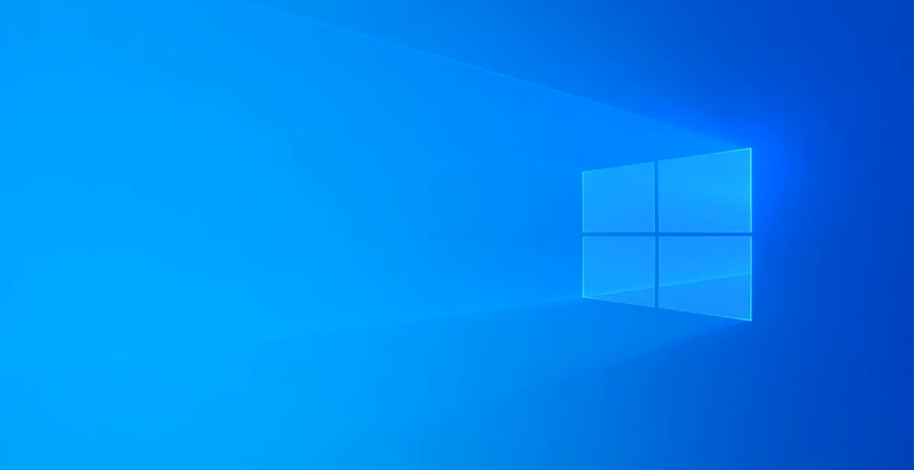
Switch to the "excel formulaes" workbook in Excel and add a new blank sheet after Sheet2
mouse_move(457, 469)
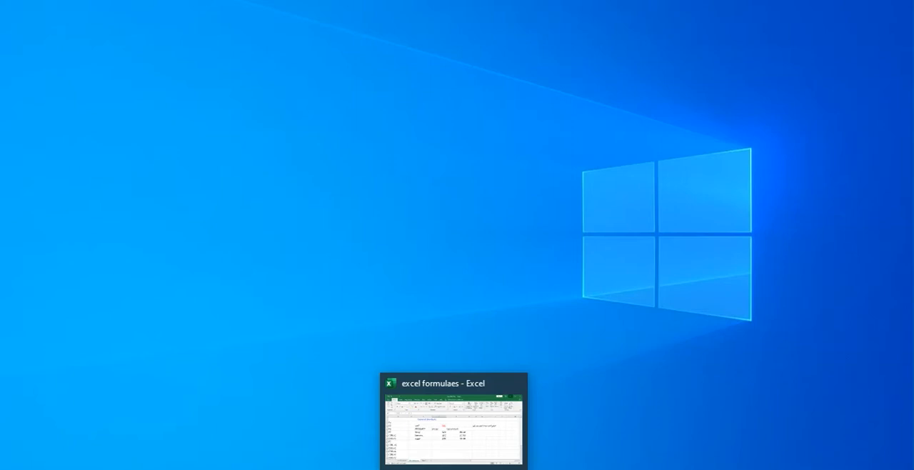
left_click(457, 469)
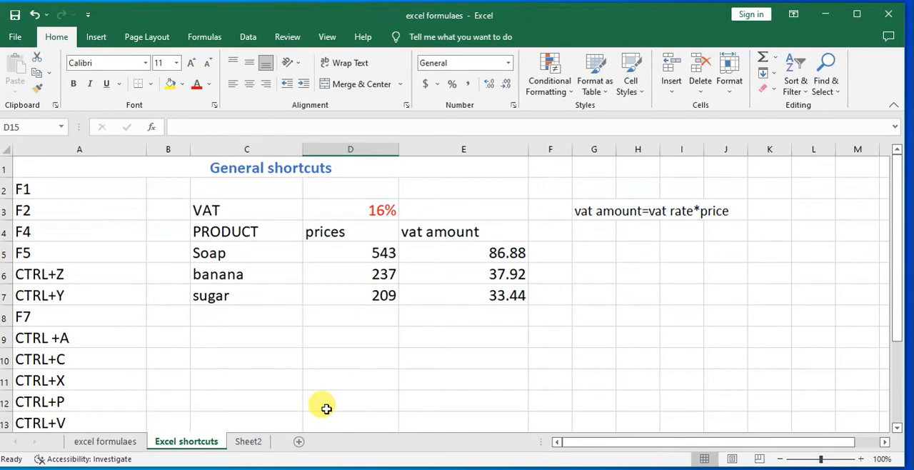
left_click(248, 445)
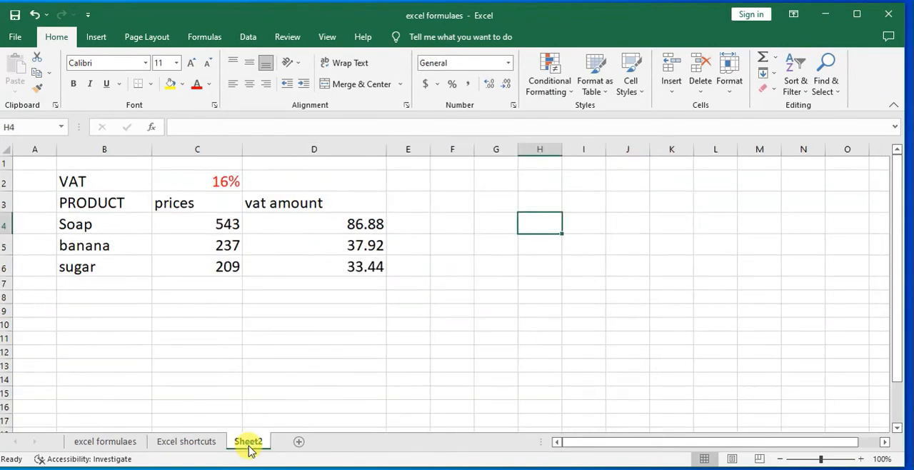
left_click(301, 442)
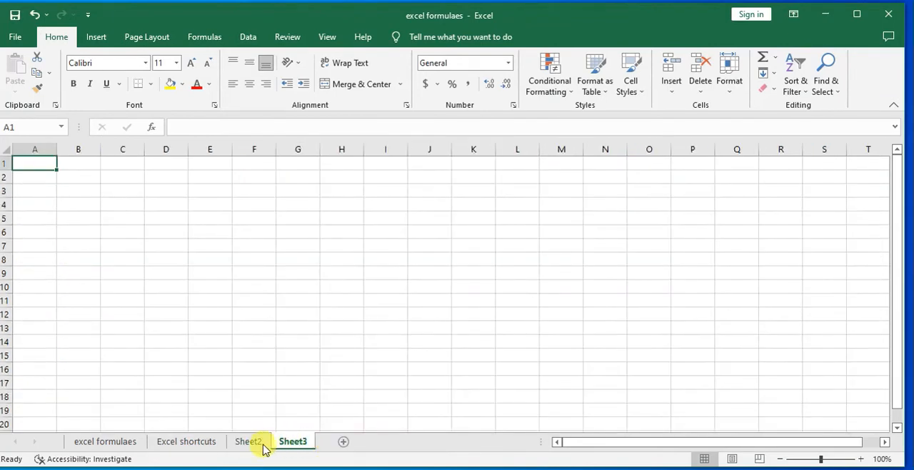
Check the contents of the Excel shortcuts sheet and Sheet2, and delete Sheet2 from the workbook
left_click(183, 443)
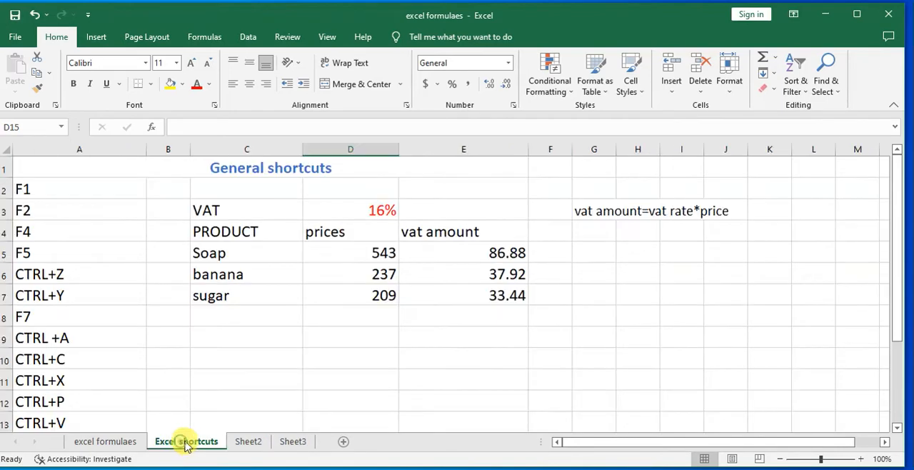
left_click(250, 442)
left_click_drag(81, 181, 224, 222)
left_click(255, 325)
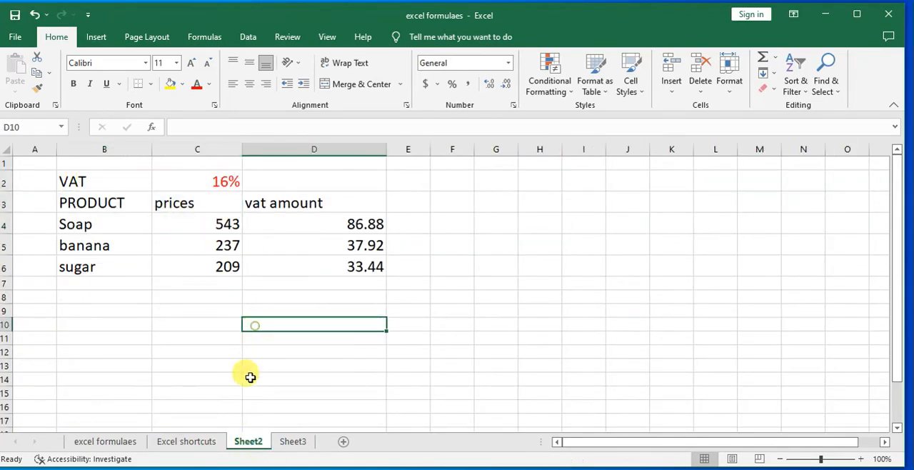
right_click(247, 442)
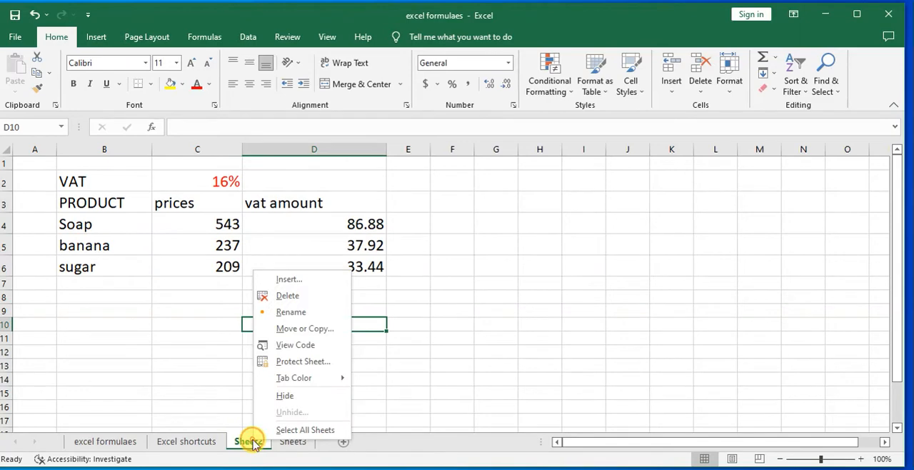
left_click(287, 296)
left_click(440, 263)
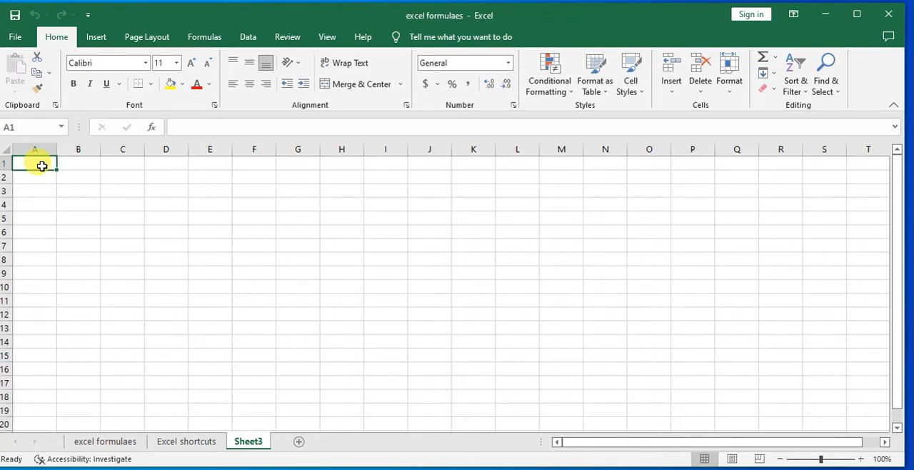
Enter the title "Column and rows shortcuts" in cell A1 of Sheet3
type("cOLUMN")
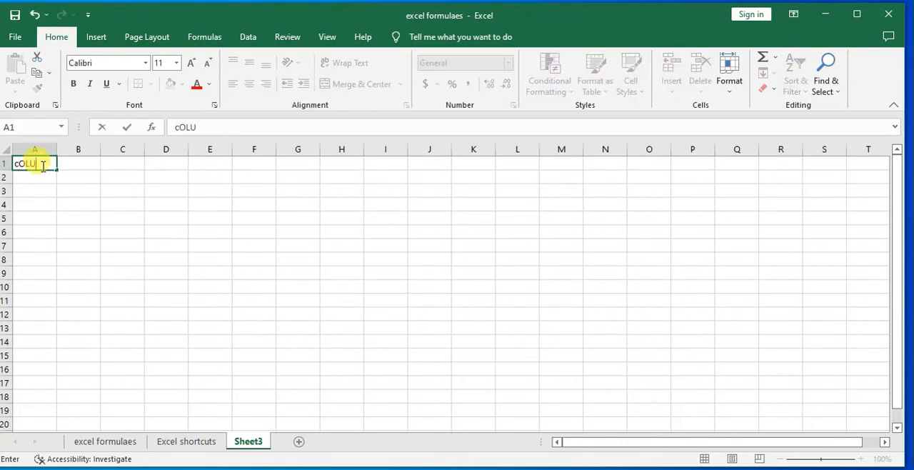
key("BackSpace")
key("BackSpace")
key("BackSpace")
key("BackSpace")
key("BackSpace")
key("BackSpace")
type("Column an")
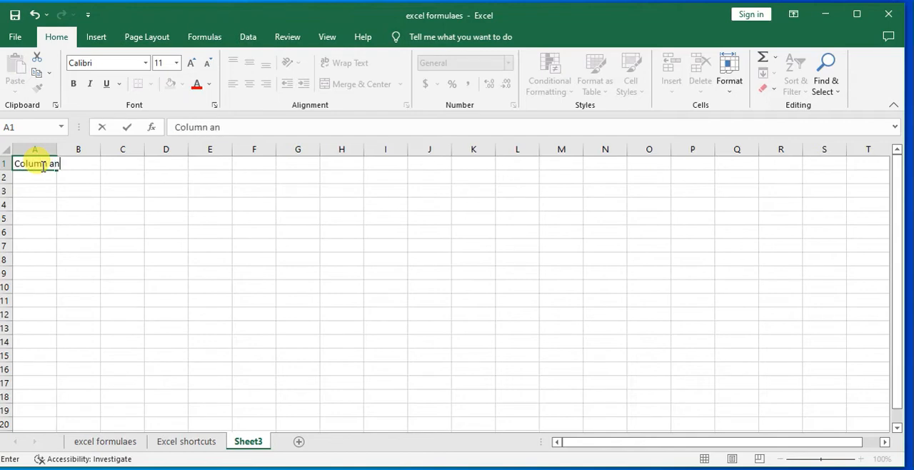
type("d rows sh")
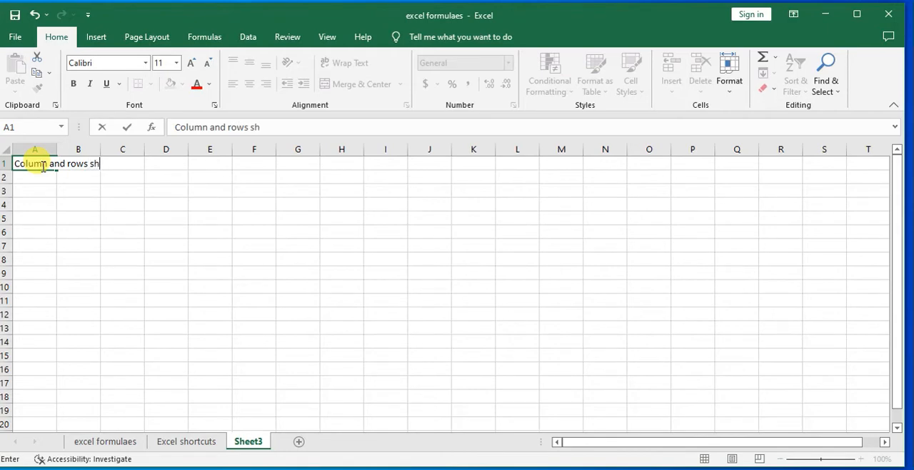
type("ortcuts")
left_click(78, 231)
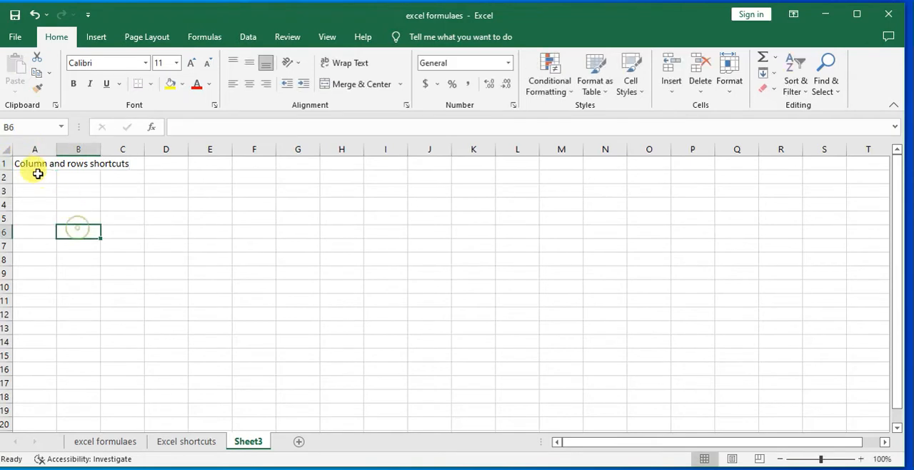
Increase the font size of the title in A1:C1 to 14
left_click_drag(24, 164, 119, 165)
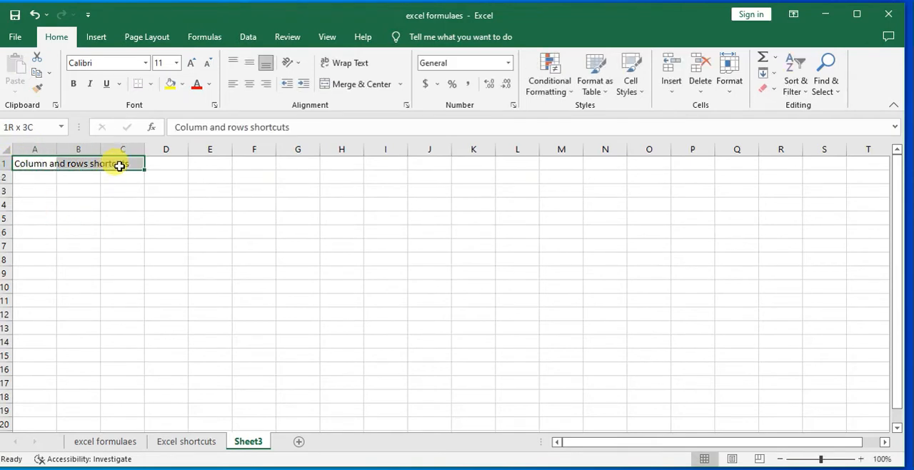
left_click(191, 64)
left_click(191, 65)
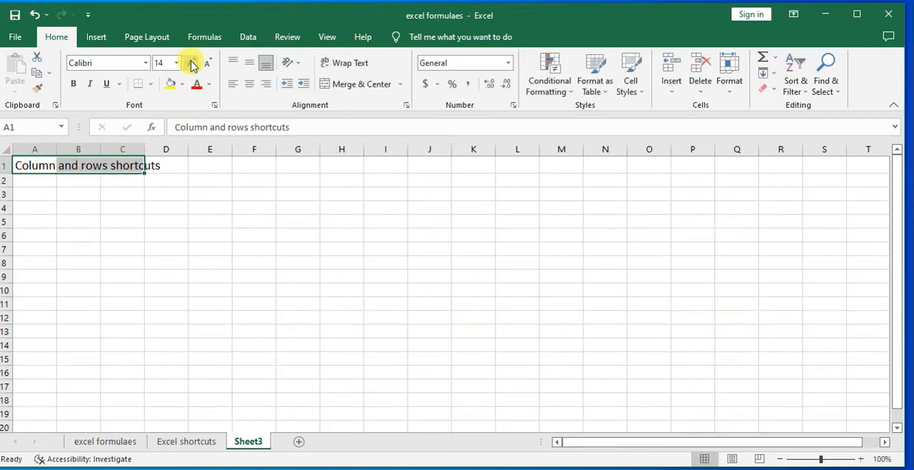
left_click(361, 87)
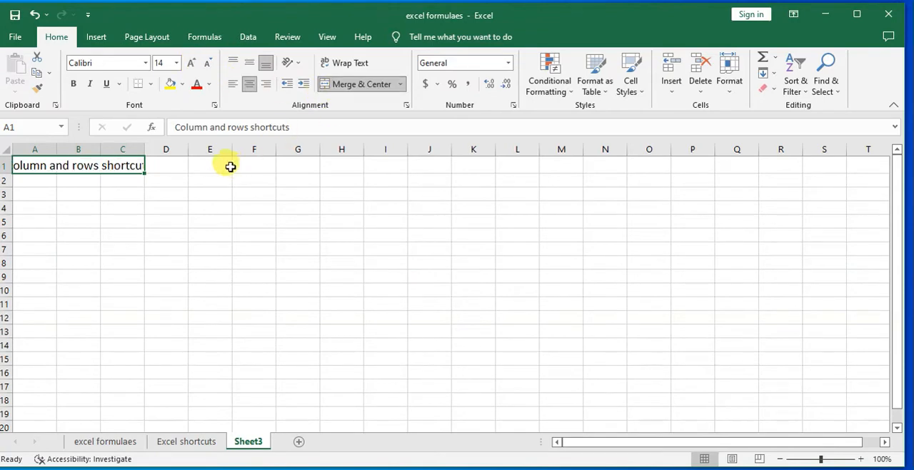
left_click(33, 14)
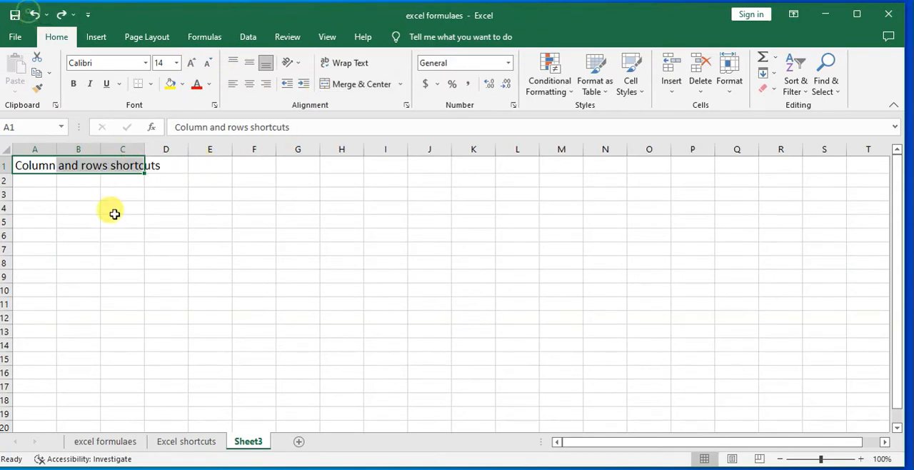
left_click(114, 216)
Merge and center the title across A1:F1 and make it bold
left_click_drag(24, 161, 255, 165)
left_click(359, 85)
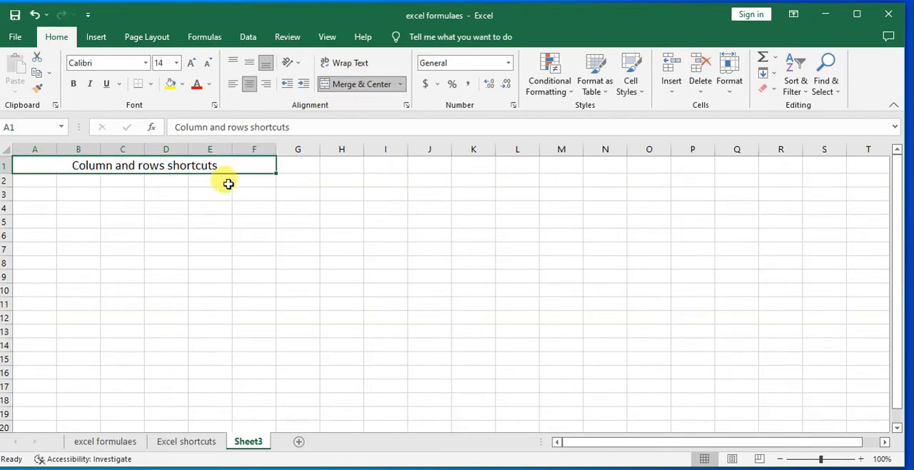
left_click(73, 83)
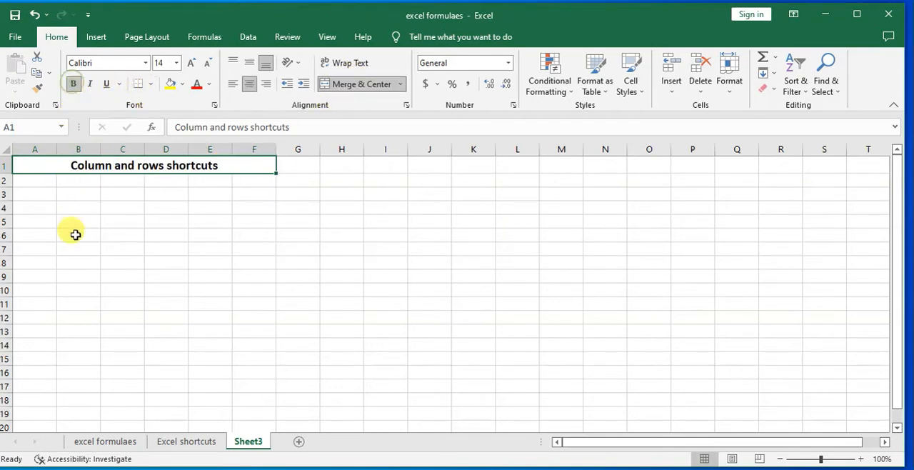
Widen column A to nearly twice its width and enter "CTRL+9" in cell A2
left_click(35, 179)
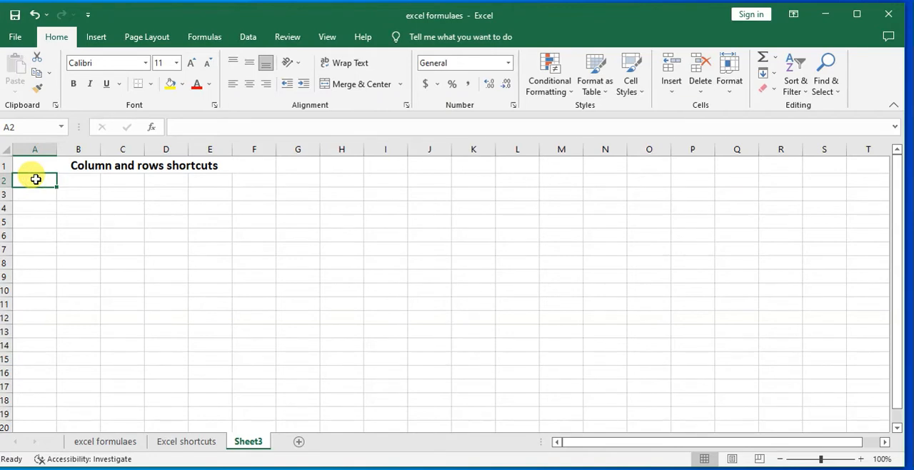
left_click_drag(58, 149, 93, 146)
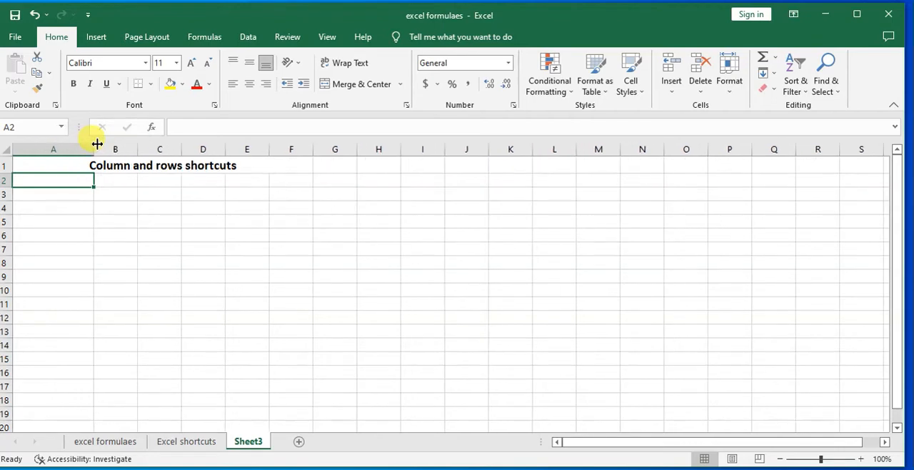
type("CT")
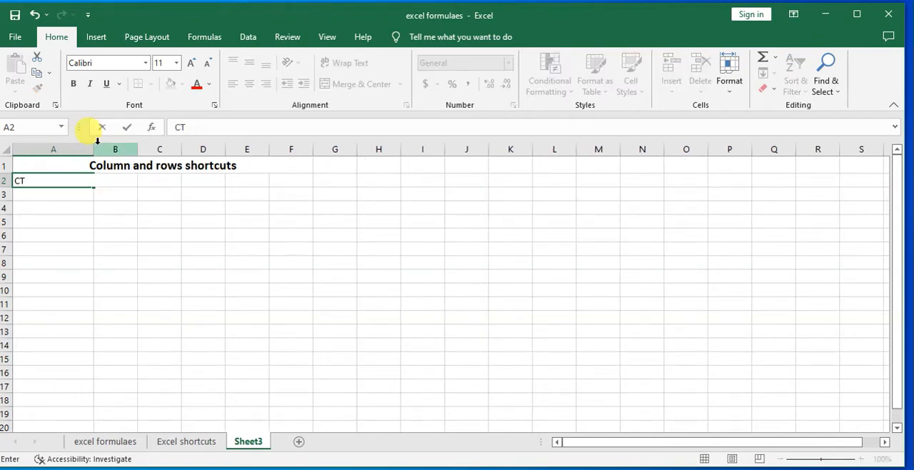
type("RL+9")
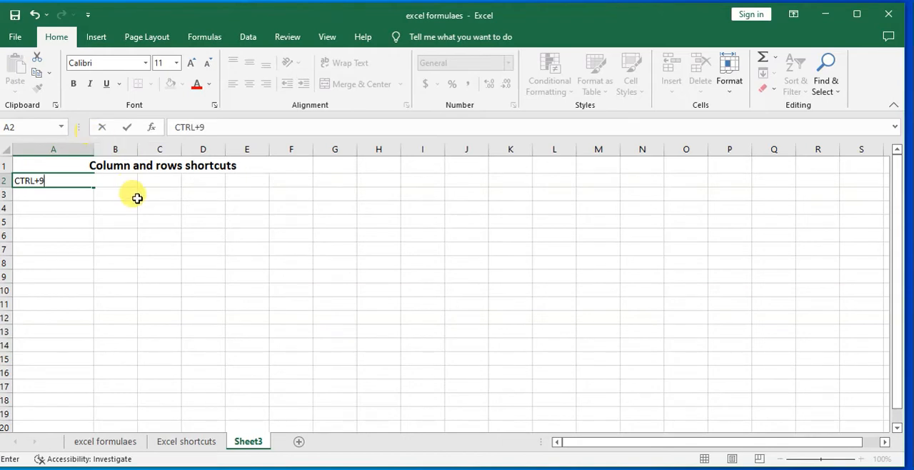
left_click(100, 220)
Increase the font size of the CTRL+9 entry in A2 to 14
left_click(35, 180)
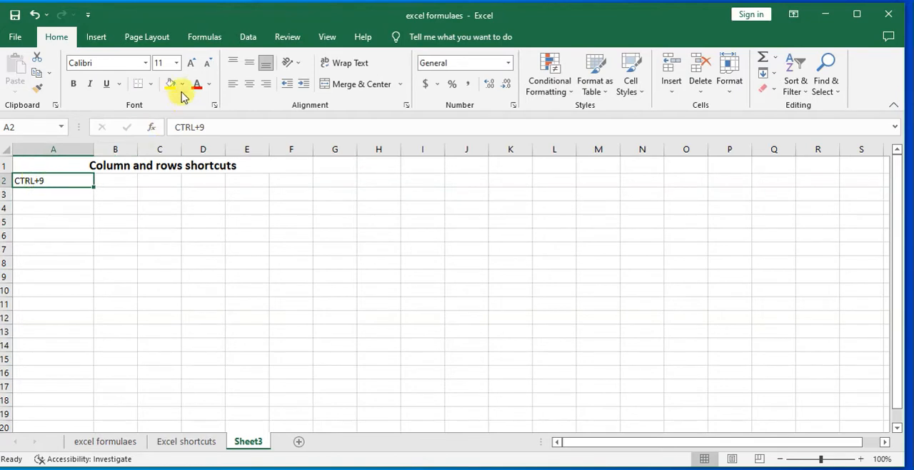
left_click(190, 62)
left_click(189, 63)
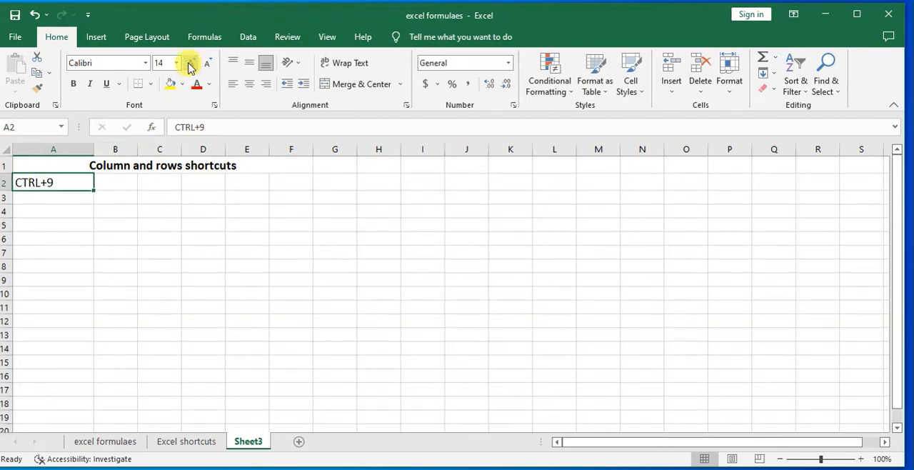
left_click(193, 203)
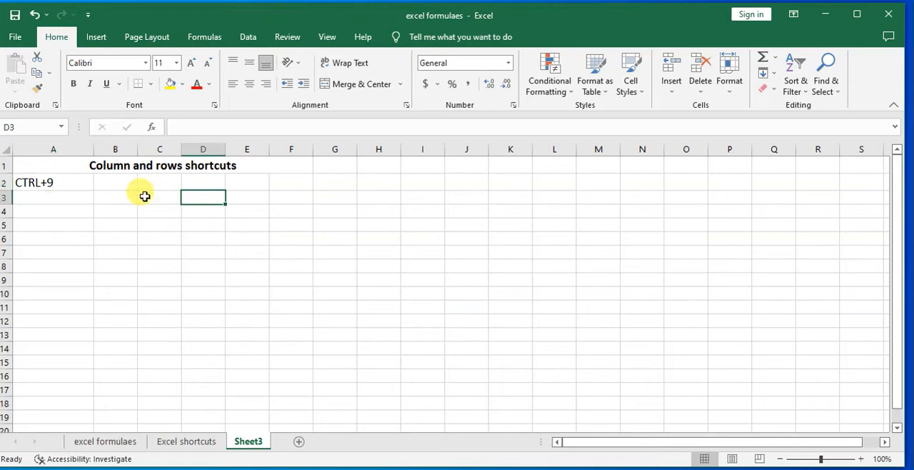
Hide row 1, which contains the title
left_click(4, 165)
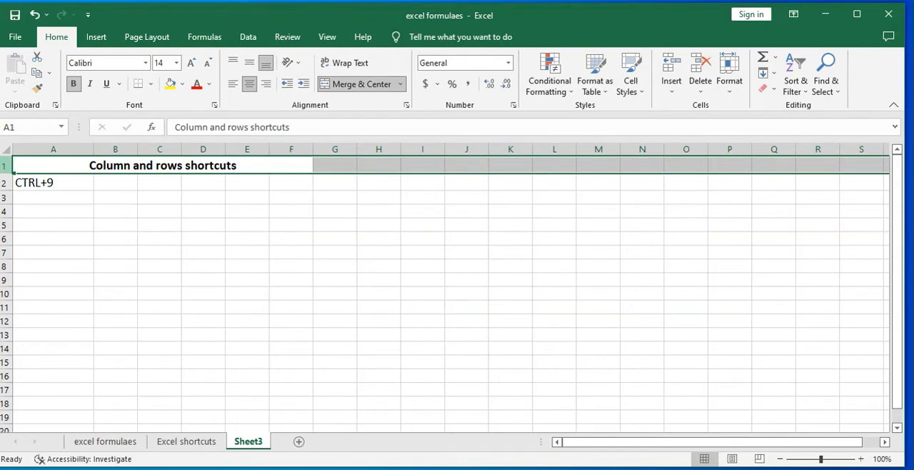
key("ctrl+9")
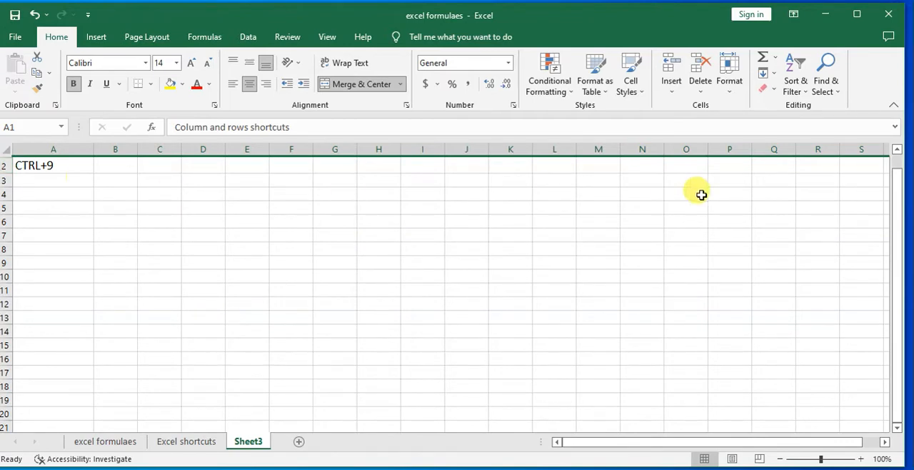
left_click_drag(893, 223, 899, 157)
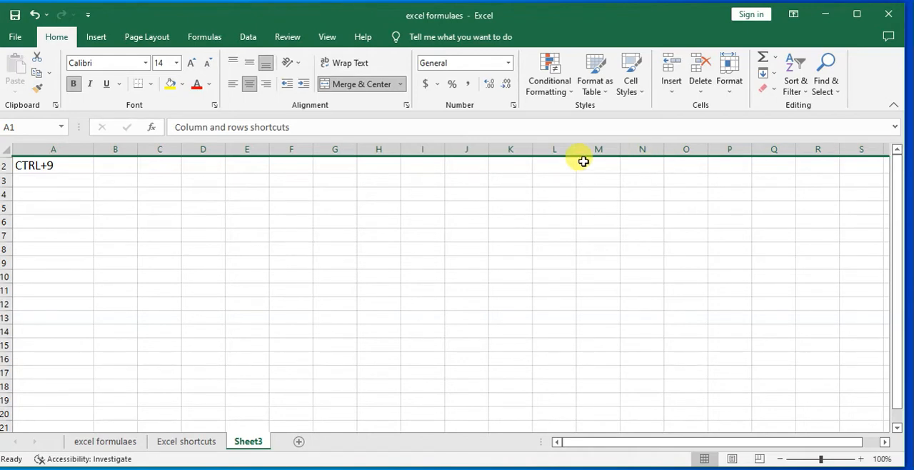
Enter "SHIFT+CTRL+9" in cell A3, below the first shortcut
left_click(48, 183)
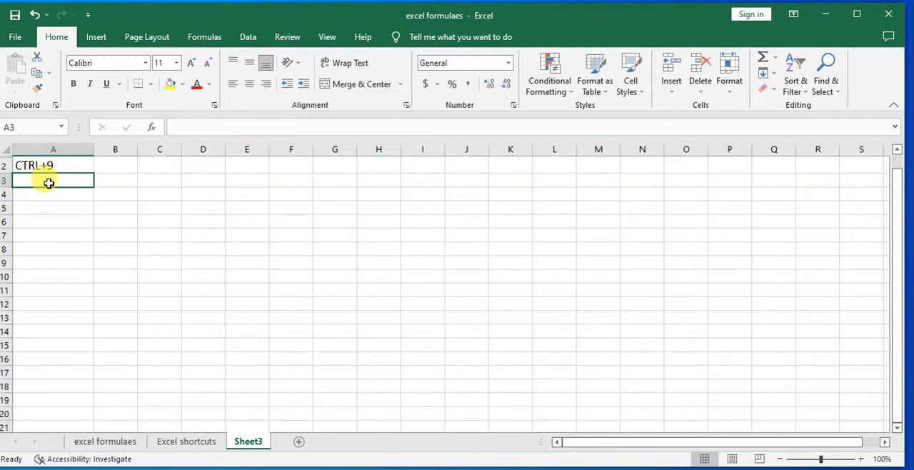
type("SHIFT")
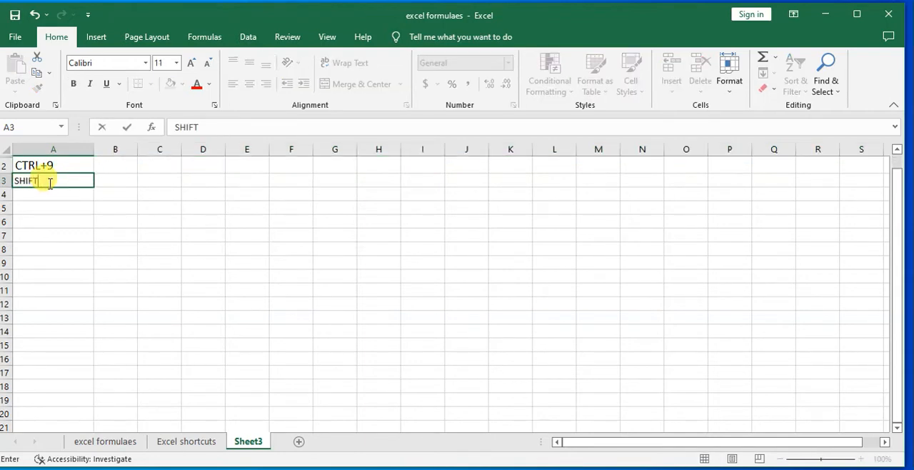
type("+CTRL+9")
left_click(87, 204)
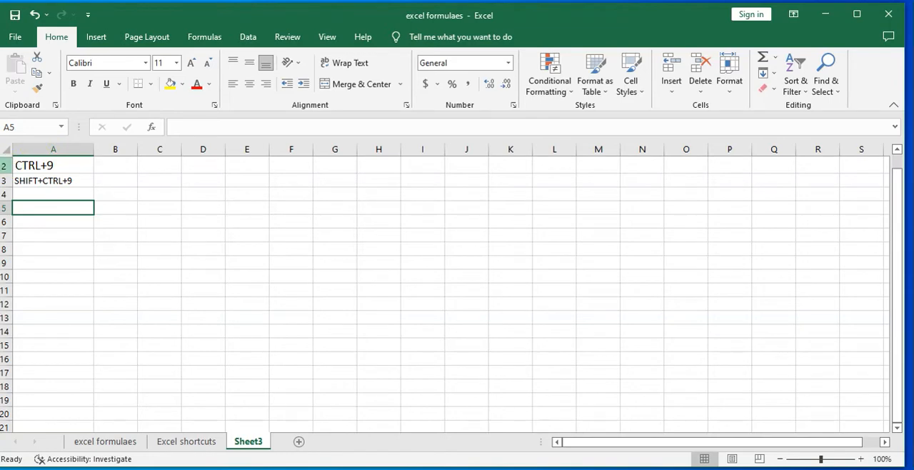
Try unhiding title row 1 with the entire sheet selected, and undo the unhiding
left_click(5, 166)
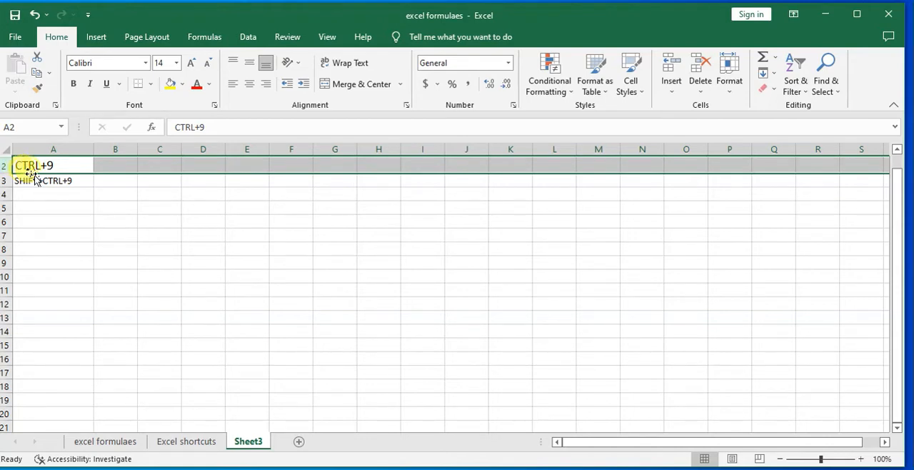
left_click(6, 149)
left_click(107, 203)
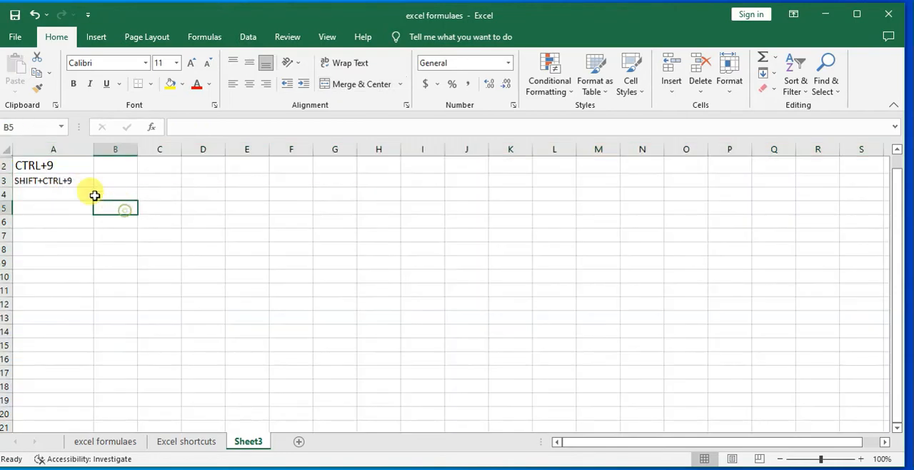
left_click(5, 150)
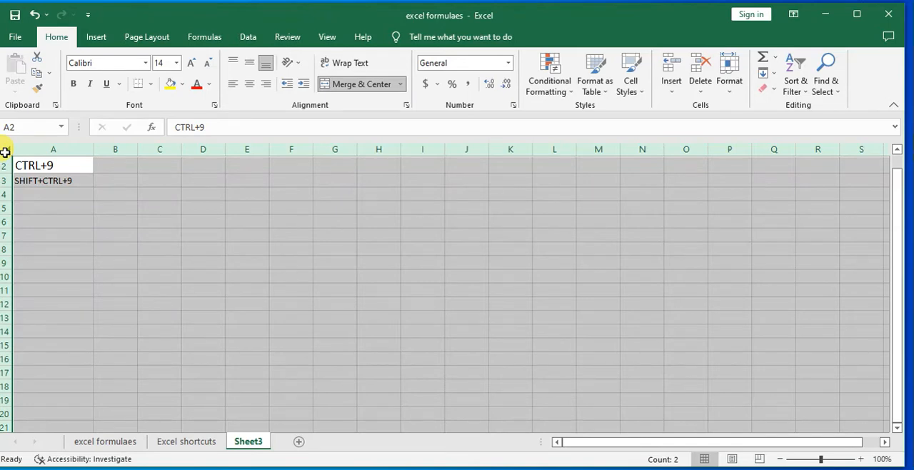
key("ctrl+shift+9")
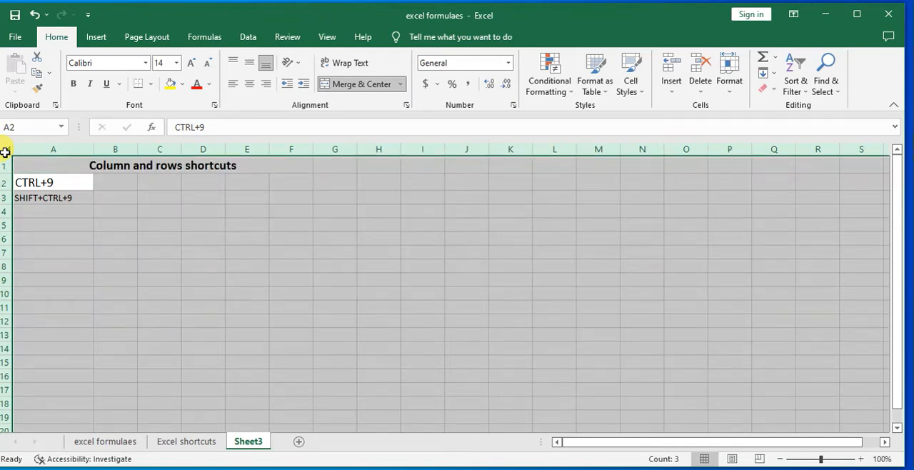
left_click(157, 235)
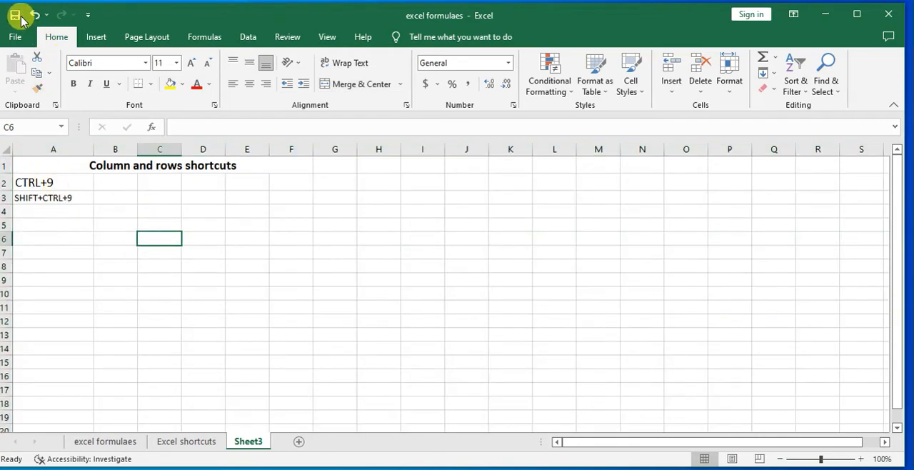
key("ctrl+z")
left_click(172, 275)
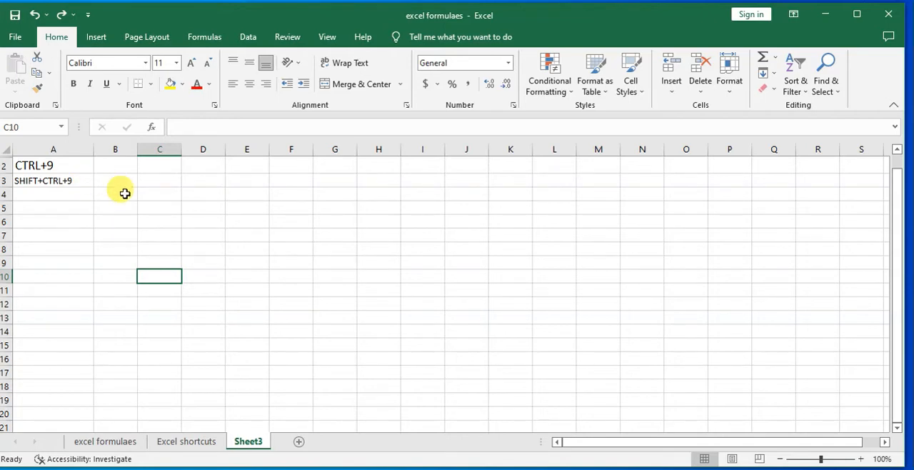
Select all cells of the sheet and unhide title row 1 again
left_click(6, 151)
left_click(155, 222)
key("ctrl+a")
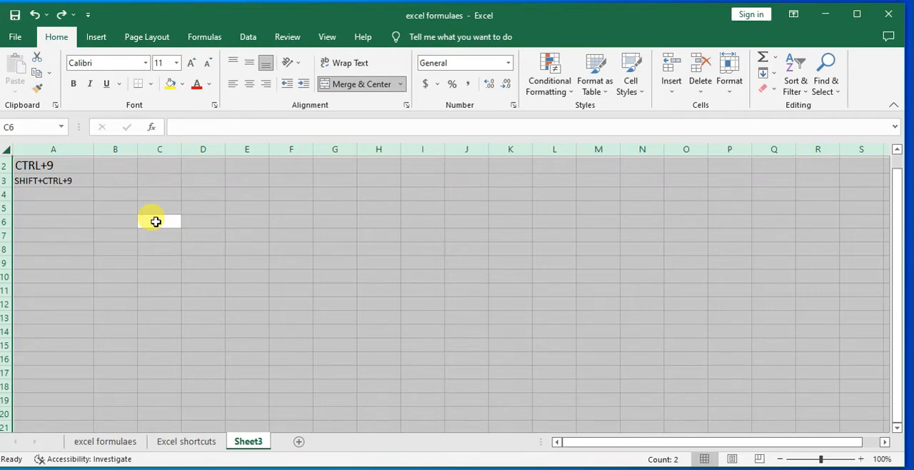
key("ctrl+shift+9")
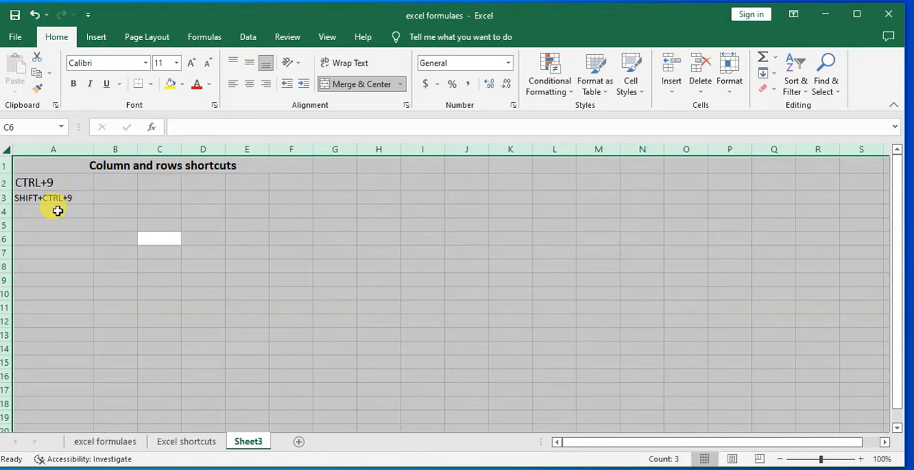
Enter "CTRL+0" in cell A4, below the SHIFT+CTRL+9 entry
left_click(46, 211)
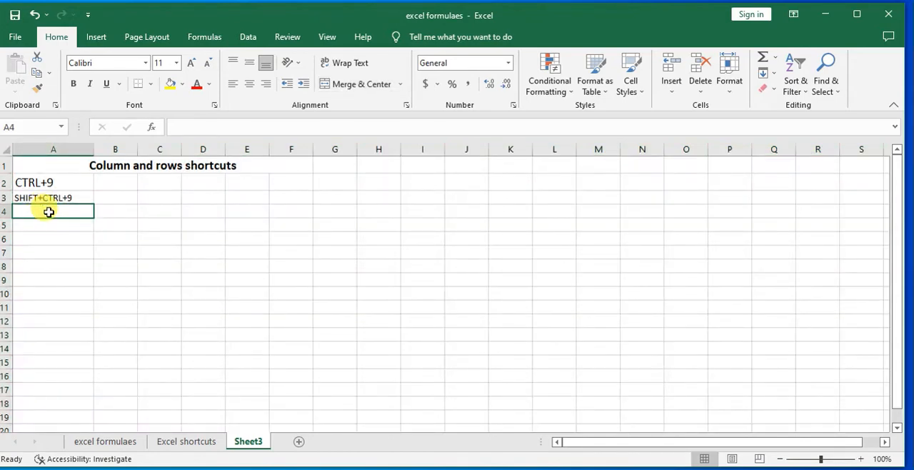
type("CTRL+9")
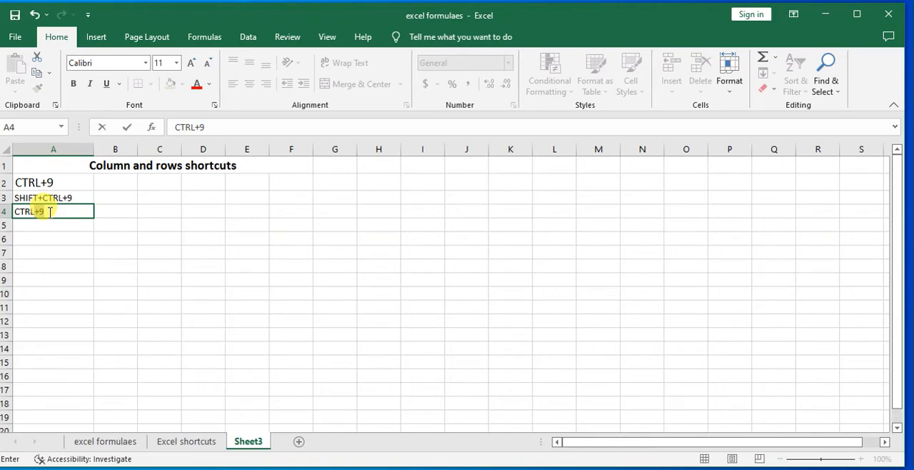
key("BackSpace")
type("0")
left_click(106, 237)
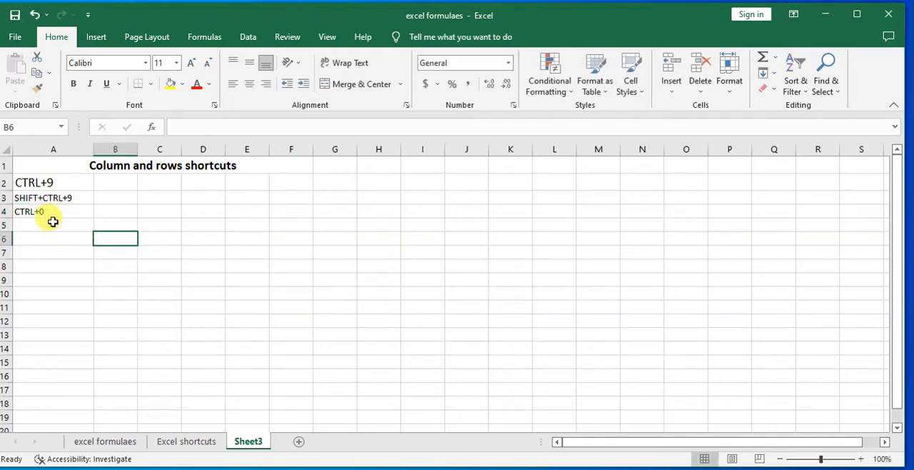
Hide the empty column B and bring it back by undoing the hiding
left_click(115, 143)
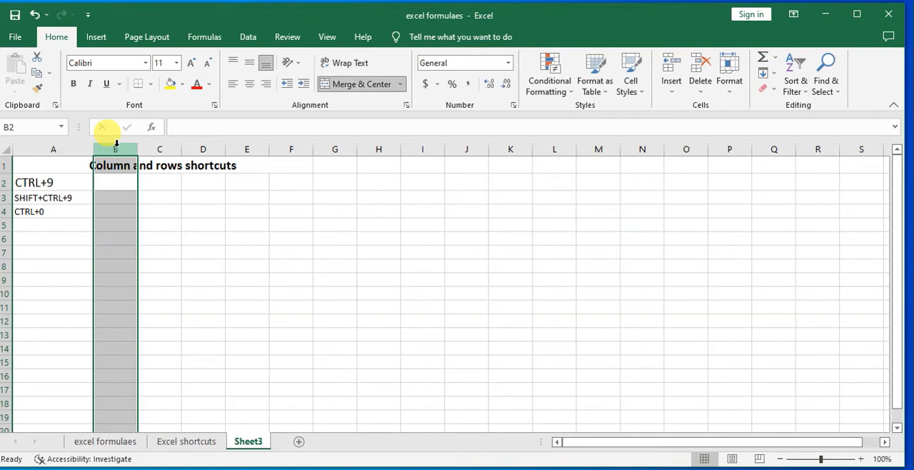
key("ctrl+0")
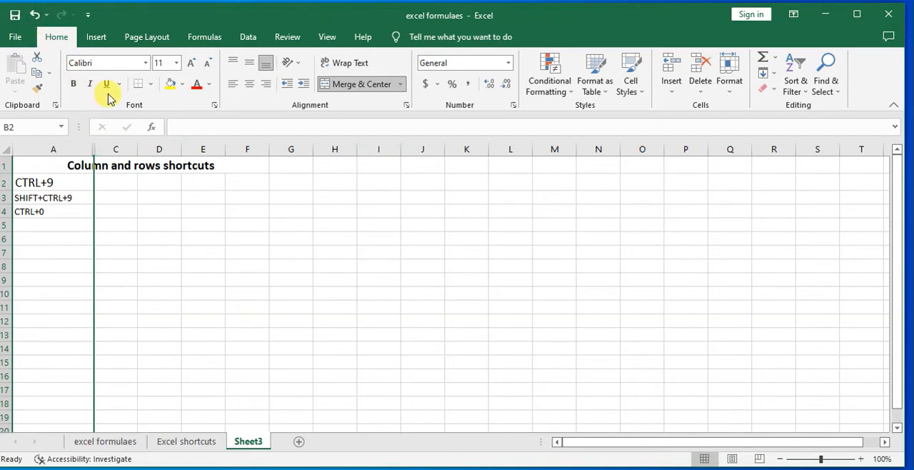
key("ctrl+shift+0")
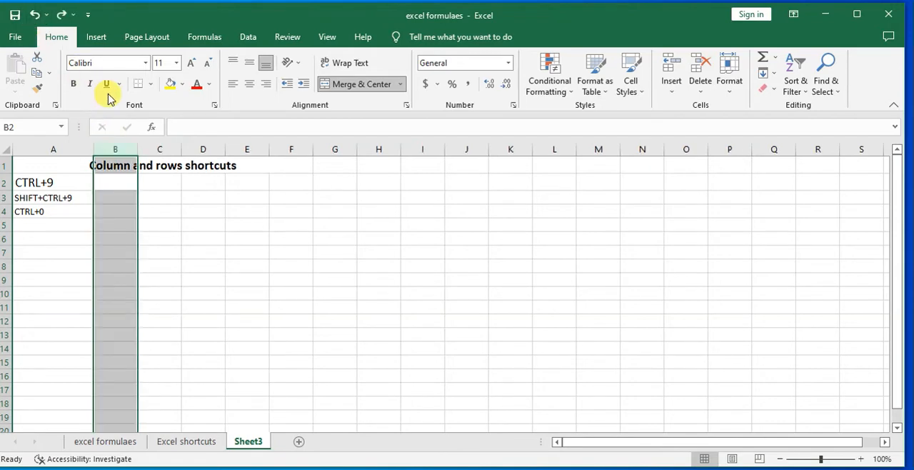
Enter the sample heading "PENSION" in cell G1, beside the merged title
left_click(338, 166)
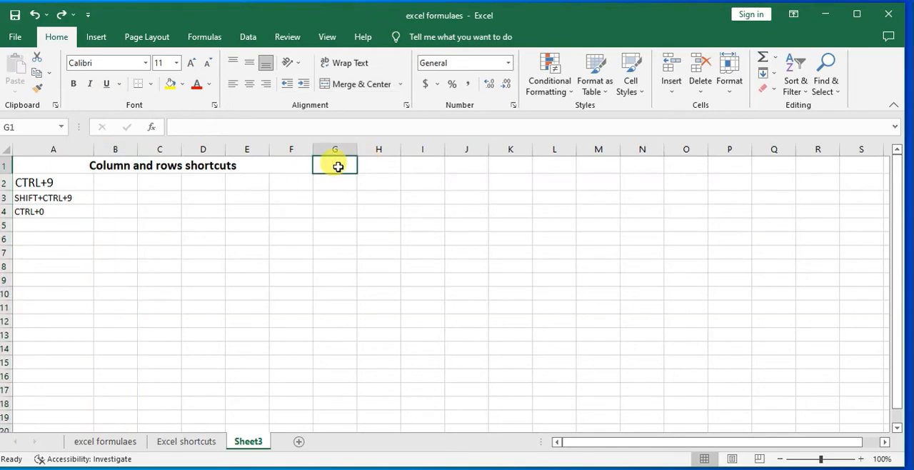
type("PENSION")
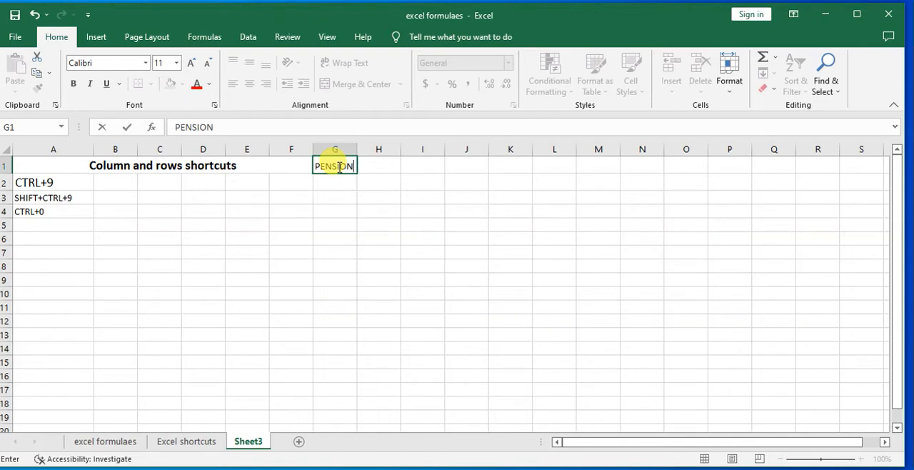
left_click(339, 184)
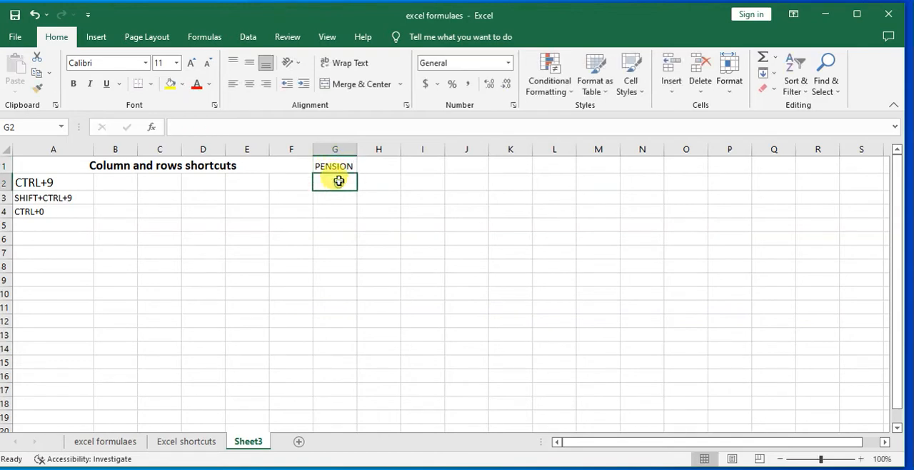
Hide column G, which contains the PENSION heading
left_click(332, 150)
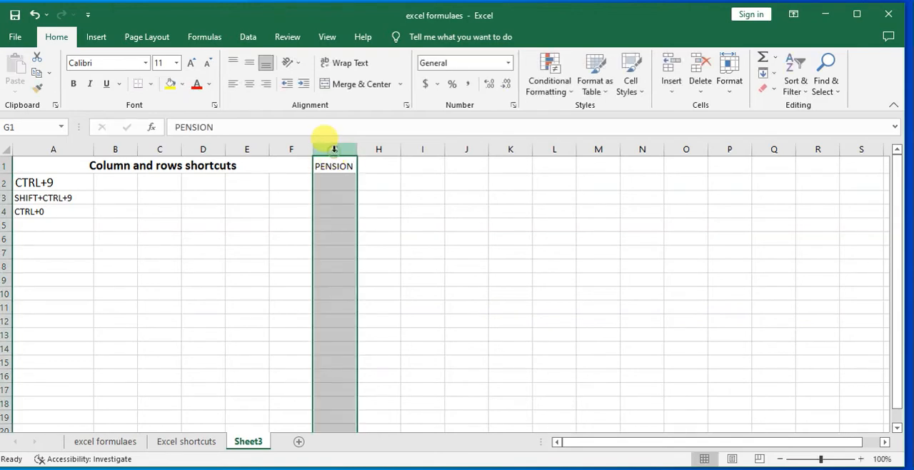
key("ctrl+0")
left_click(346, 209)
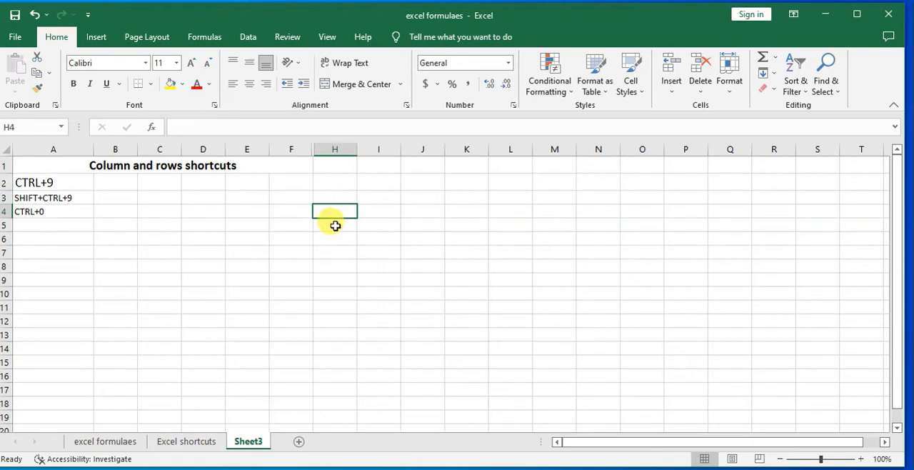
left_click(408, 185)
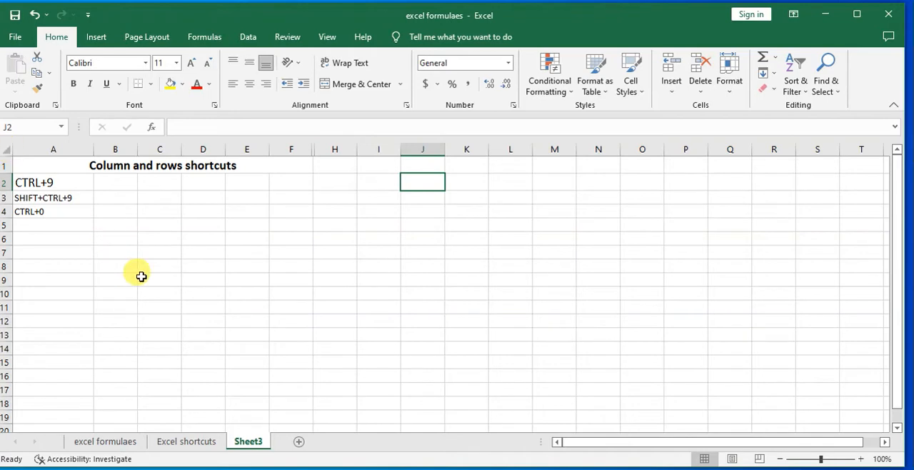
key("ctrl+a")
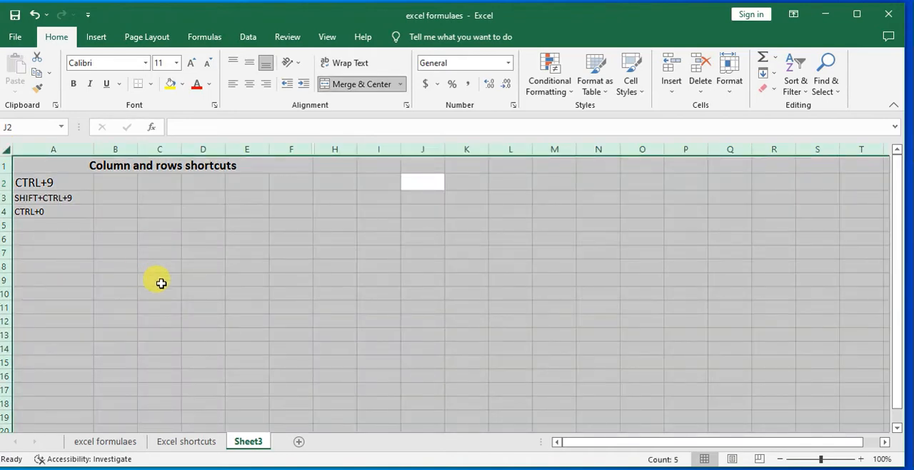
Enter "SHOFT+CTRL+0" in cell A5, below the CTRL+0 entry
left_click(40, 221)
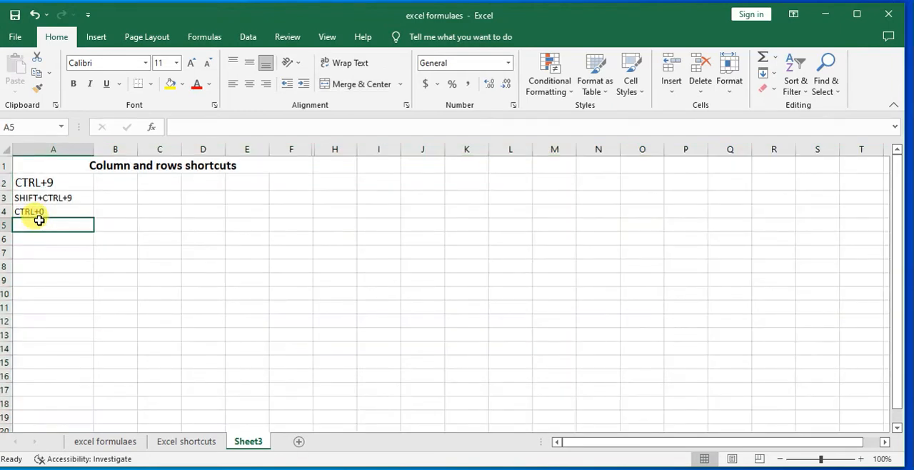
type("SHOFT")
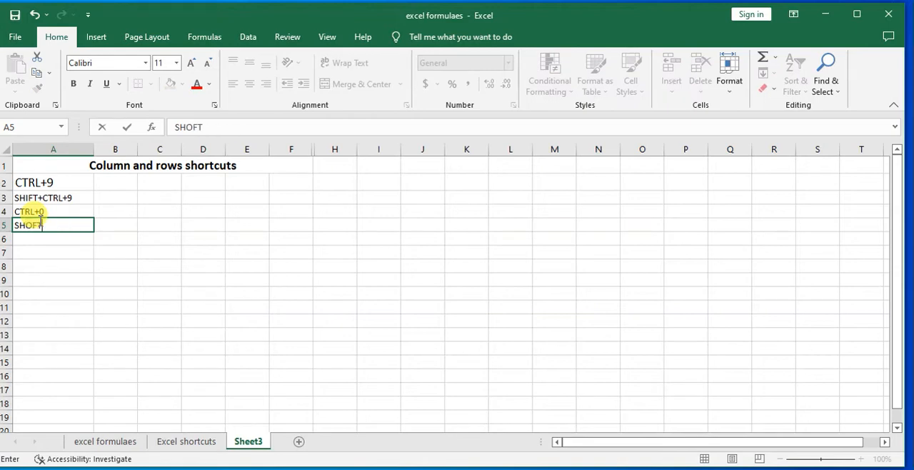
type("+CTRL+0")
left_click(156, 261)
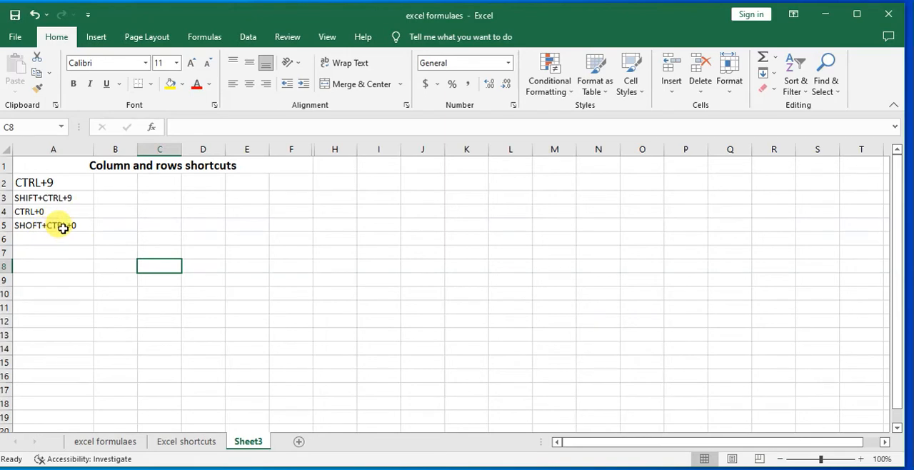
Try selecting the entire sheet in order to unhide column G
left_click(215, 227)
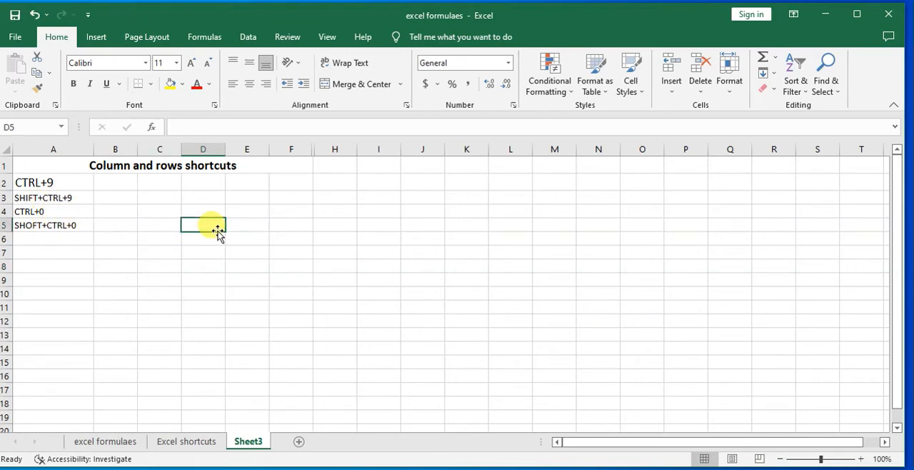
key("ctrl+a")
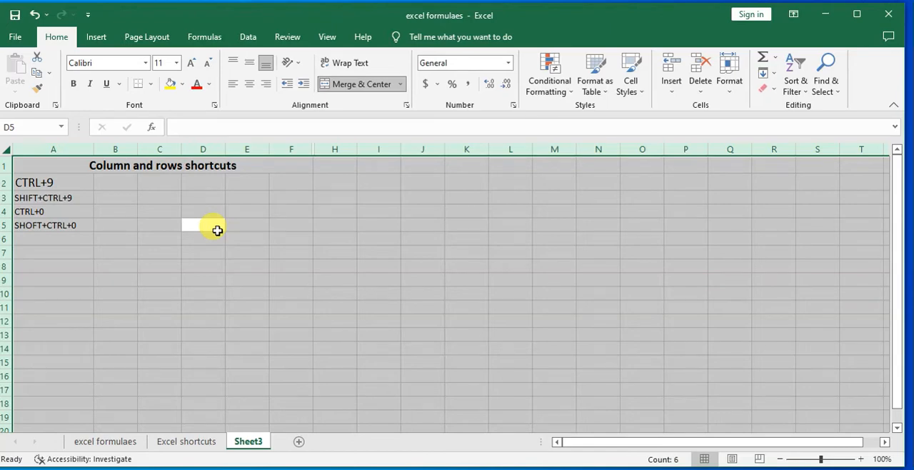
left_click(227, 237)
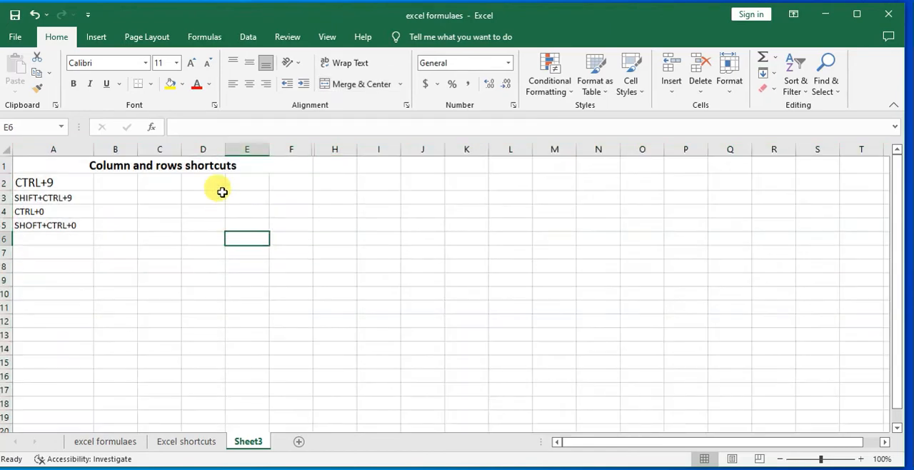
left_click(6, 148)
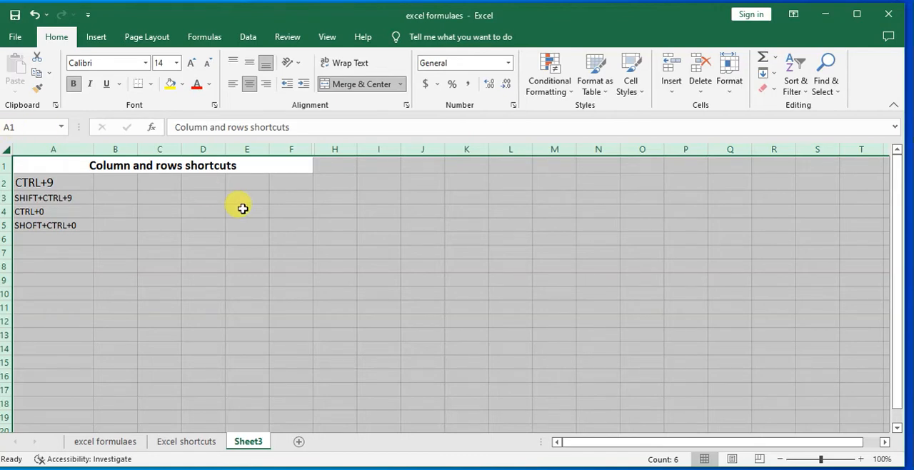
left_click(339, 188)
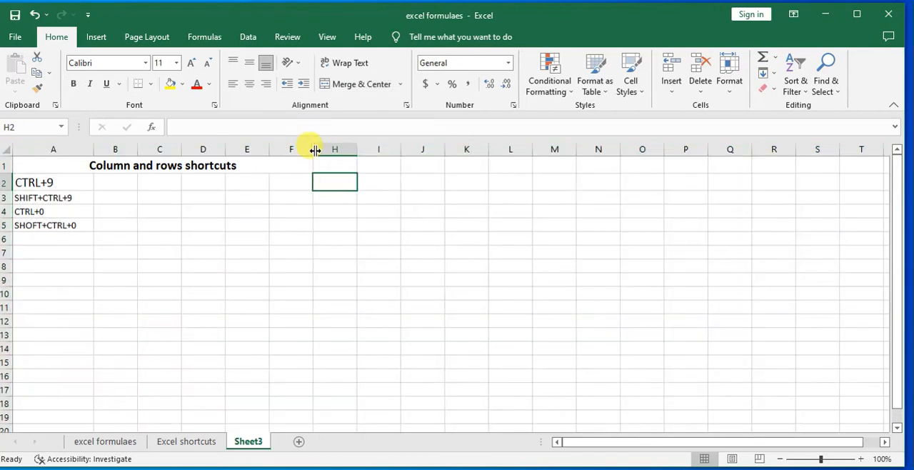
Try resizing hidden column G at the boundary between columns F and H, and undo the width change
left_click_drag(315, 149, 315, 149)
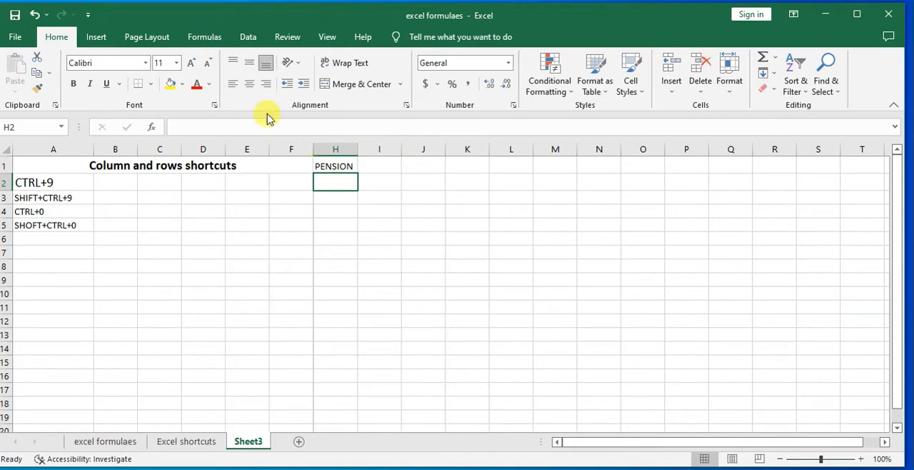
left_click(34, 14)
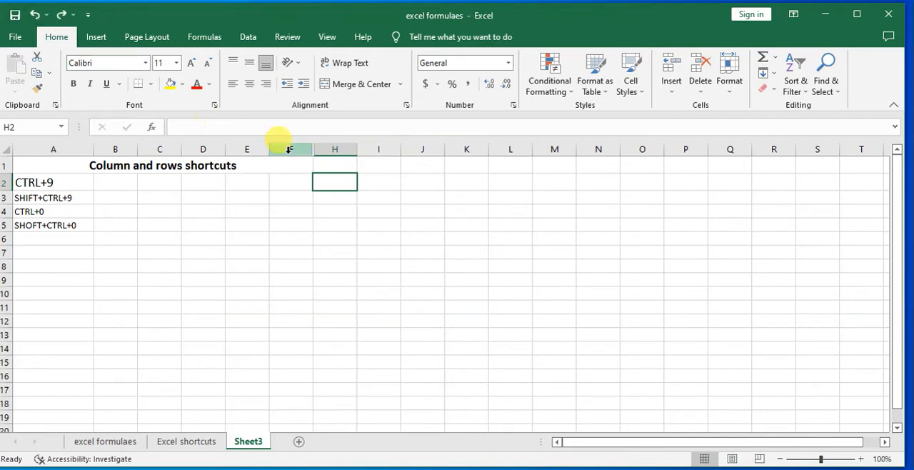
left_click(329, 164)
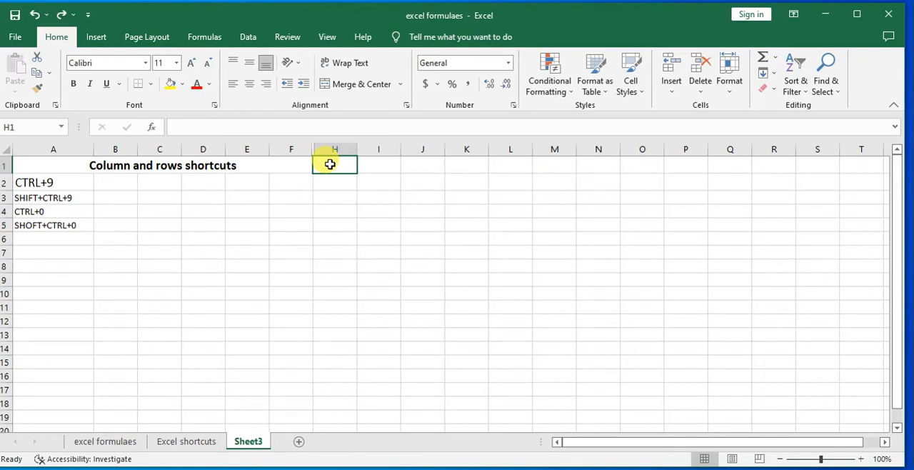
left_click(292, 166)
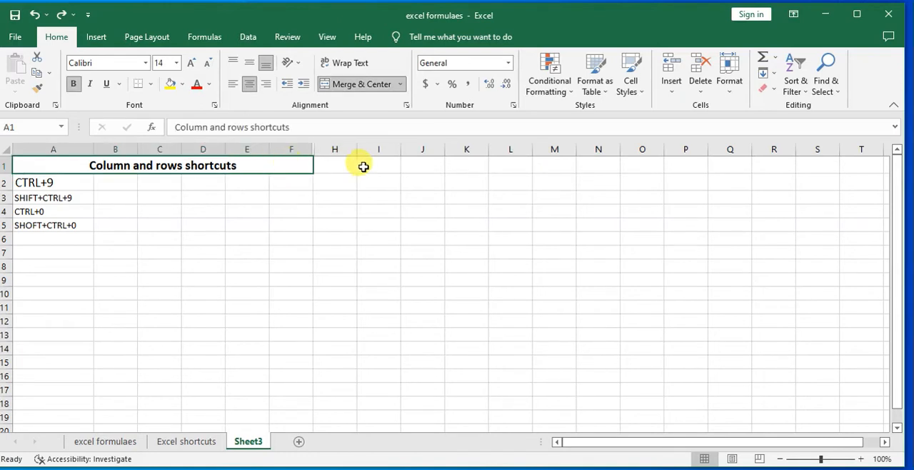
Unhide column G, which lies between columns F and H
left_click(335, 180)
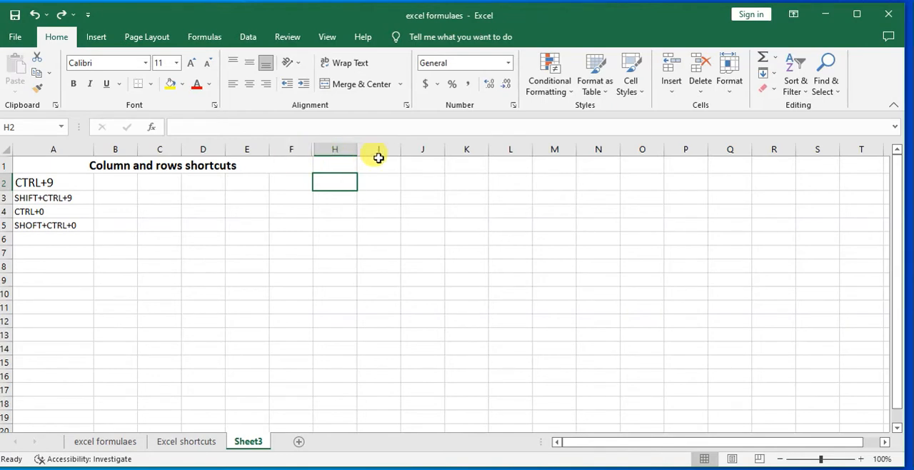
right_click(314, 151)
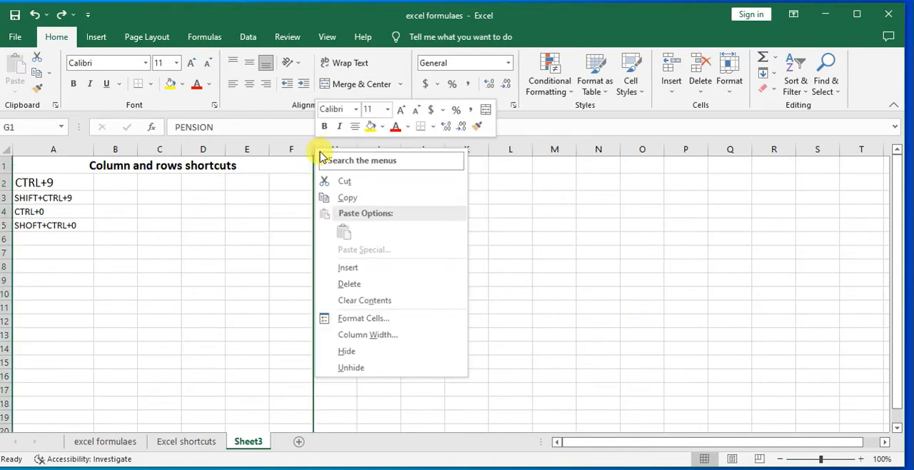
left_click(359, 367)
left_click(343, 194)
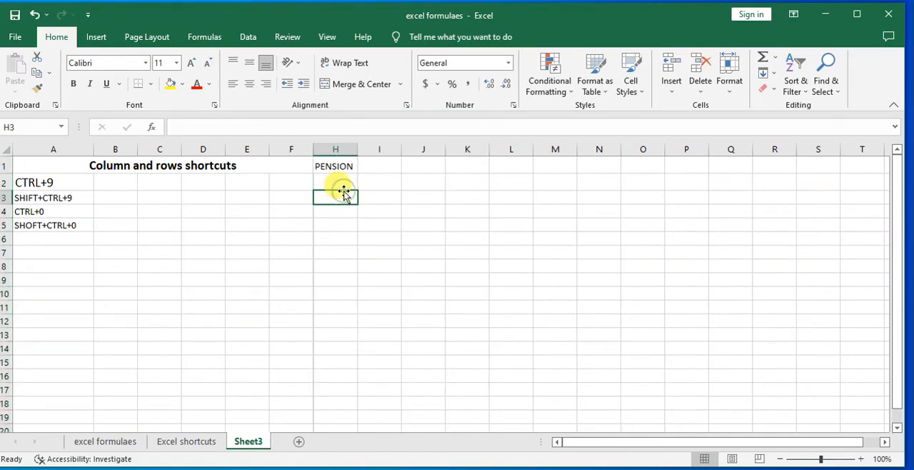
Hide column H and try to unhide it again
left_click(327, 172)
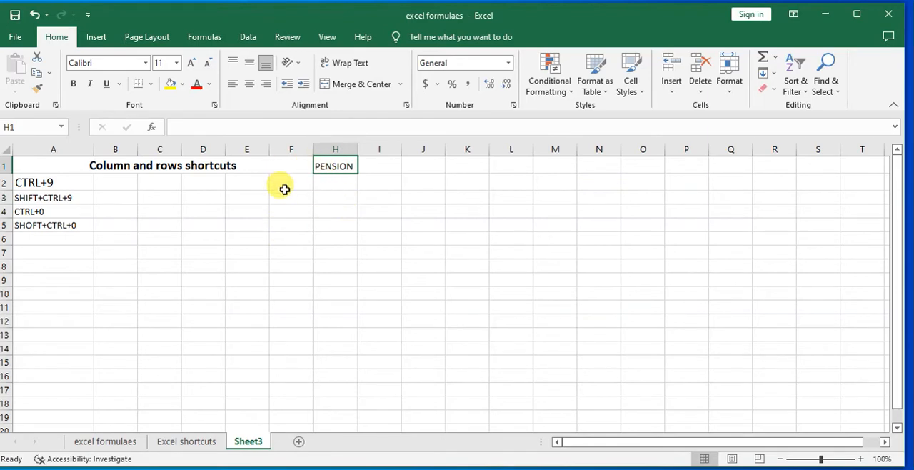
left_click(330, 149)
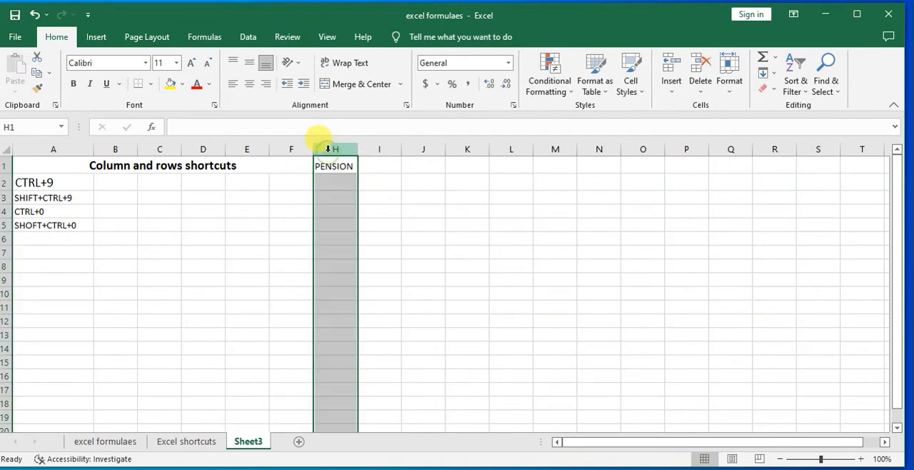
right_click(329, 151)
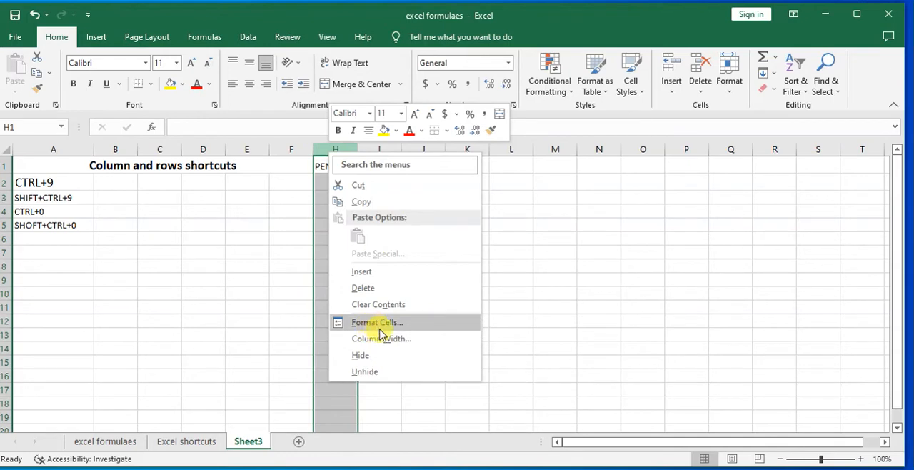
left_click(384, 352)
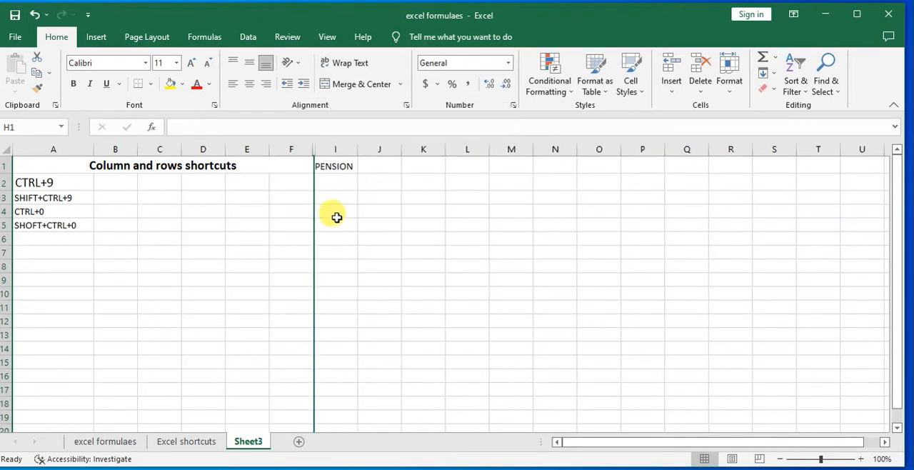
key("ctrl+shift+o")
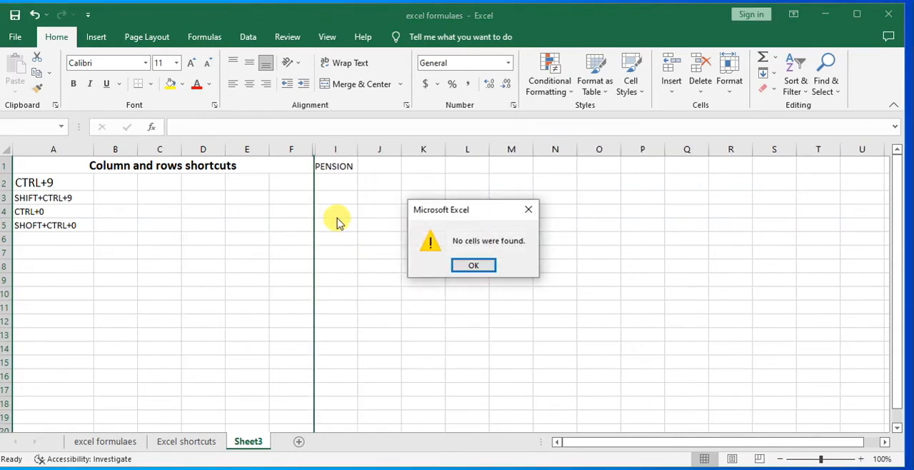
left_click(536, 211)
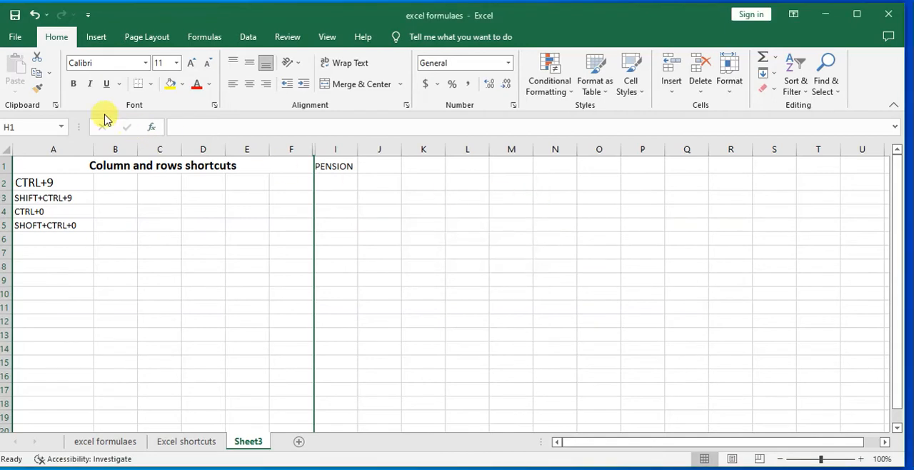
Hide columns I and J one at a time
left_click(9, 149)
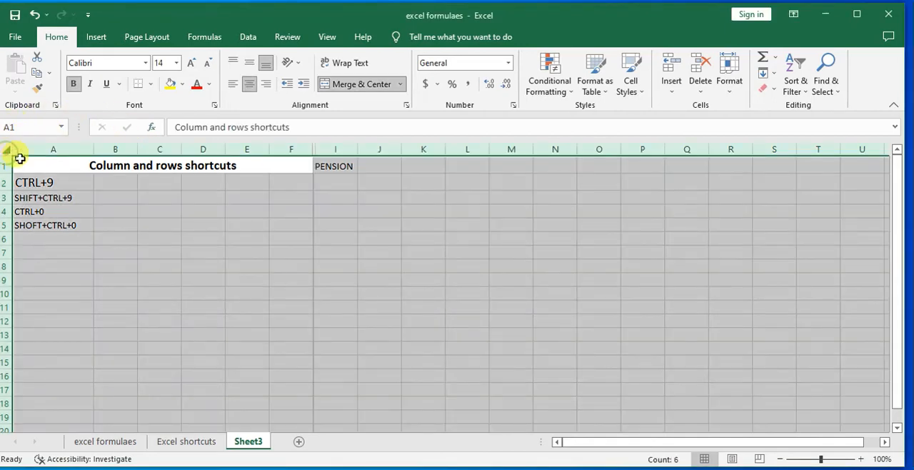
left_click(334, 148)
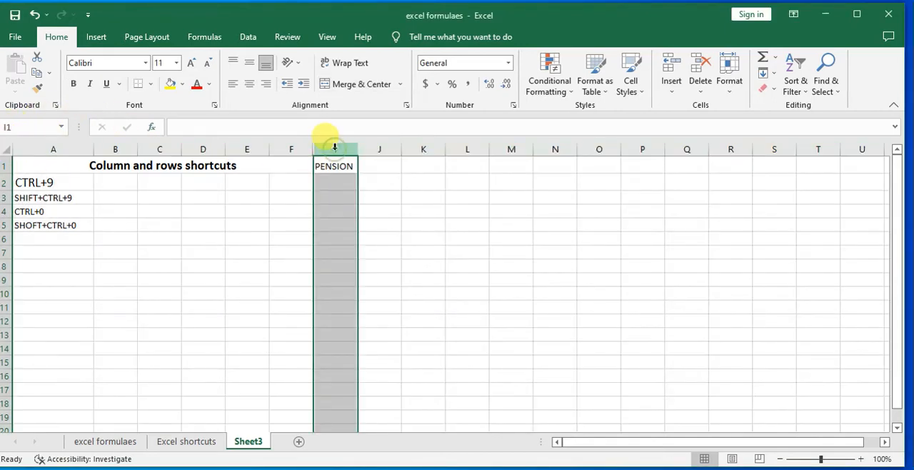
right_click(334, 148)
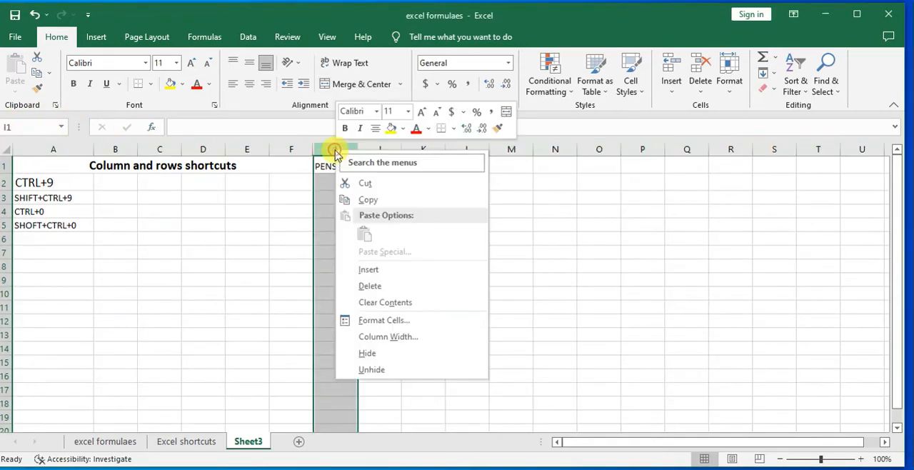
left_click(379, 353)
left_click(344, 145)
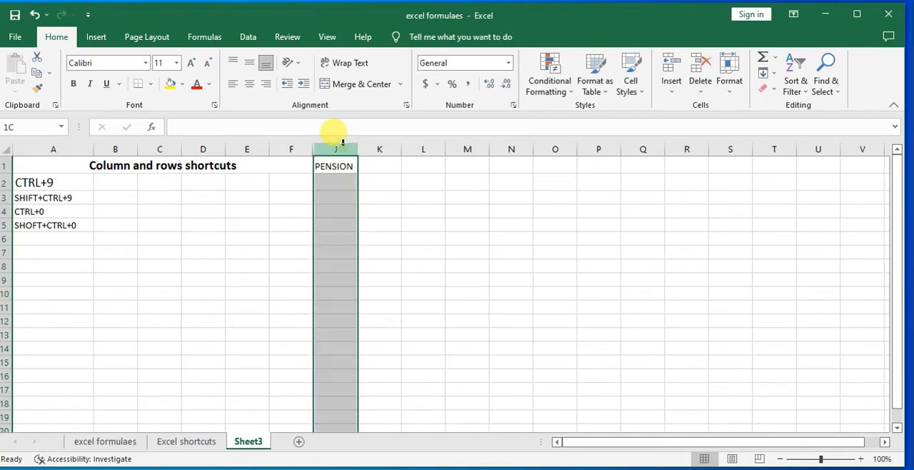
right_click(343, 147)
left_click(389, 347)
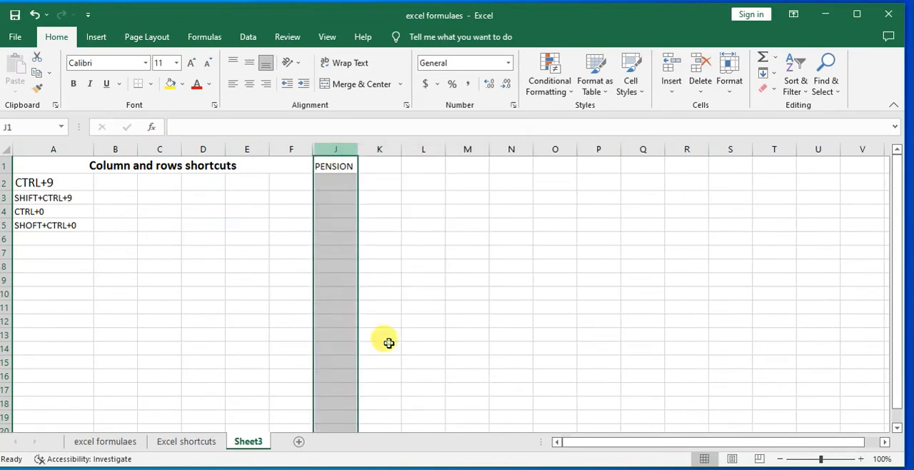
left_click_drag(386, 225, 393, 213)
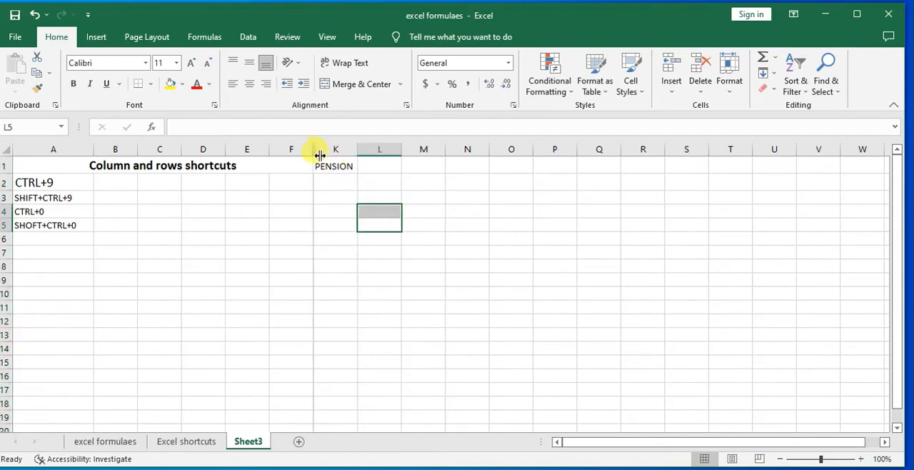
Hide columns K and L one at a time
left_click(342, 147)
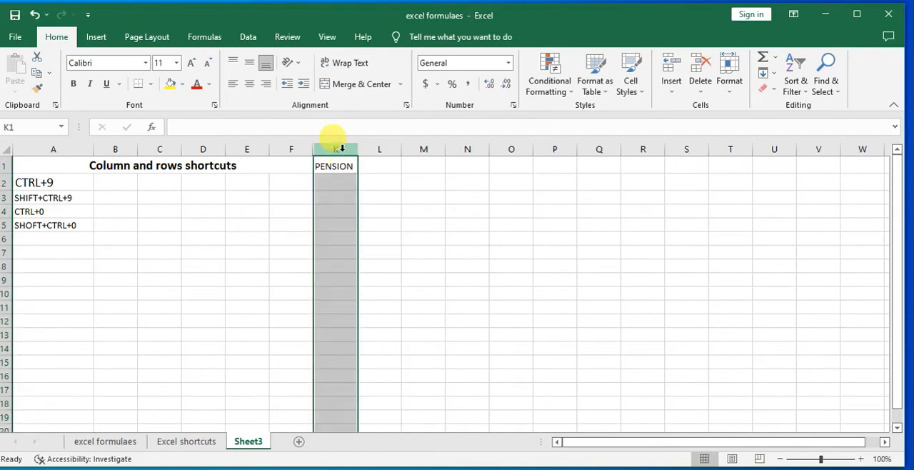
right_click(342, 147)
left_click(393, 351)
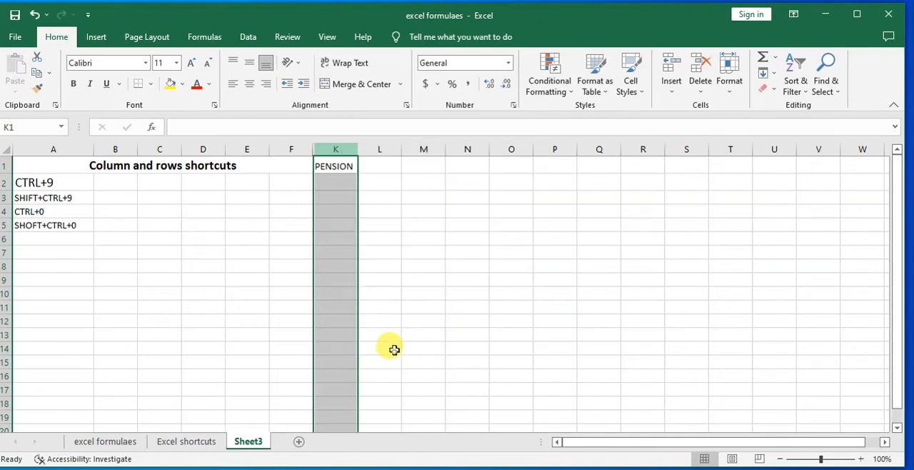
left_click(329, 150)
right_click(330, 150)
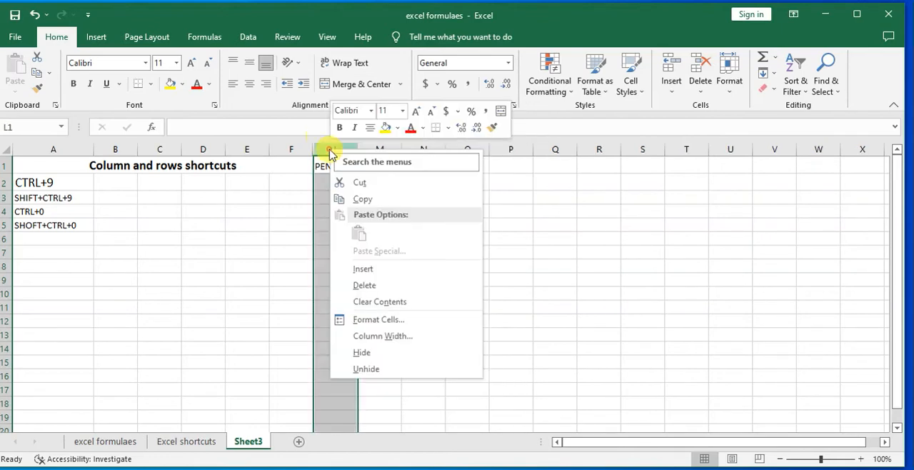
left_click(386, 353)
left_click(410, 288)
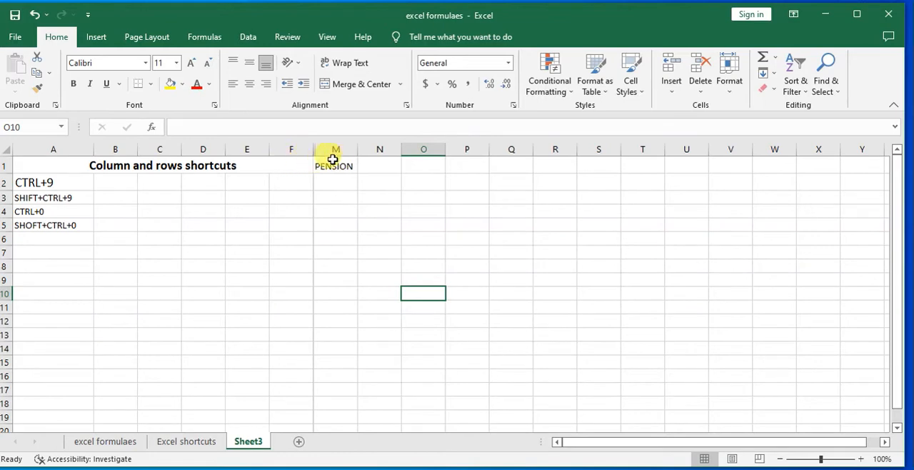
Unhide all hidden columns between F and M by applying Unhide to the entire sheet
left_click(7, 146)
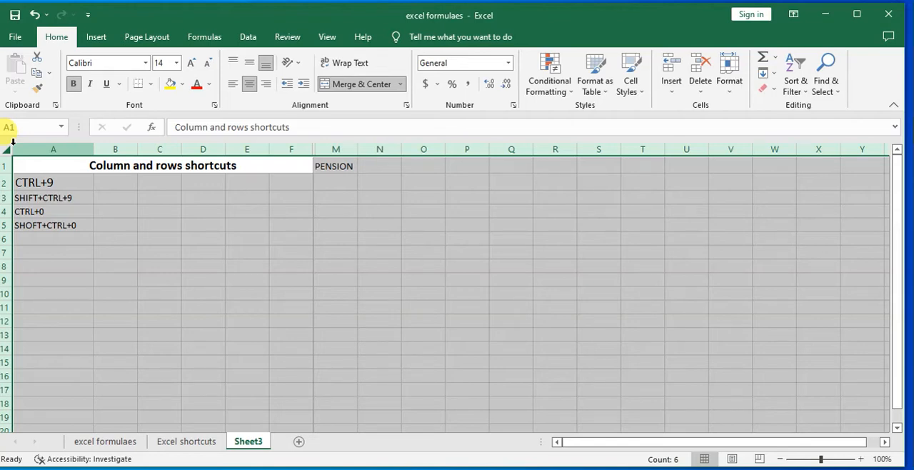
key("ctrl+shift+o")
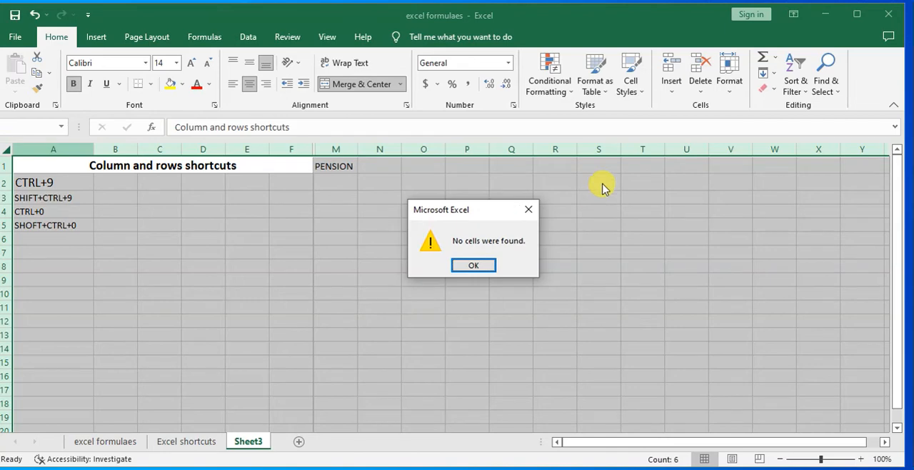
left_click(528, 209)
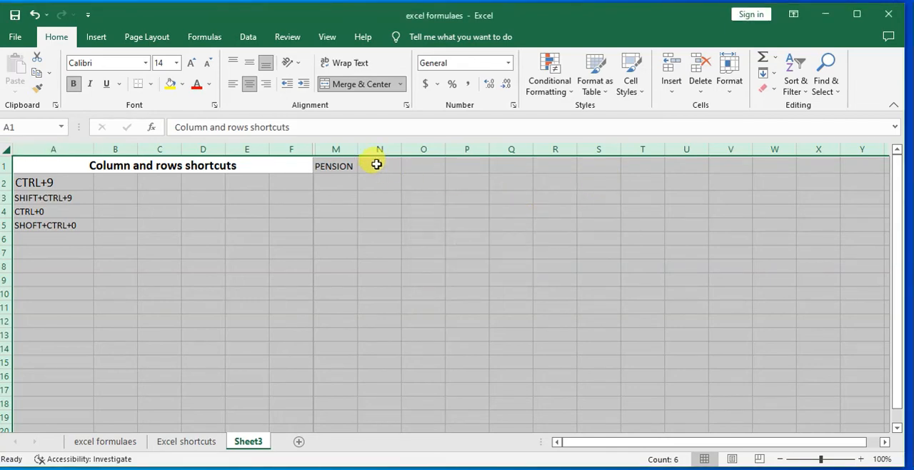
right_click(314, 149)
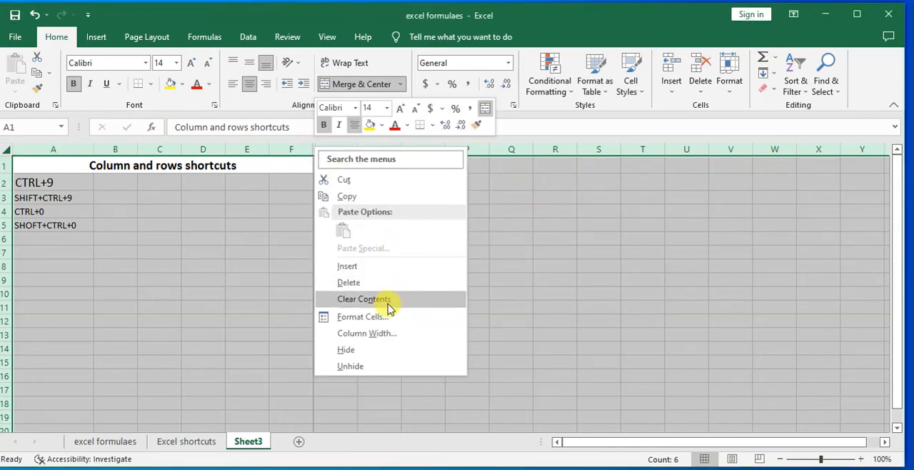
left_click(355, 366)
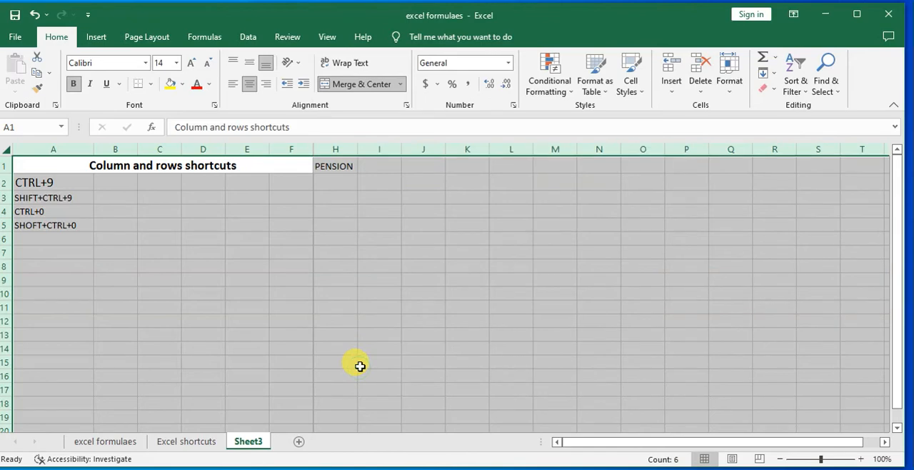
right_click(317, 152)
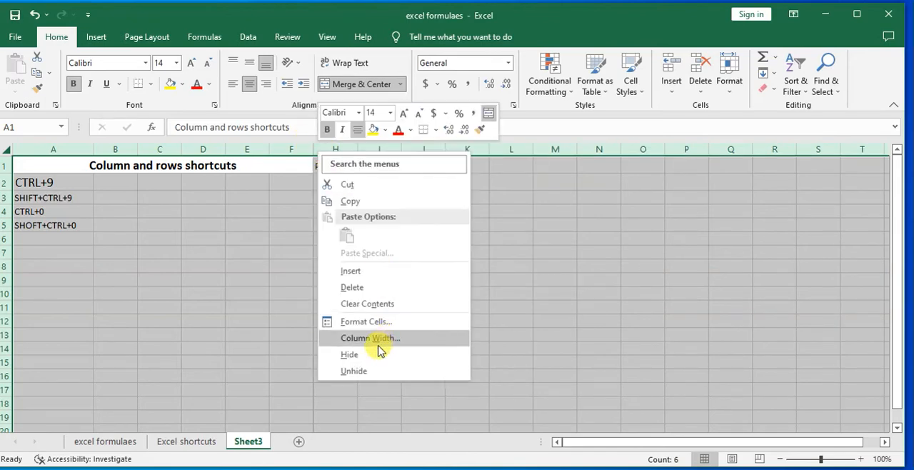
left_click(365, 371)
left_click(419, 240)
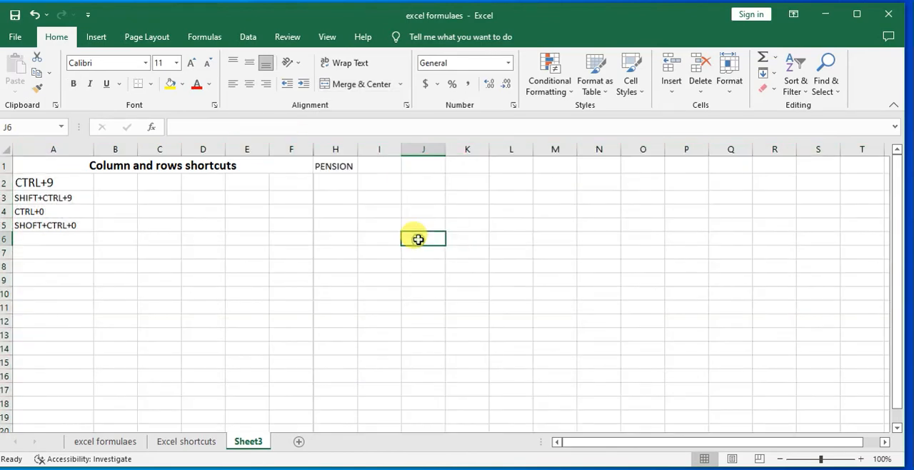
left_click(330, 149)
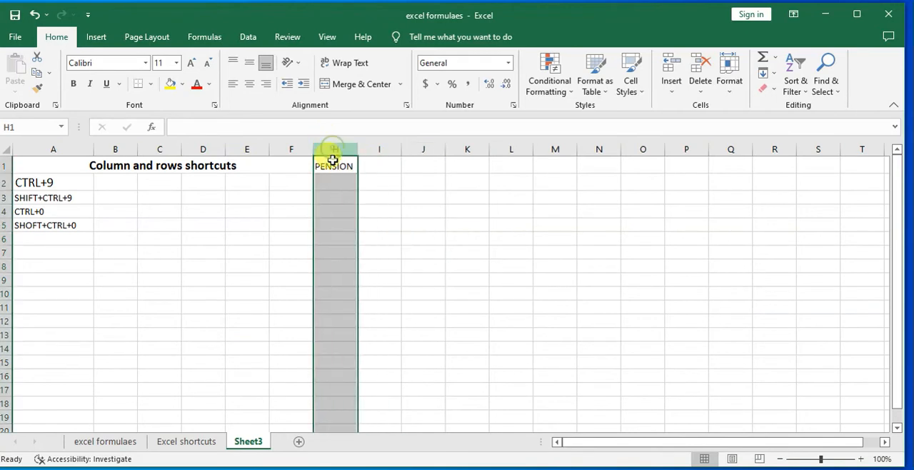
left_click(294, 214)
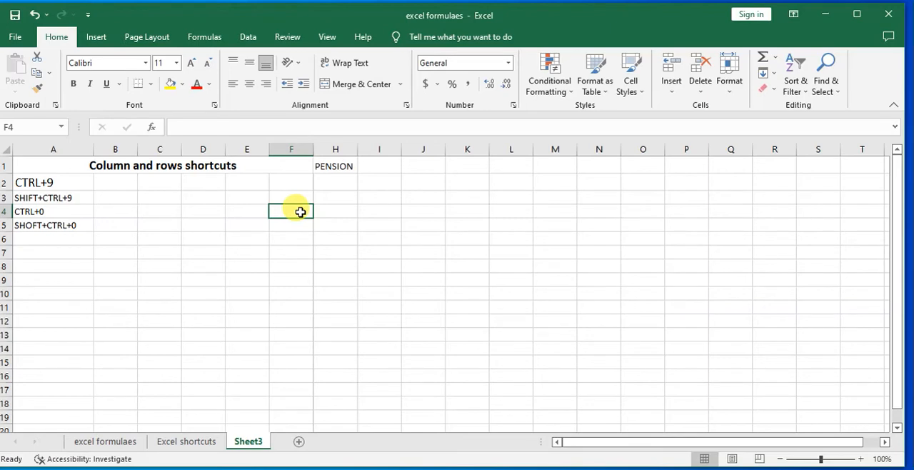
Enter "SHIFT+SPACE BAR" in cell A6, below the SHOFT+CTRL+0 entry
left_click(44, 240)
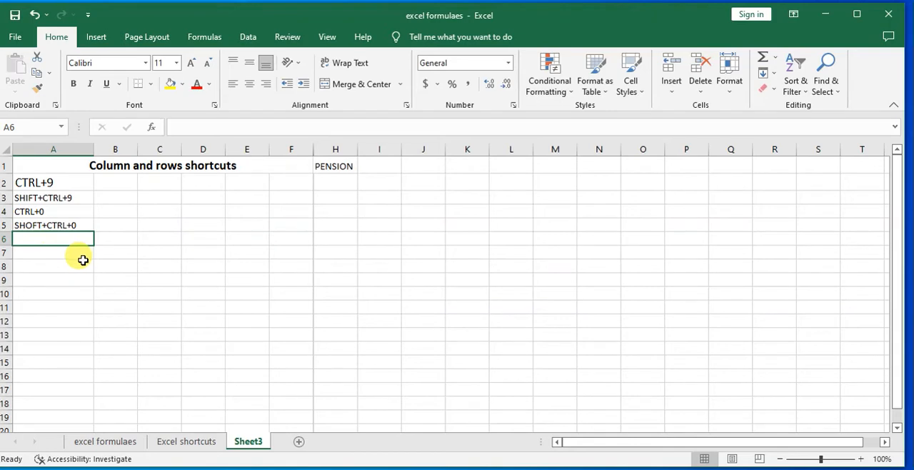
type("SHIFT+CTRL+9")
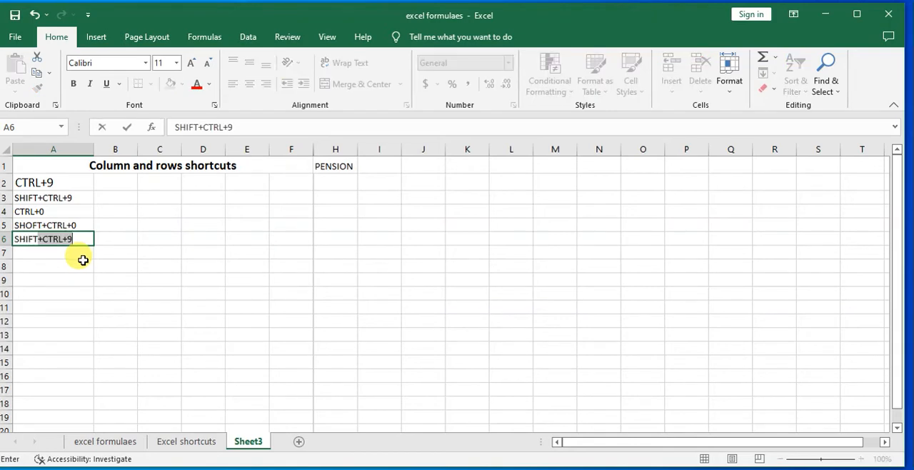
type("SPA")
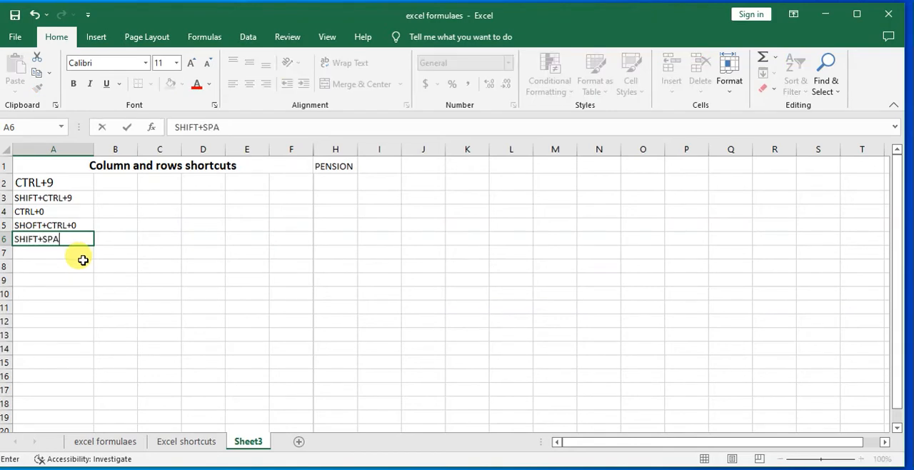
type("CE BAR")
left_click(88, 262)
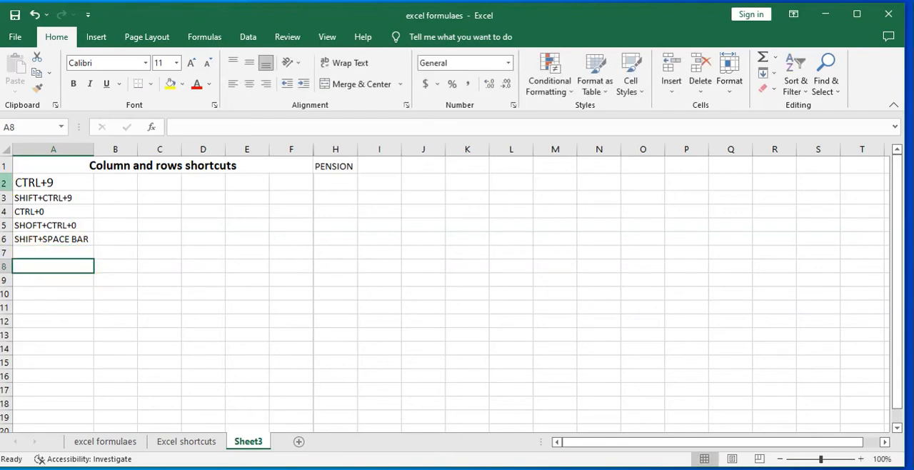
Select the entire rows 2, 4 and 15 one after another, starting each from its column A cell
key("shift+space")
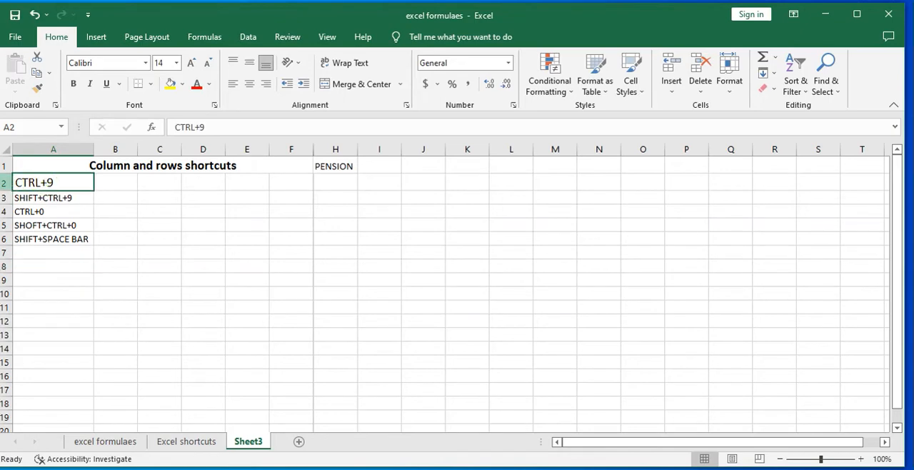
left_click(168, 250)
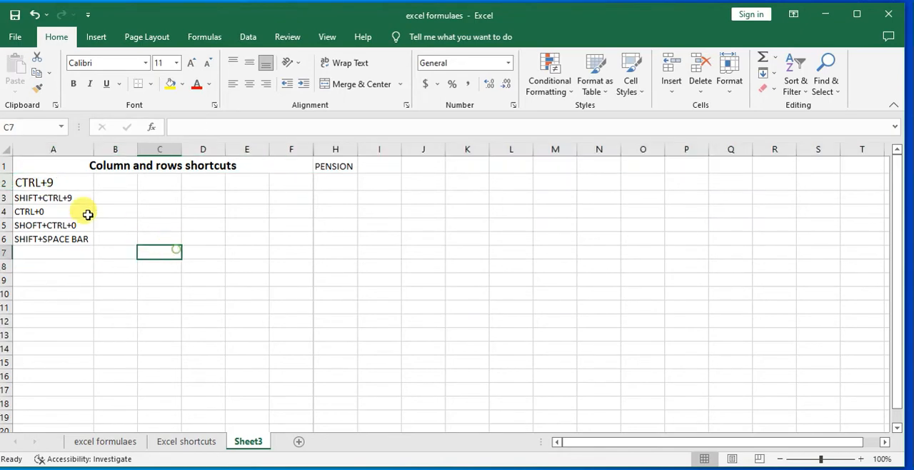
left_click(30, 183)
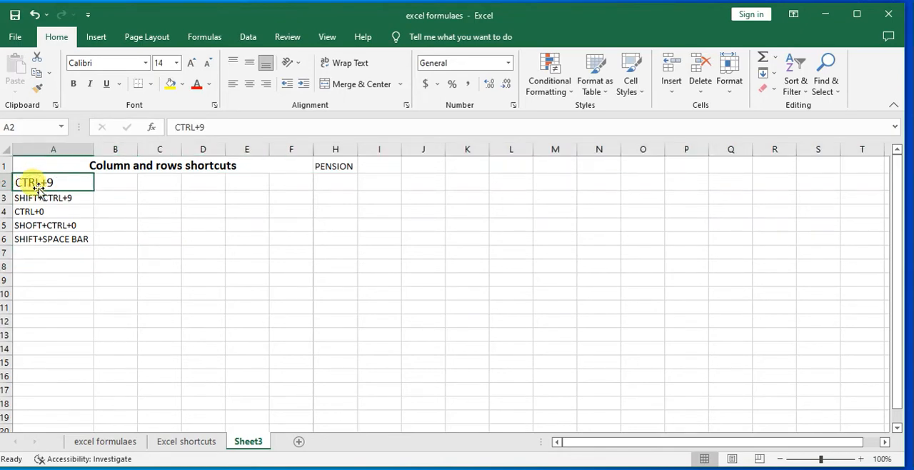
key("shift+space")
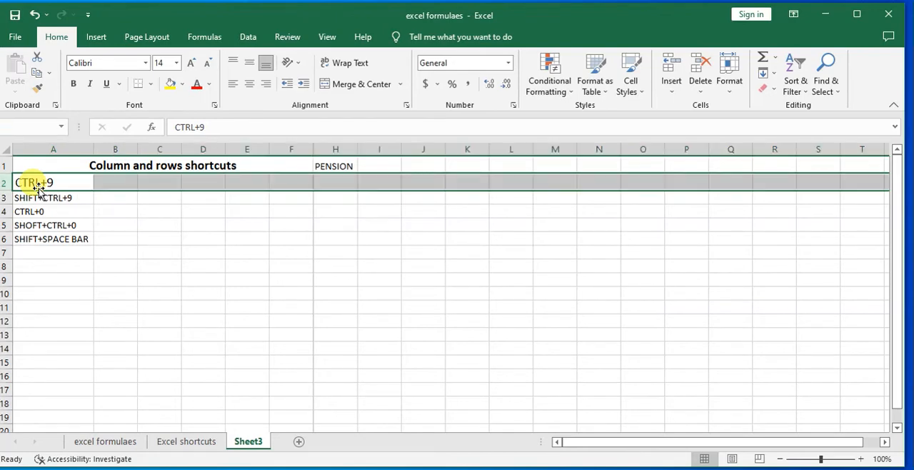
left_click(25, 211)
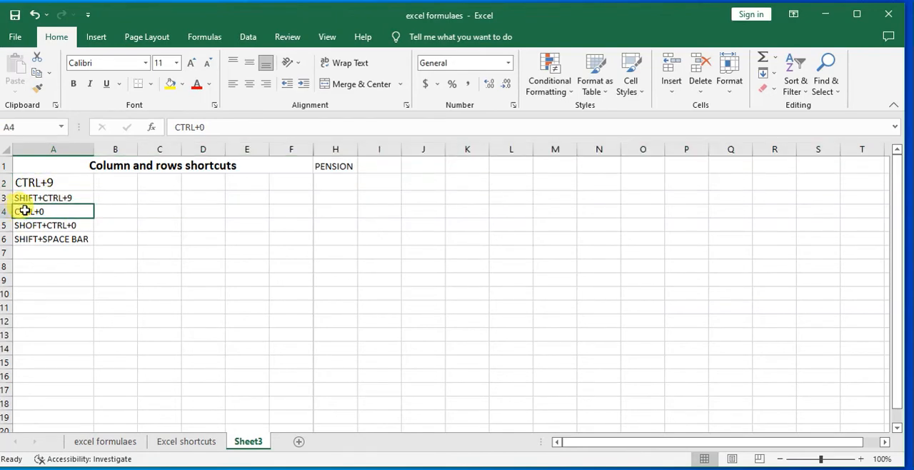
key("shift+space")
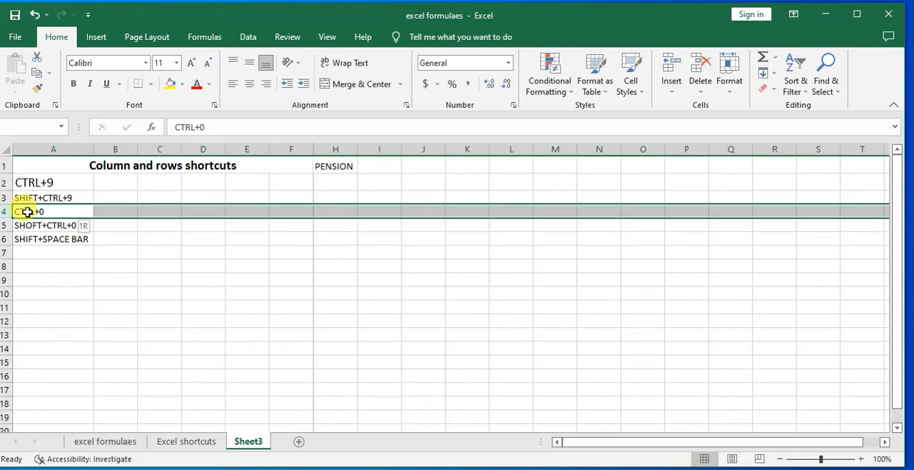
left_click(47, 365)
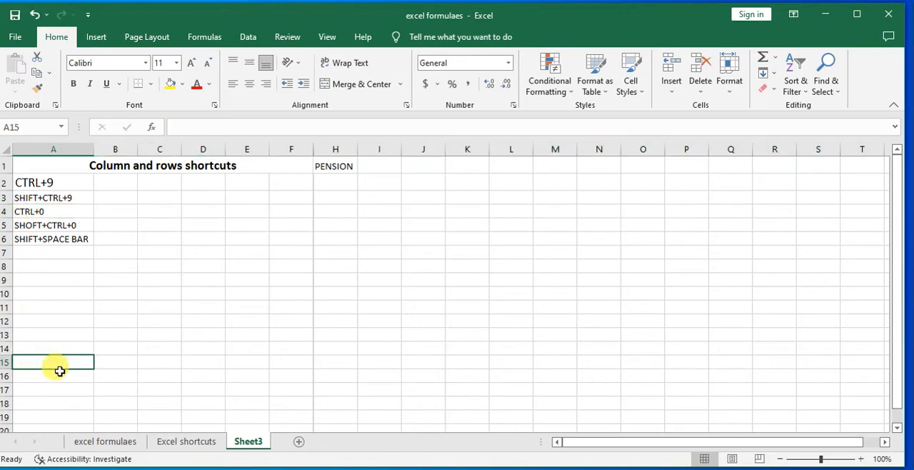
key("shift+space")
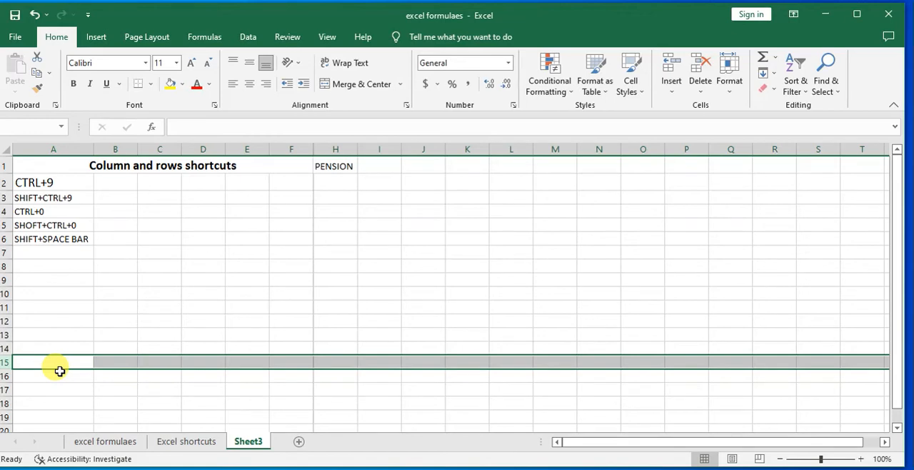
Enter "CTRL+SPACEBAR" in cell A7, below the SHIFT+SPACE BAR entry
left_click(41, 252)
type("SHIFT+")
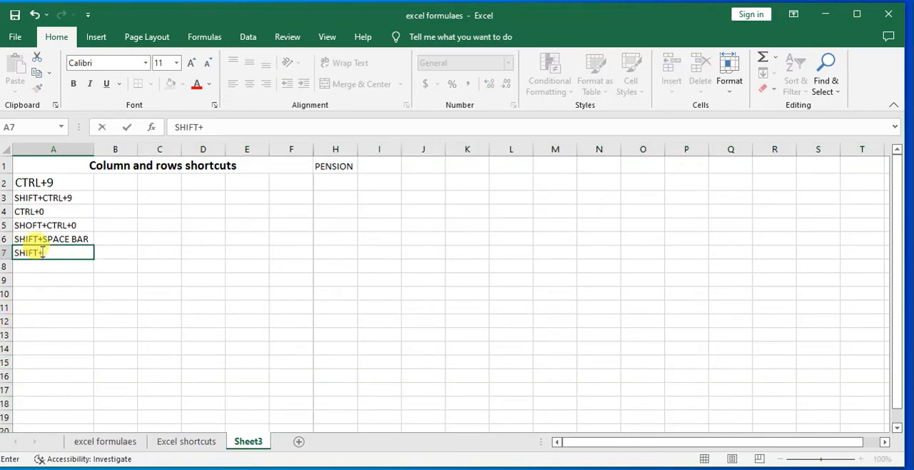
key("BackSpace")
key("BackSpace")
key("BackSpace")
key("BackSpace")
key("BackSpace")
type("CTRL+SP")
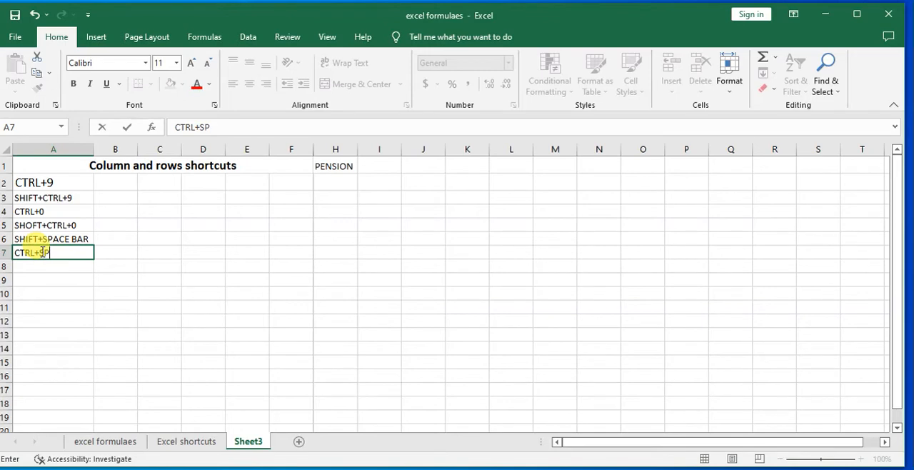
type("ACEBAR")
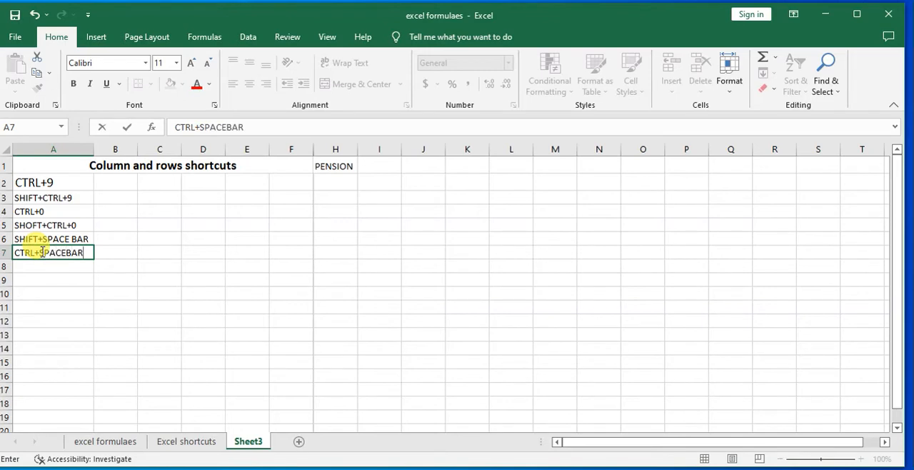
left_click(87, 280)
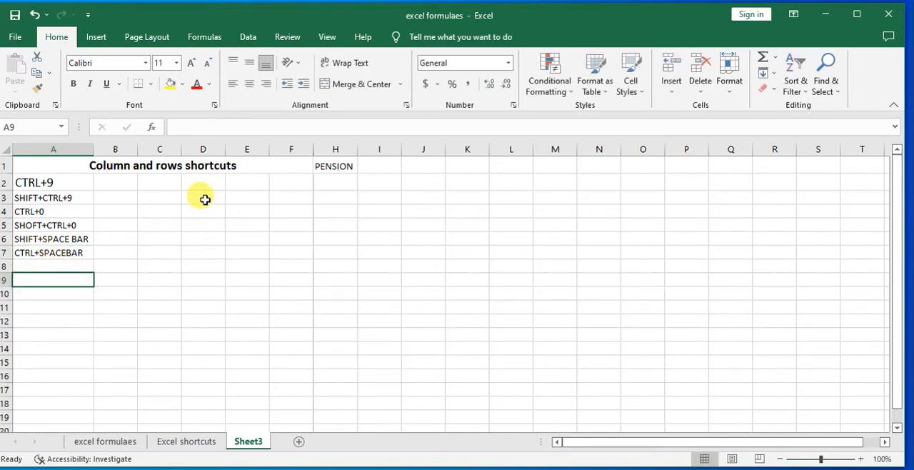
Select the entire columns H and O one at a time, followed by columns A to F spanned by the merged title
left_click(339, 197)
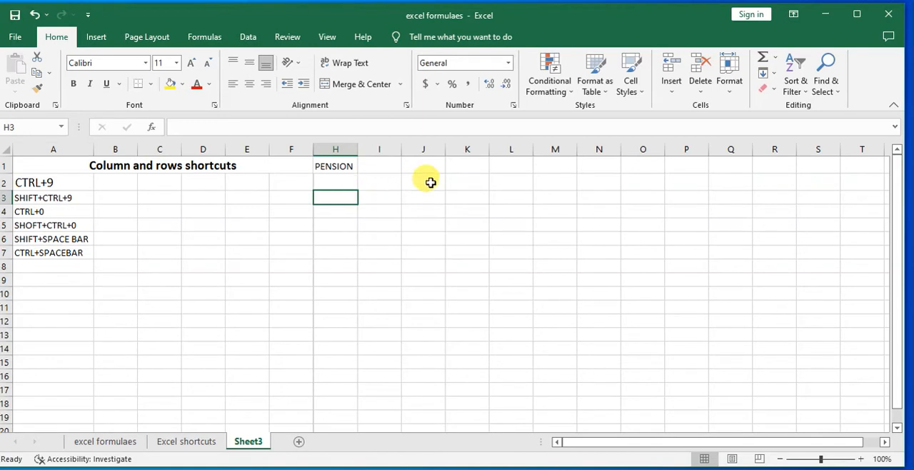
key("ctrl+space")
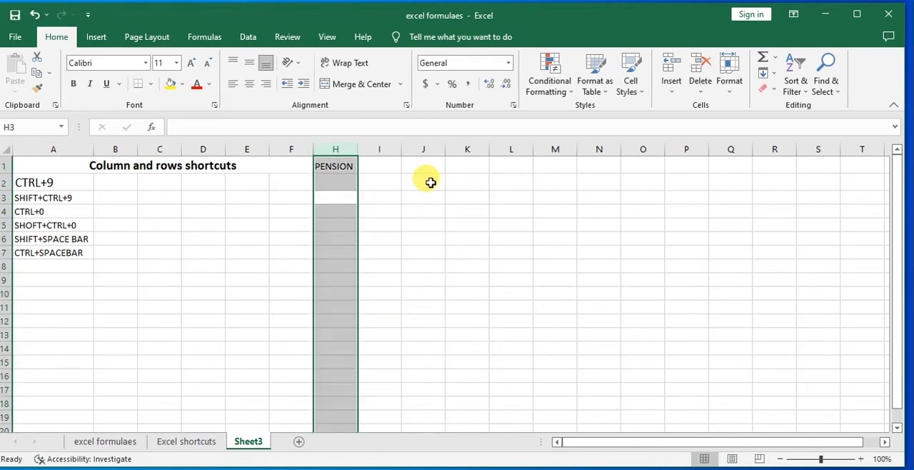
left_click(653, 185)
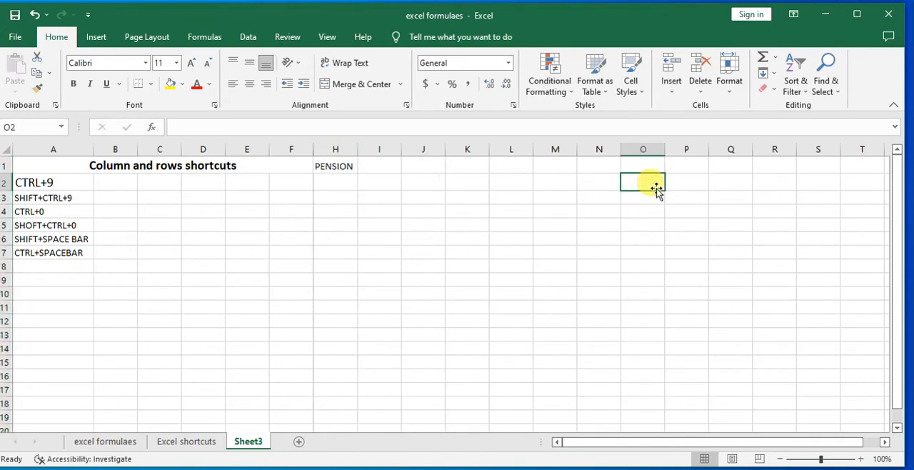
key("ctrl+space")
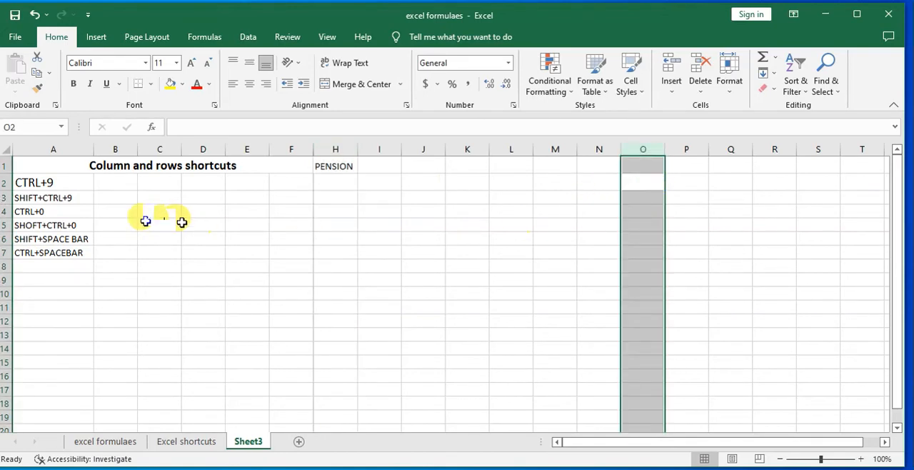
left_click(49, 164)
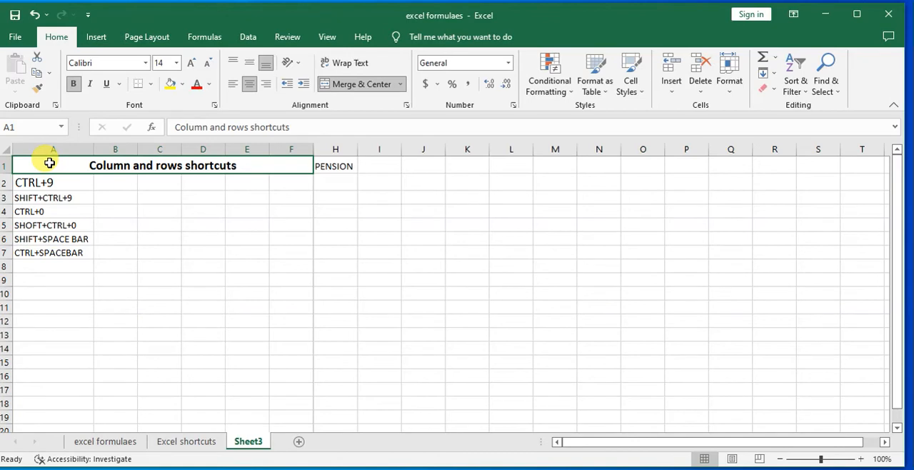
key("ctrl+space")
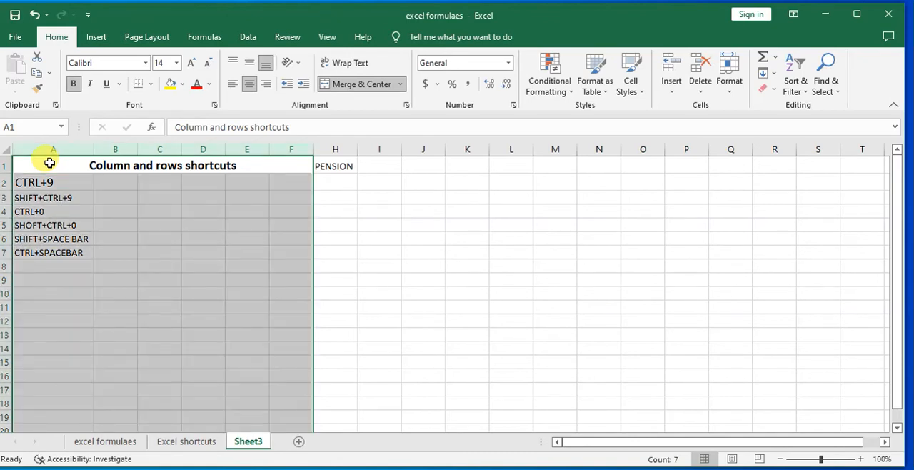
left_click(404, 211)
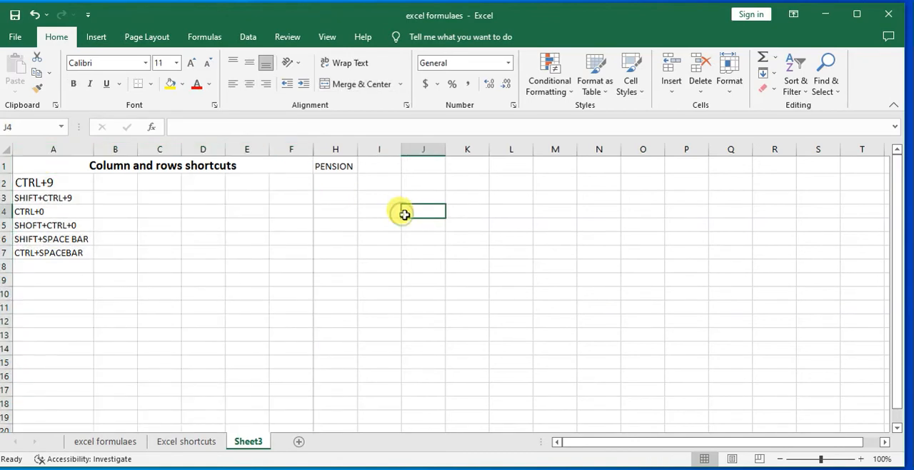
Select the entire column I, followed by column L starting from cell L1
left_click(51, 167)
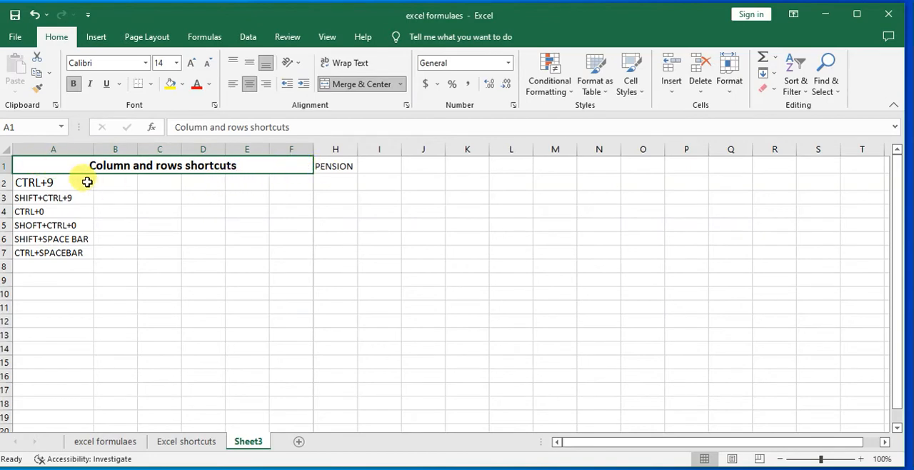
left_click(393, 149)
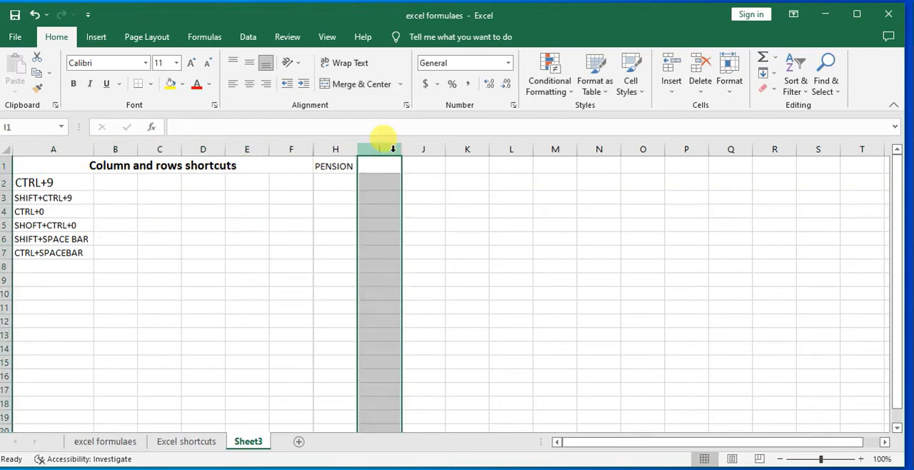
left_click(519, 167)
key("ctrl+space")
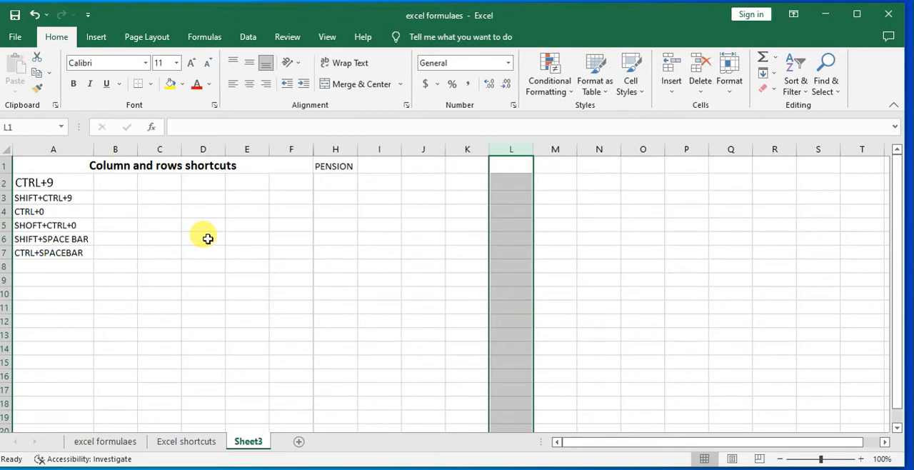
Enter "SHIFT+CTRL+PLUS SIGN" in cell A8, below the CTRL+SPACEBAR entry
left_click(63, 265)
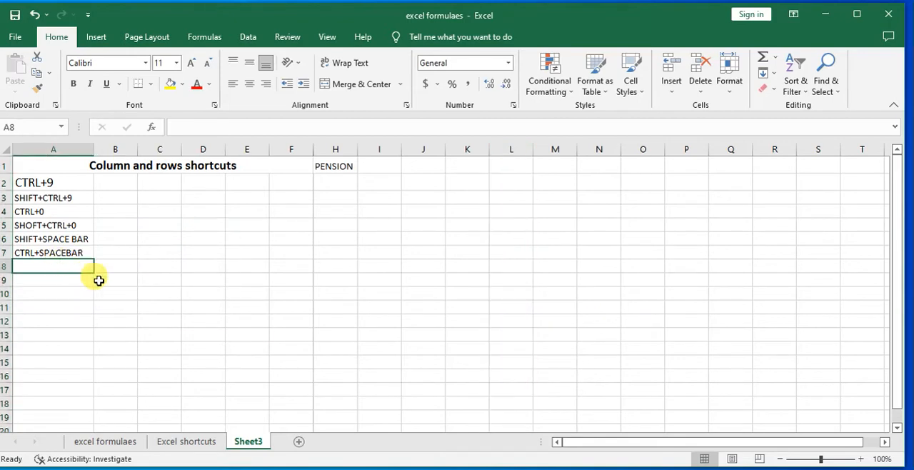
type("SHIFT")
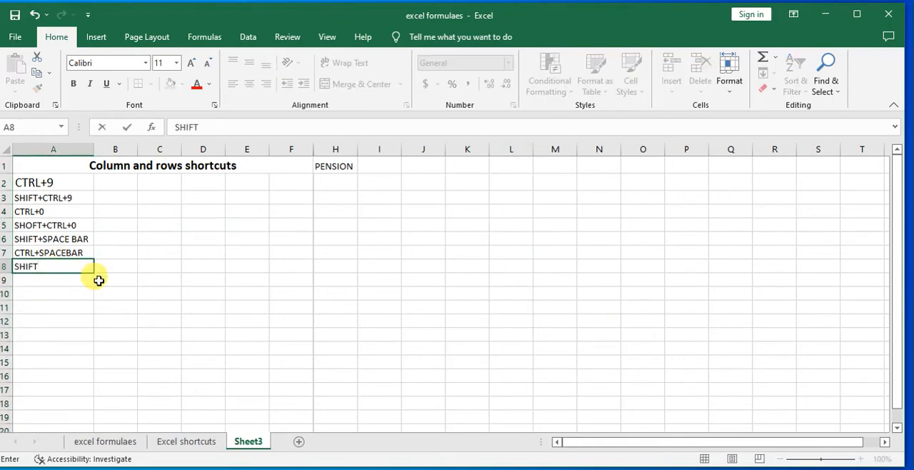
type("+CTRL")
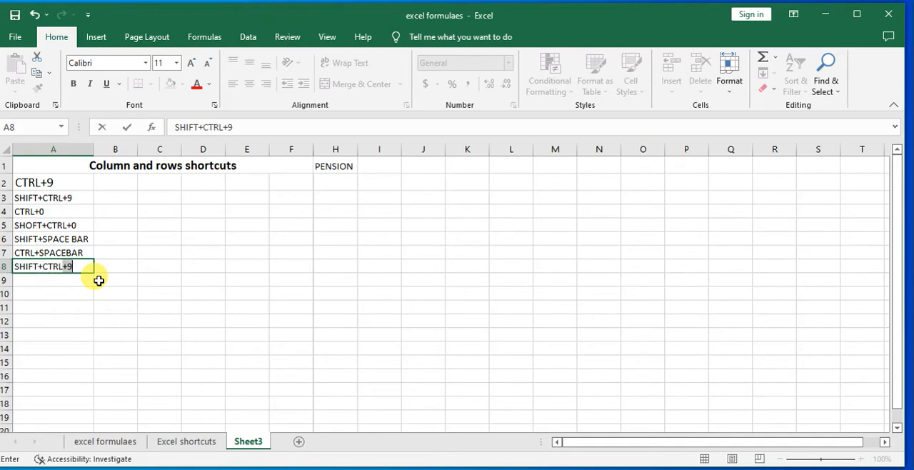
type("+9")
type("PLUS SI")
type("GN")
left_click(98, 281)
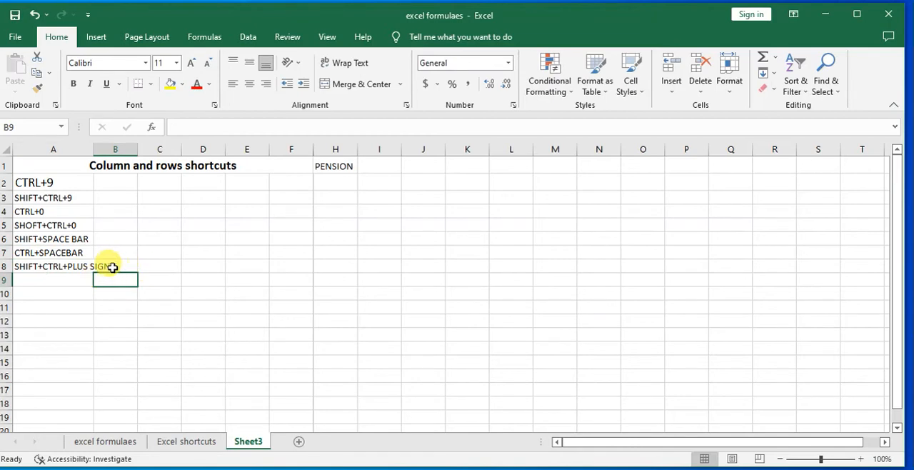
left_click(64, 213)
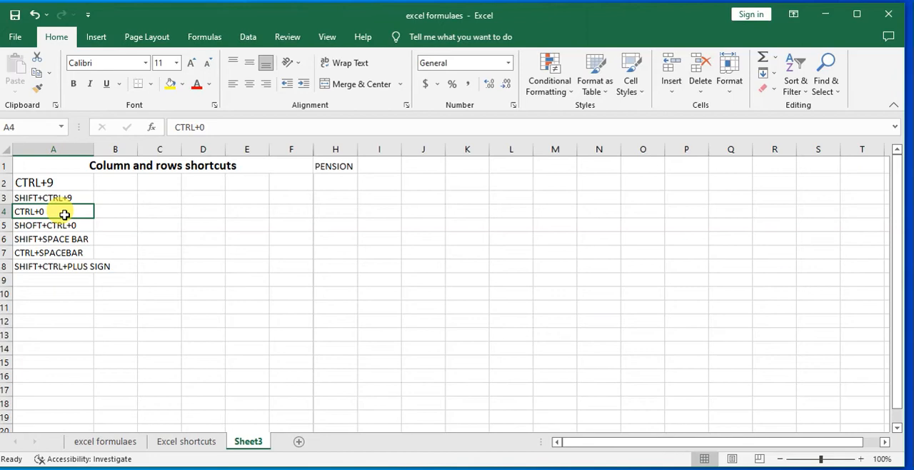
left_click(337, 164)
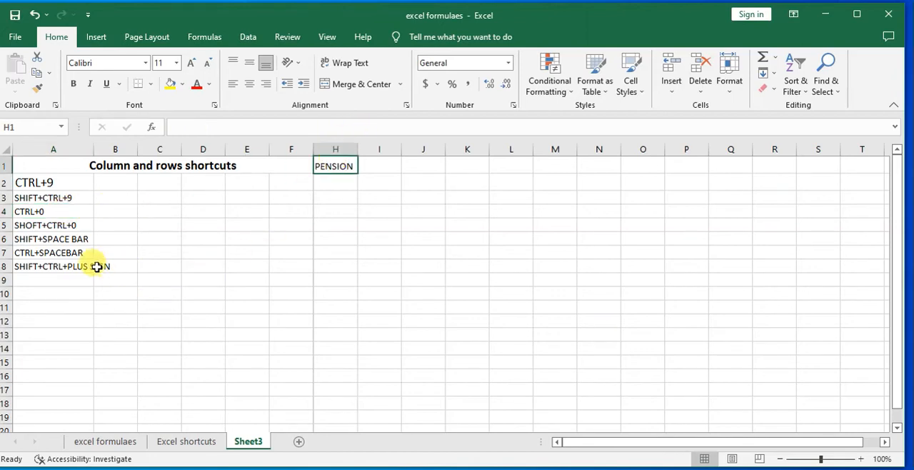
left_click(71, 265)
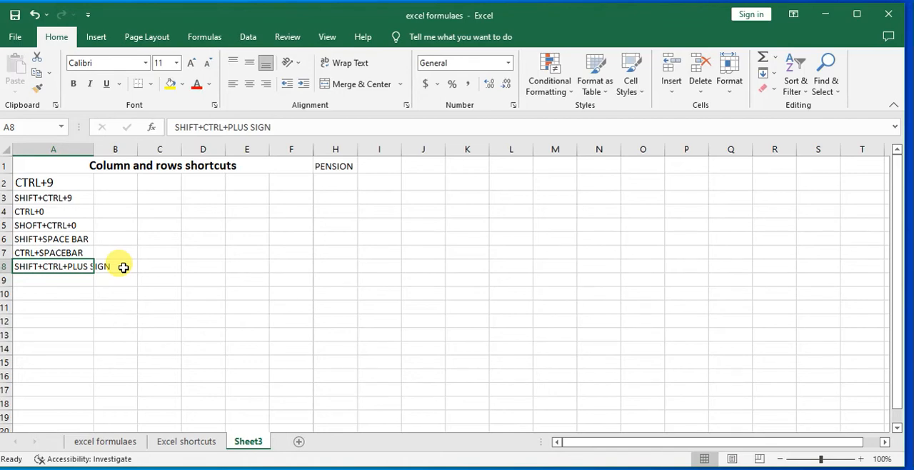
Enter "CTRL+MINUS SIGN" in cell A9, below the SHIFT+CTRL+PLUS SIGN entry
left_click(39, 279)
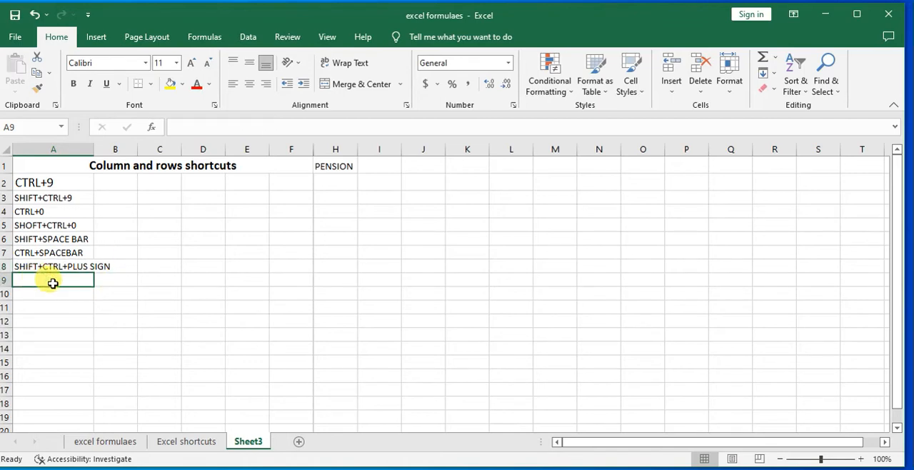
type("CTR")
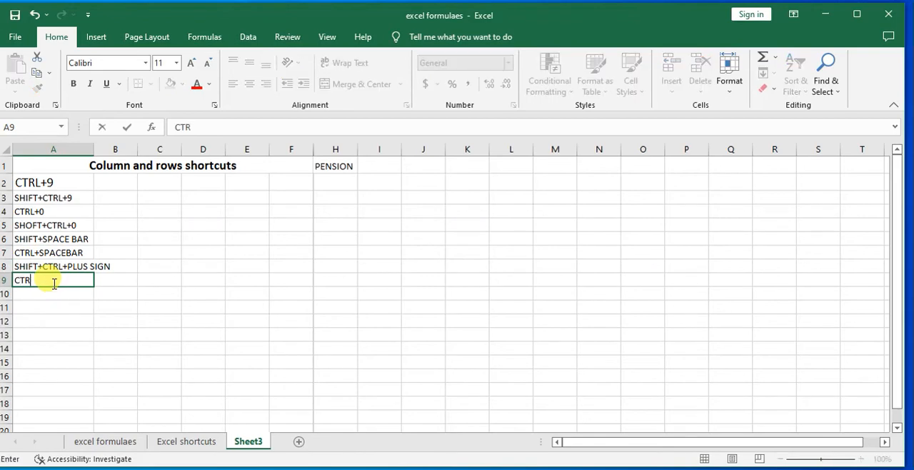
type("L+MINUS SIGN")
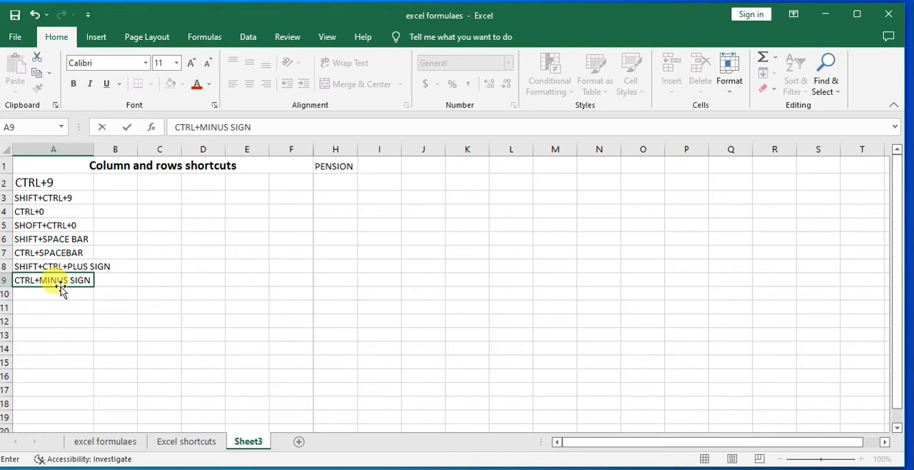
Delete cell H1 using the Shift cells left option
left_click(335, 161)
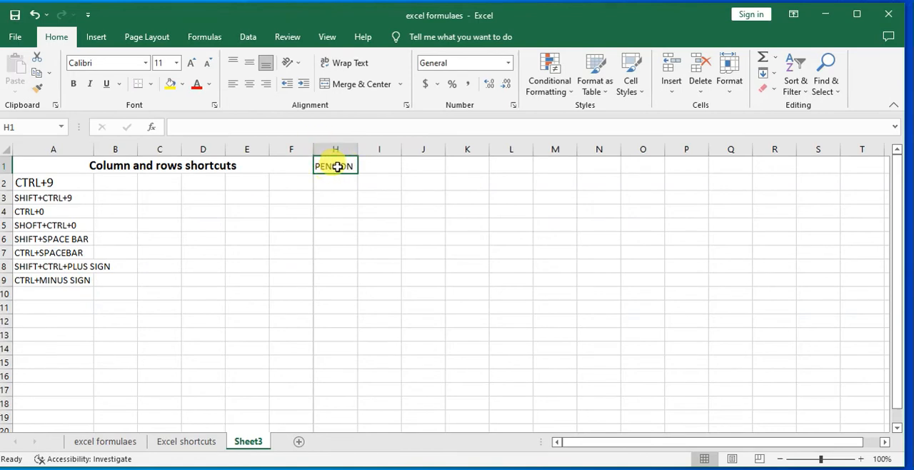
key("ctrl+minus")
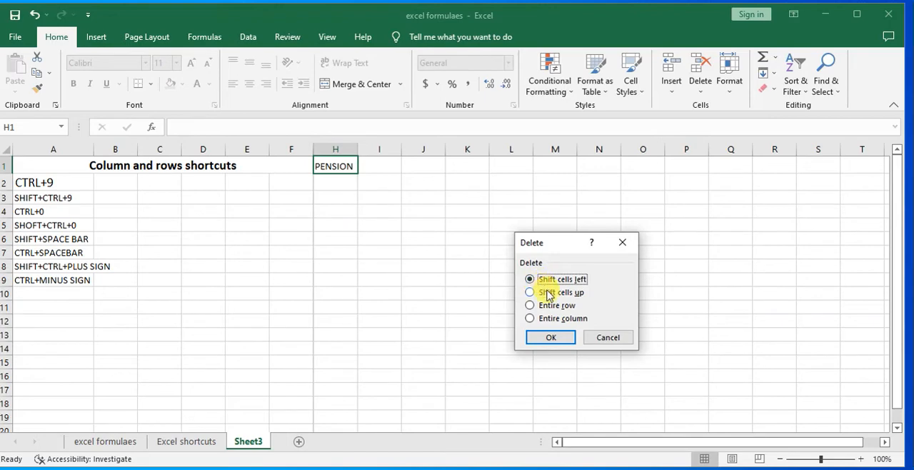
left_click(560, 340)
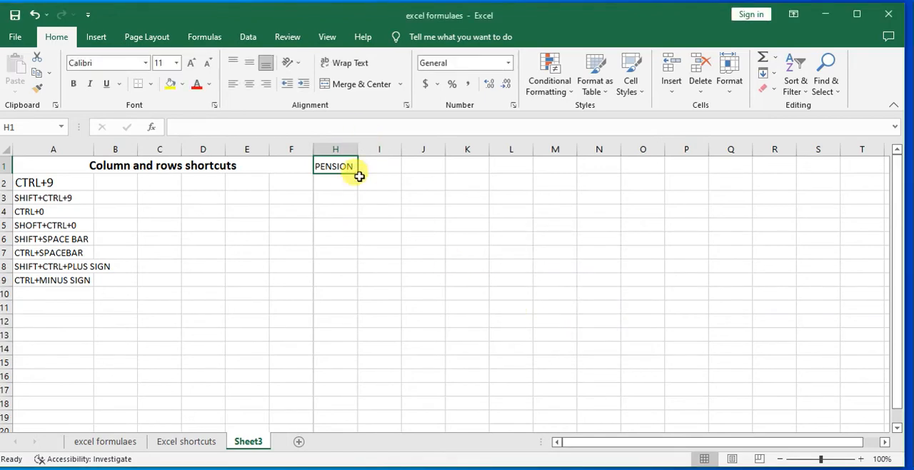
Delete cell H1 using the Shift cells up option
key("ctrl+minus")
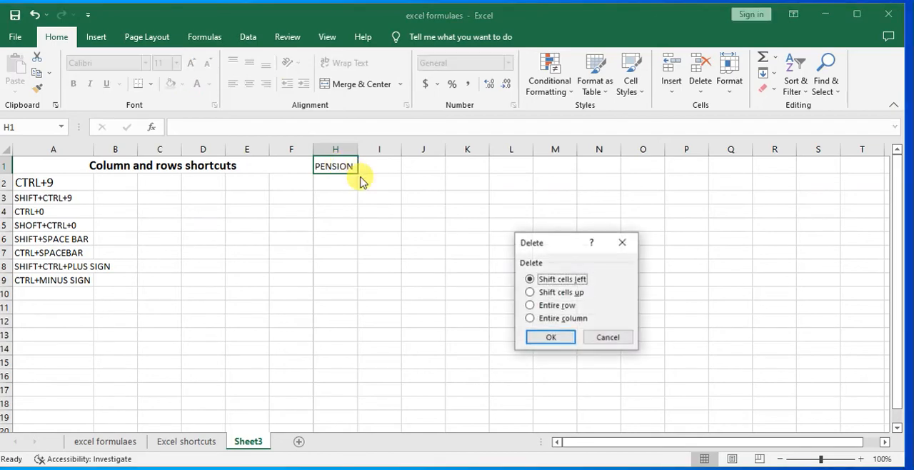
left_click(529, 293)
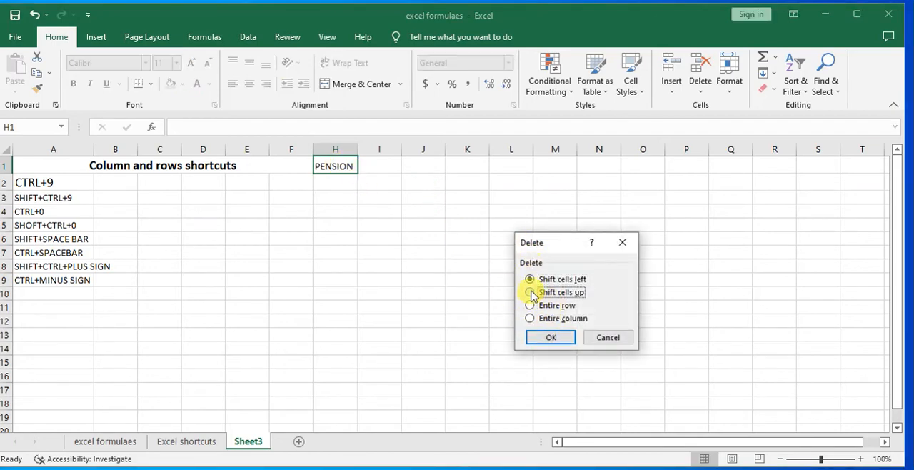
left_click(552, 337)
left_click(333, 183)
left_click(273, 194)
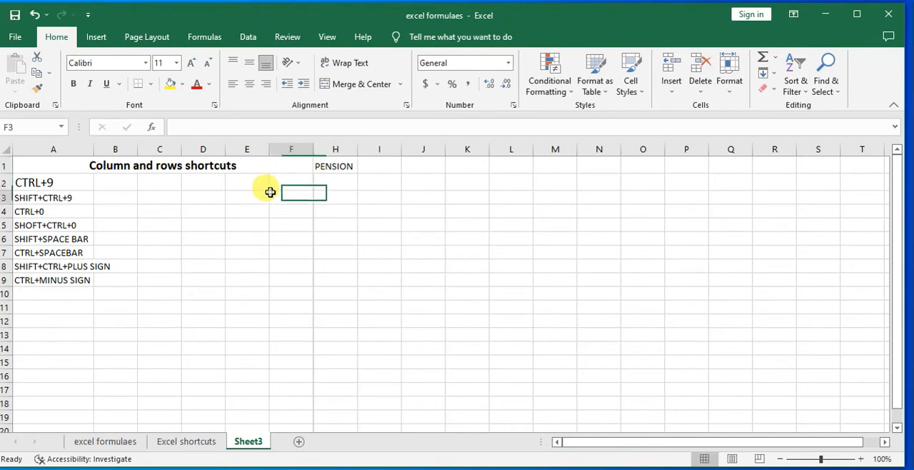
Enter the heading "Worksheet shortcuts" in cell A11, leaving row 10 blank below the column and row shortcuts
left_click(66, 291)
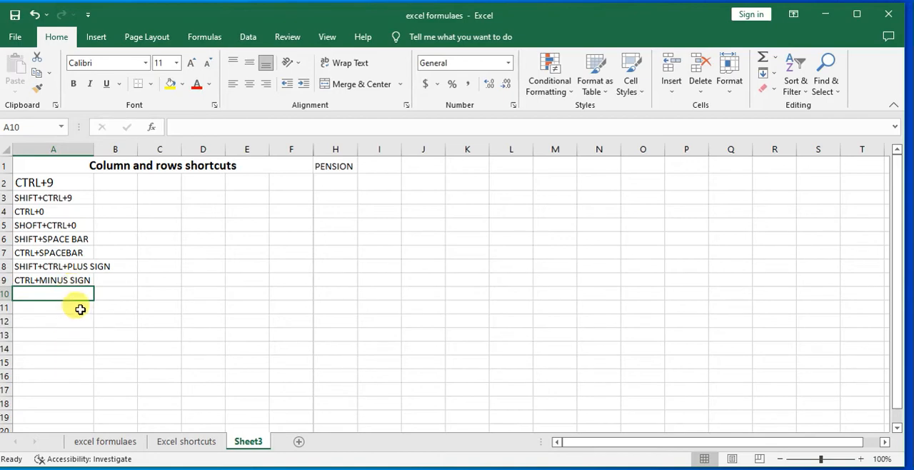
left_click(54, 312)
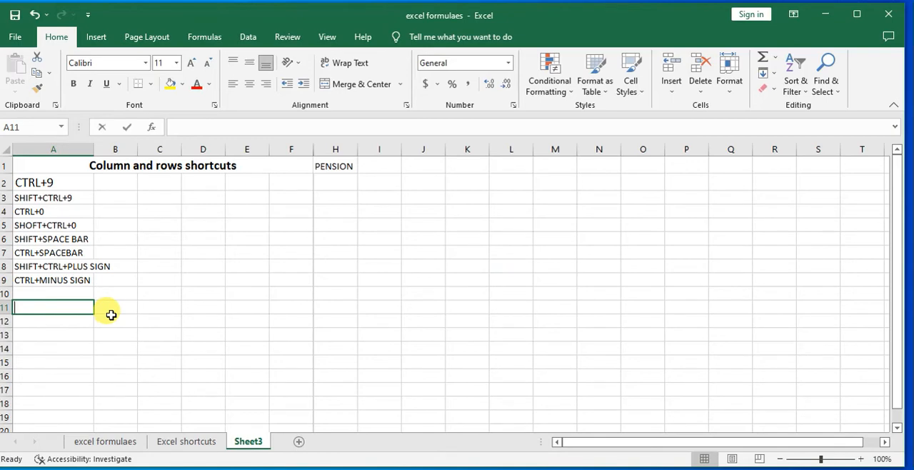
type("wO")
type("SHEET")
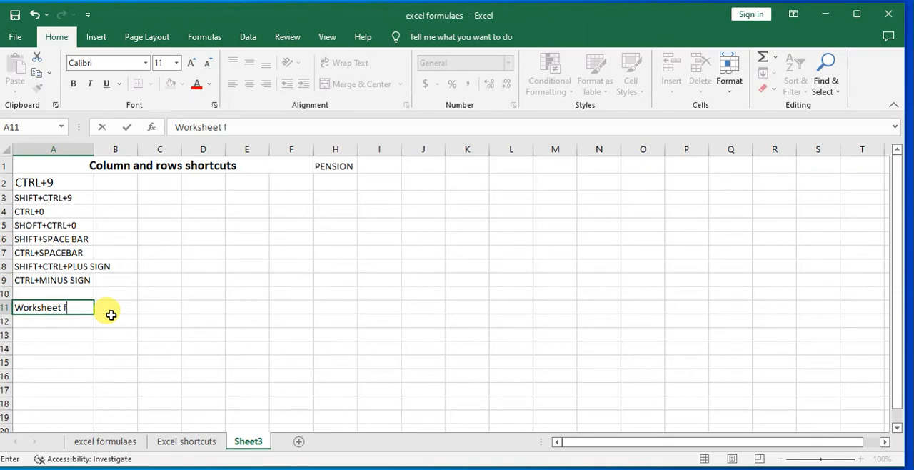
type(" shortcuts")
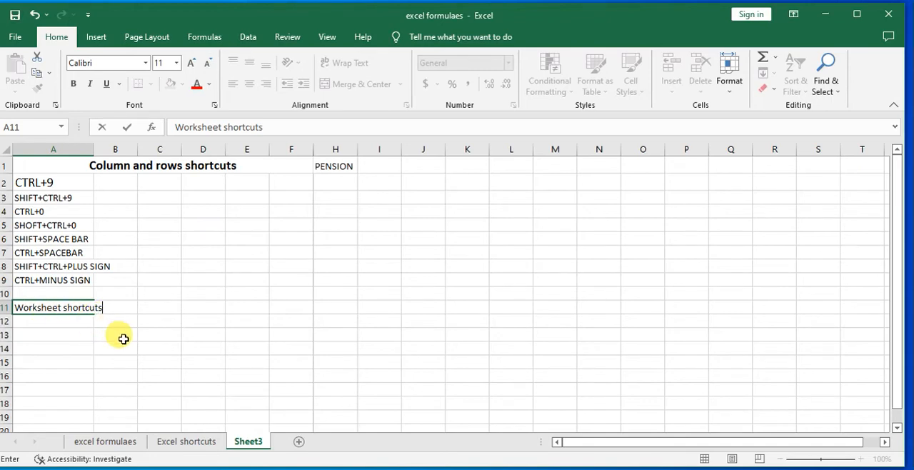
left_click(123, 339)
Increase the font size of the "Worksheet shortcuts" heading in A11 by four increments
left_click(21, 304)
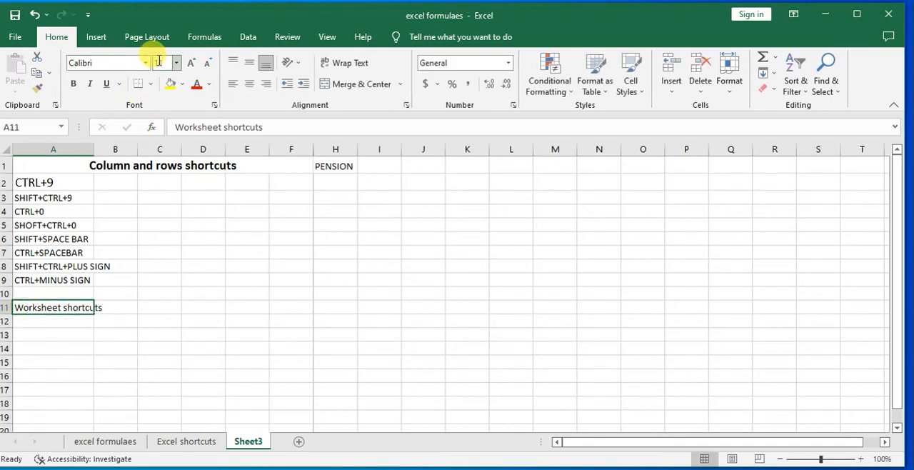
left_click(190, 64)
left_click(190, 65)
left_click(190, 64)
left_click(190, 64)
left_click(318, 303)
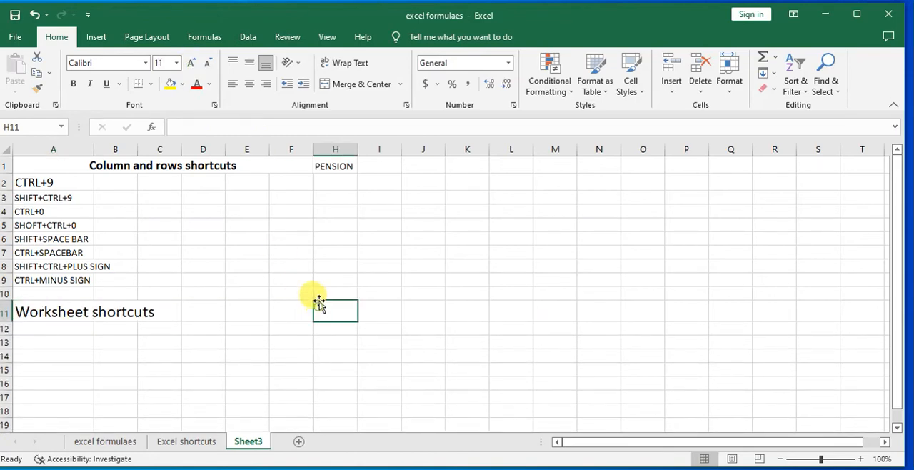
Select cell A12 on Sheet3 and add three new worksheets after Sheet3
left_click(57, 327)
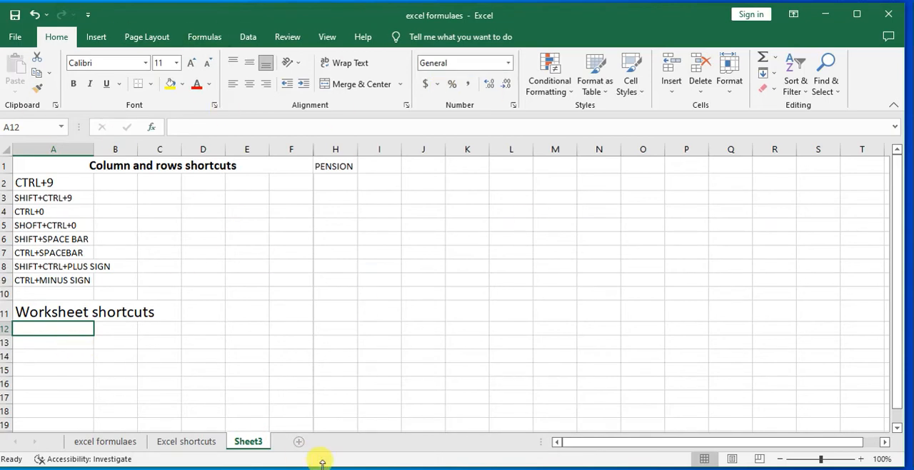
left_click(298, 442)
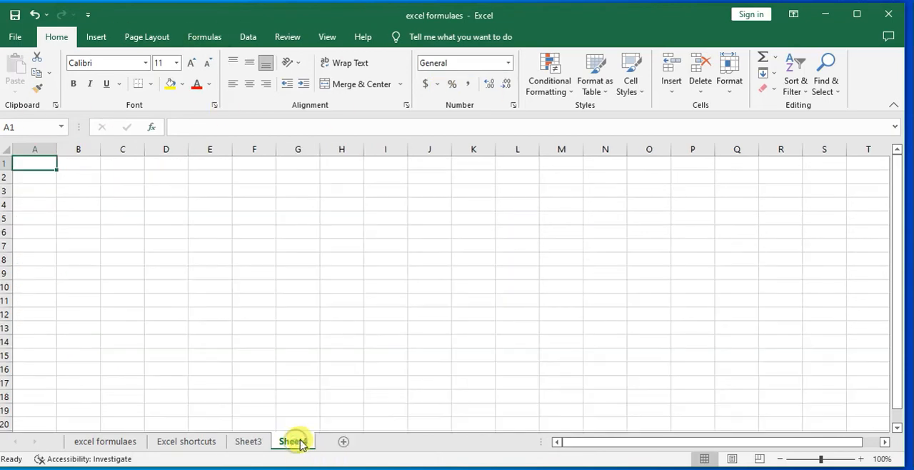
left_click(344, 443)
left_click(388, 443)
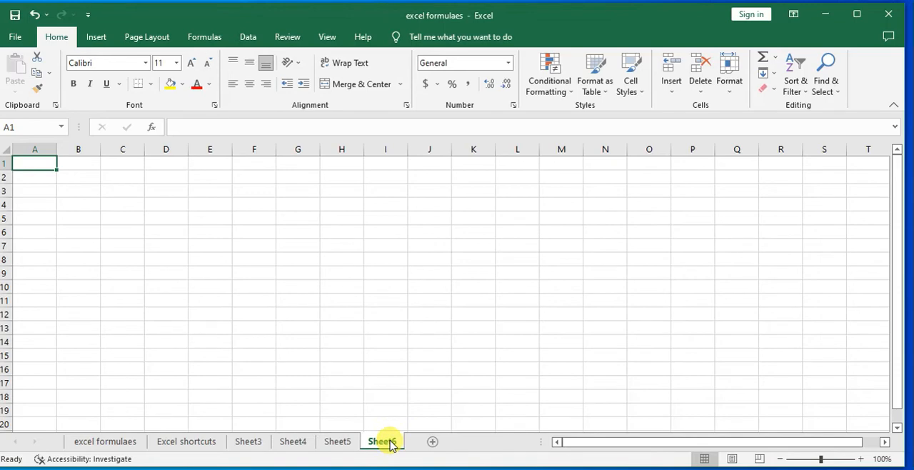
Delete the worksheets Sheet6, Sheet5 and Sheet4
right_click(386, 441)
left_click(411, 297)
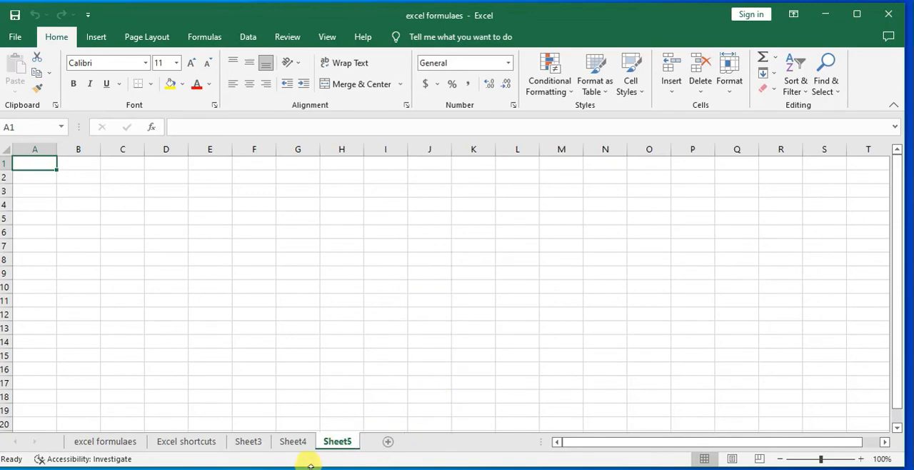
right_click(341, 440)
left_click(344, 297)
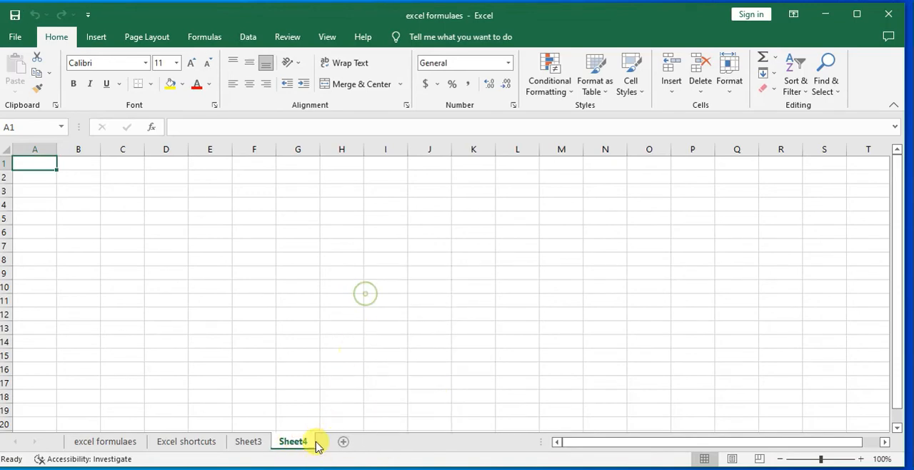
right_click(289, 442)
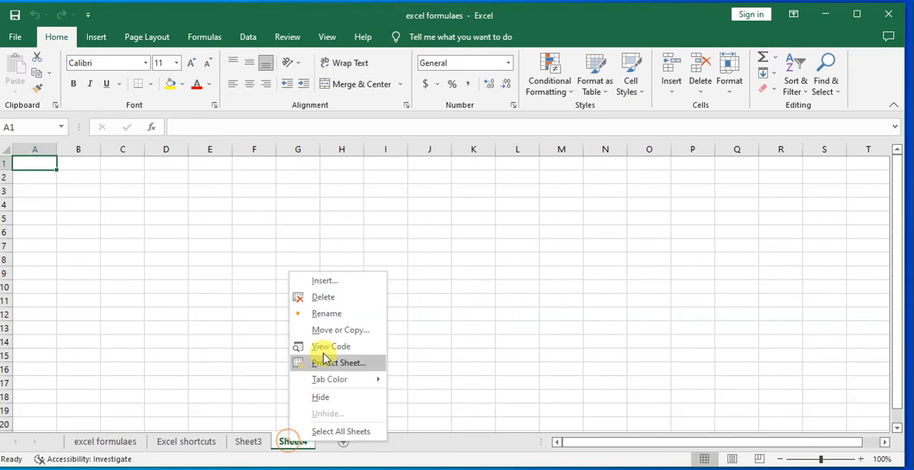
left_click(323, 297)
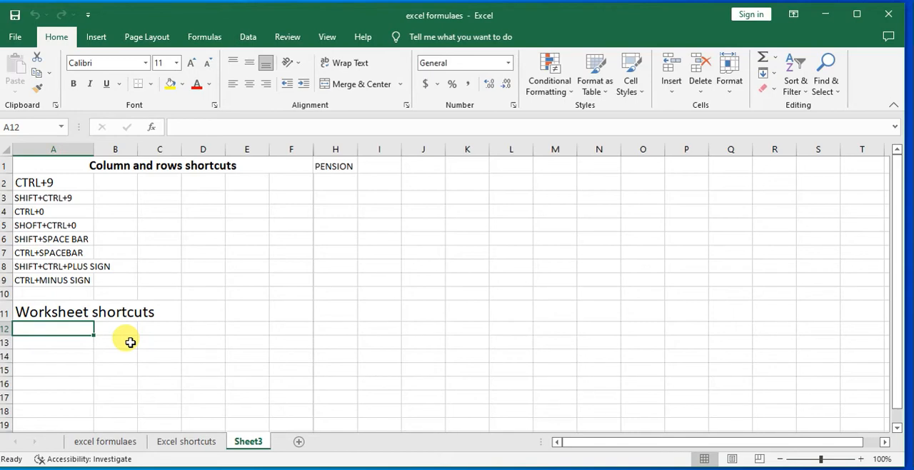
Enter "shift+F11" in cell A12, below the Worksheet shortcuts heading
type("i")
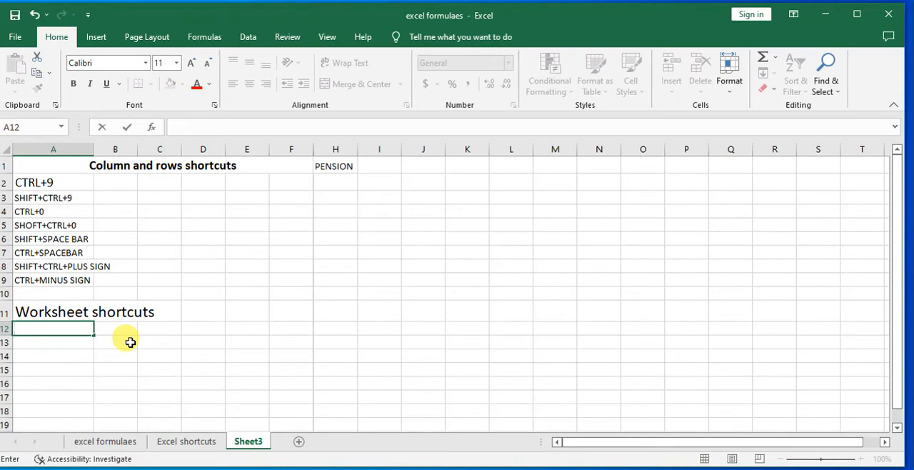
type("shift+F11")
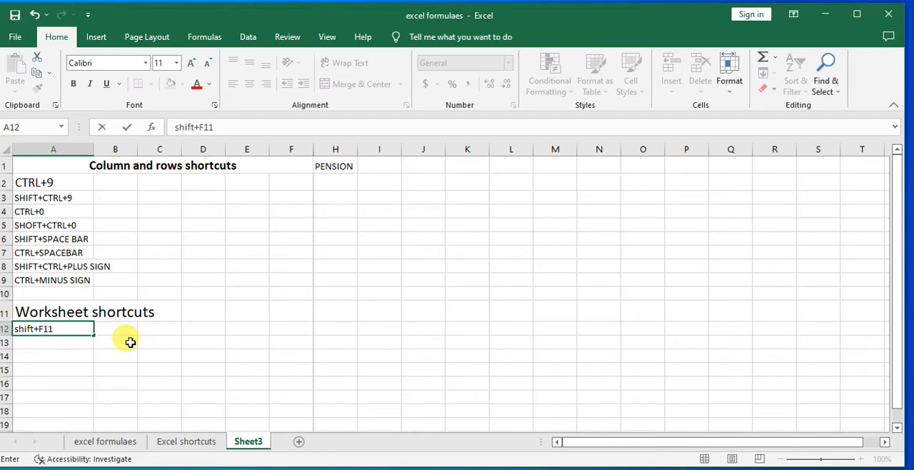
left_click(238, 371)
left_click(64, 330)
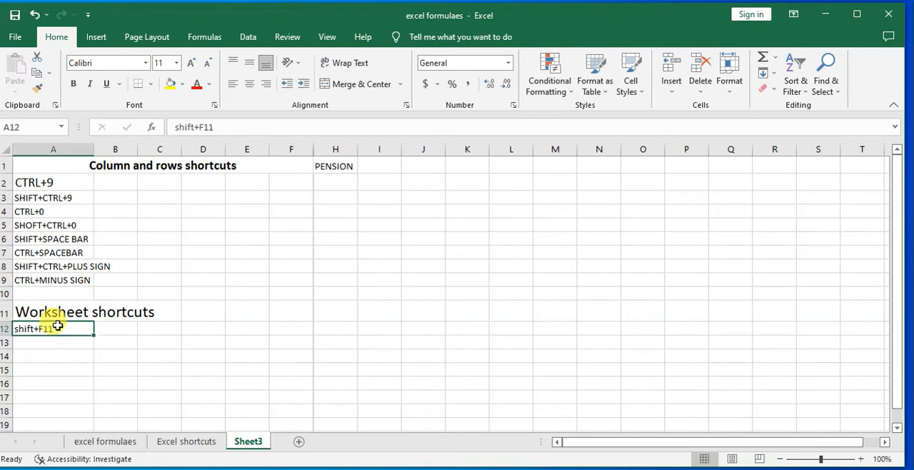
View the excel formulaes and Excel shortcuts worksheets, and return to Sheet3
left_click(92, 439)
left_click(168, 440)
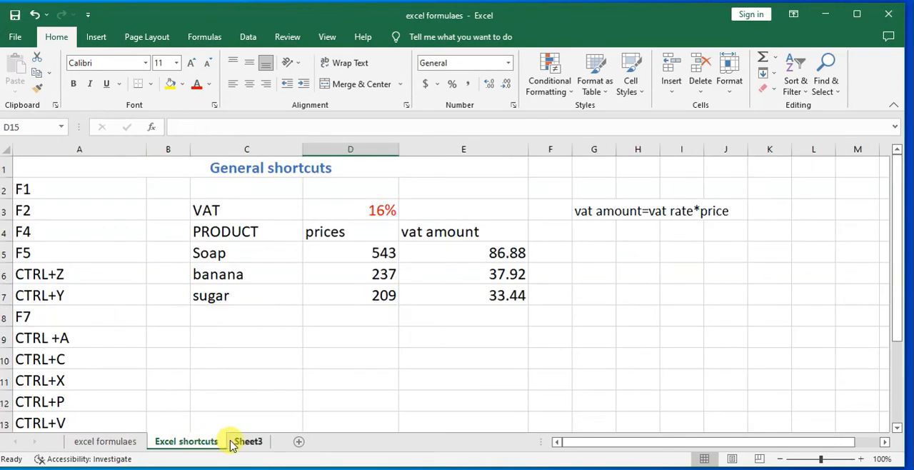
left_click(245, 442)
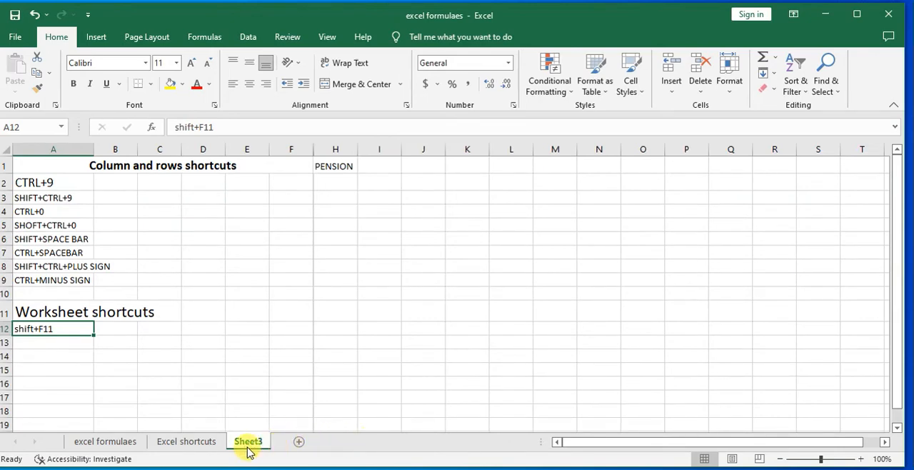
Insert two new worksheets before Sheet3 from cell A12 using the shortcut listed there
left_click(307, 310)
left_click(45, 326)
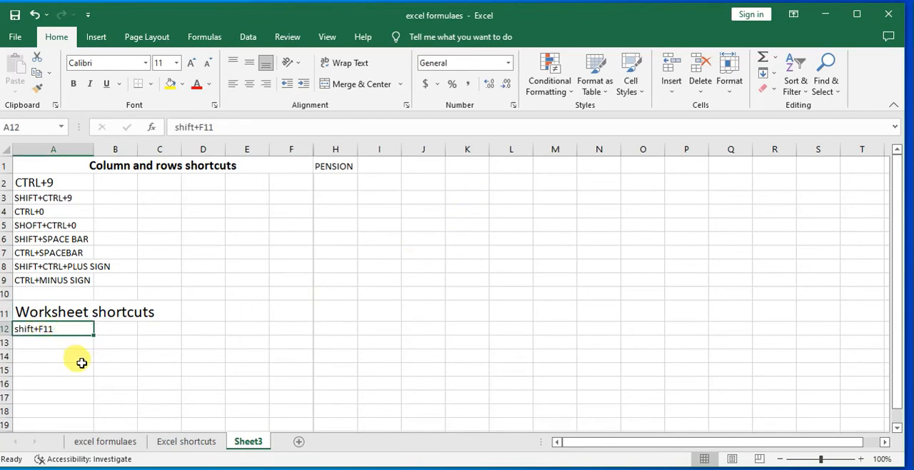
key("shift+F11")
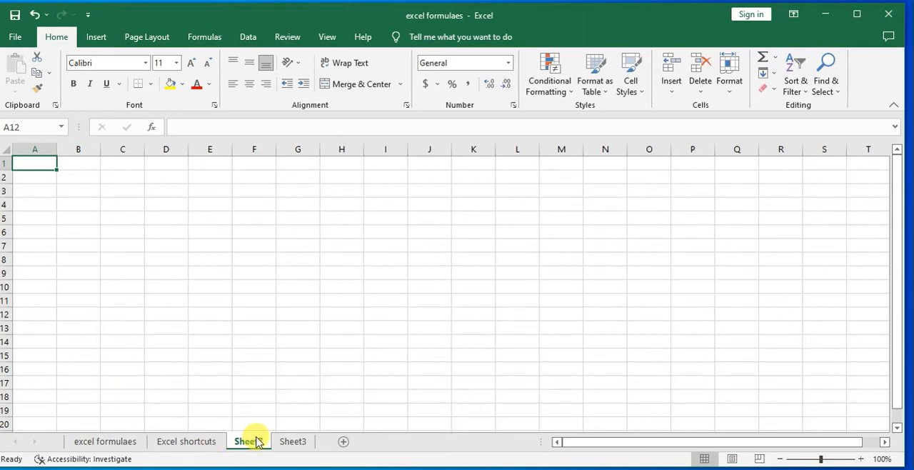
key("shift+F11")
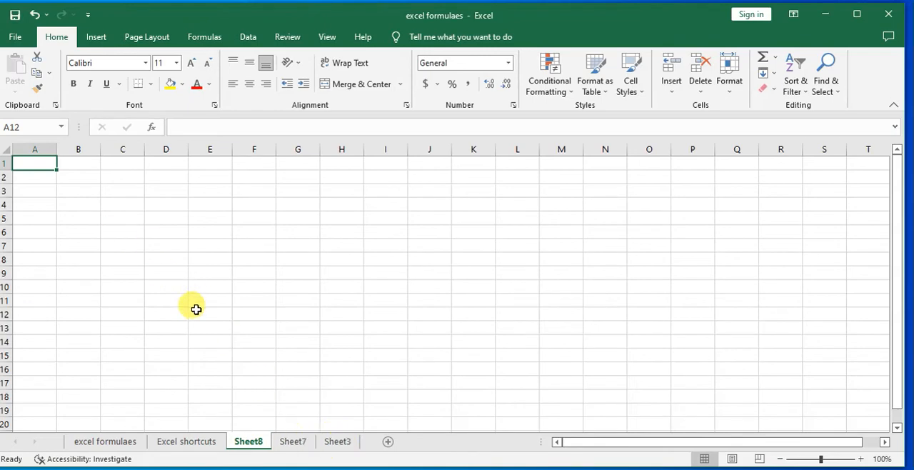
left_click(338, 441)
Delete the worksheets Sheet8 and Sheet7
right_click(250, 441)
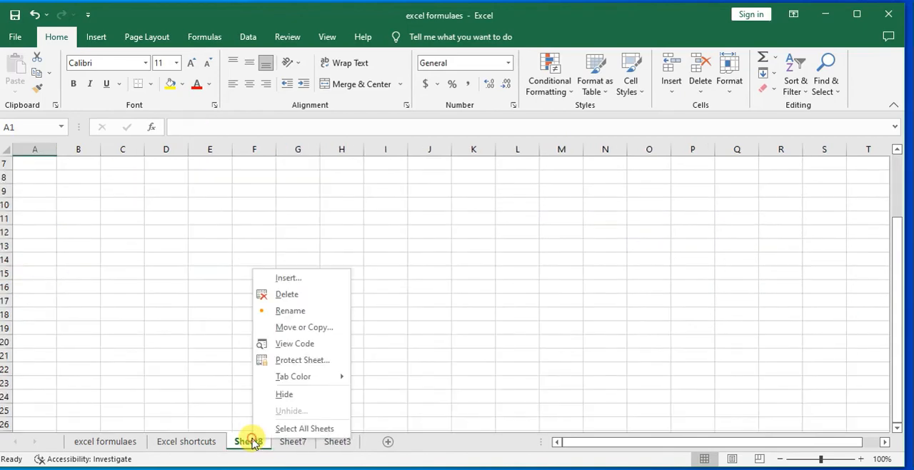
left_click(270, 294)
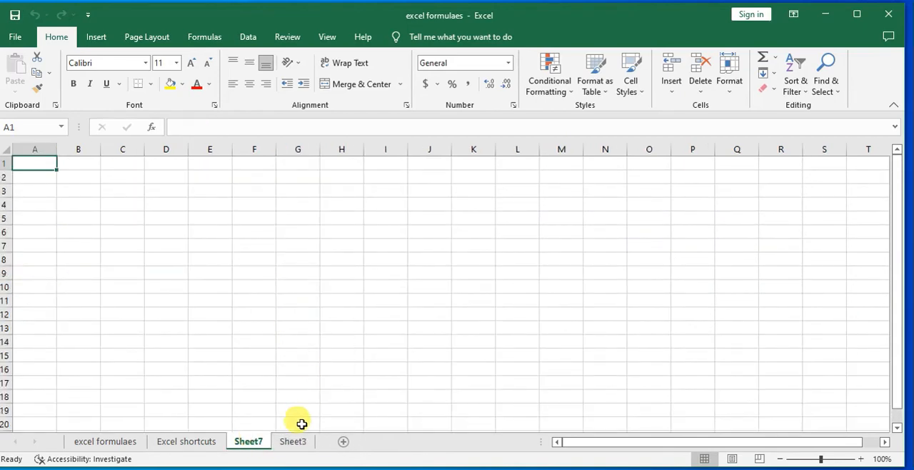
right_click(249, 443)
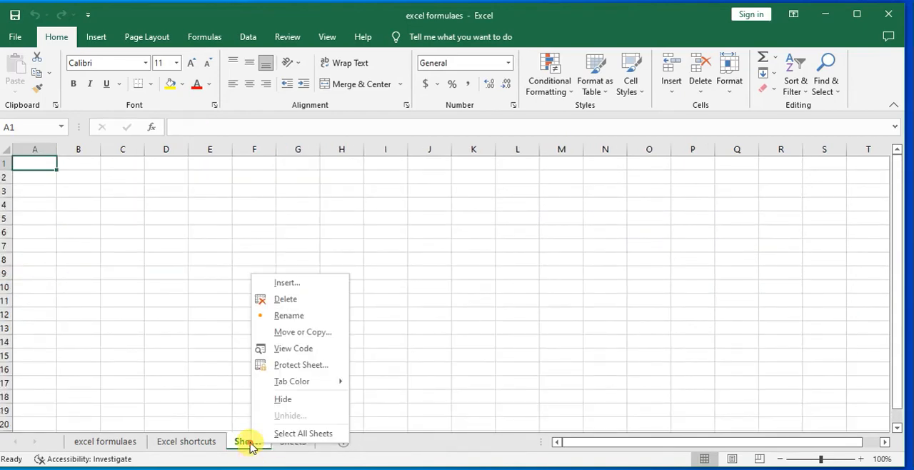
left_click(285, 299)
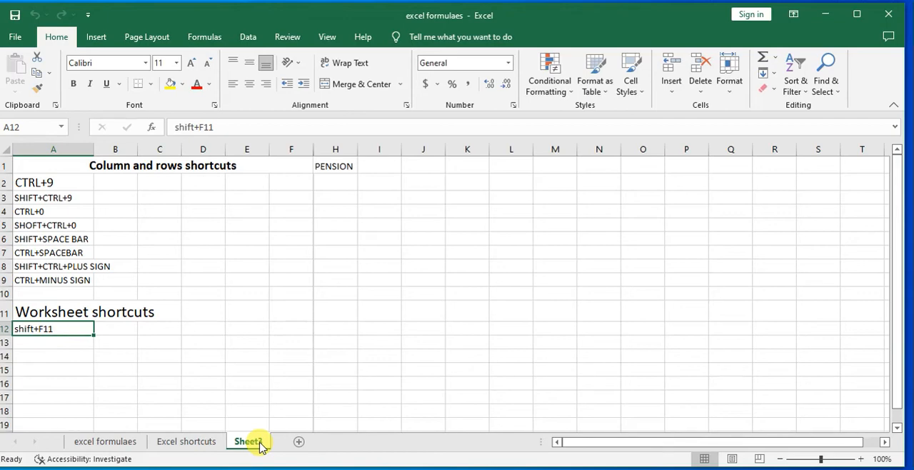
Insert five new worksheets between Excel shortcuts and Sheet3 using the worksheet shortcut
key("shift+F11")
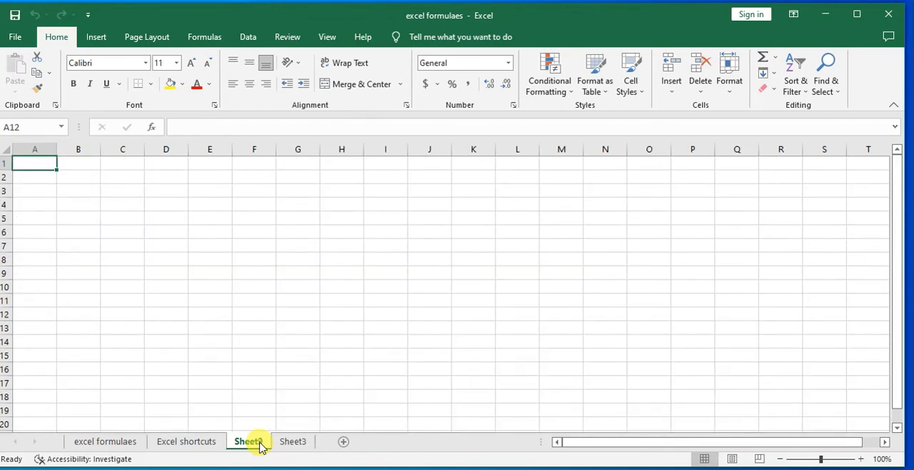
key("shift+F11")
key("shift+F11")
key("shift+F11")
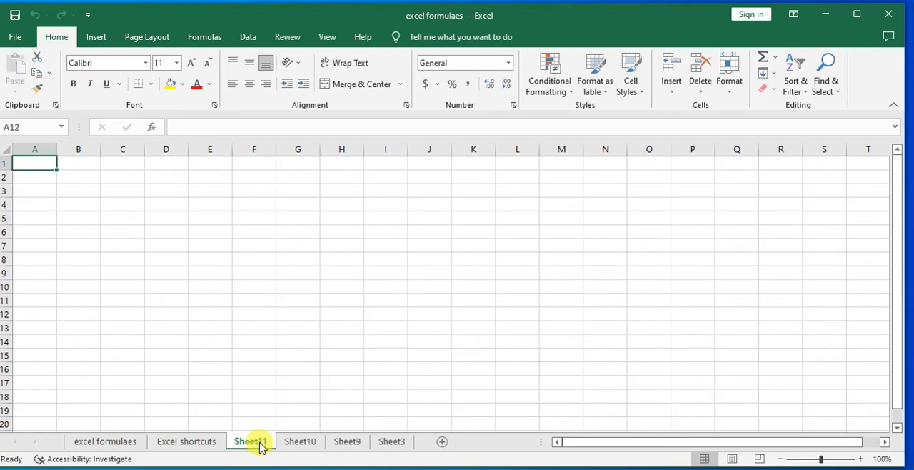
key("shift+F11")
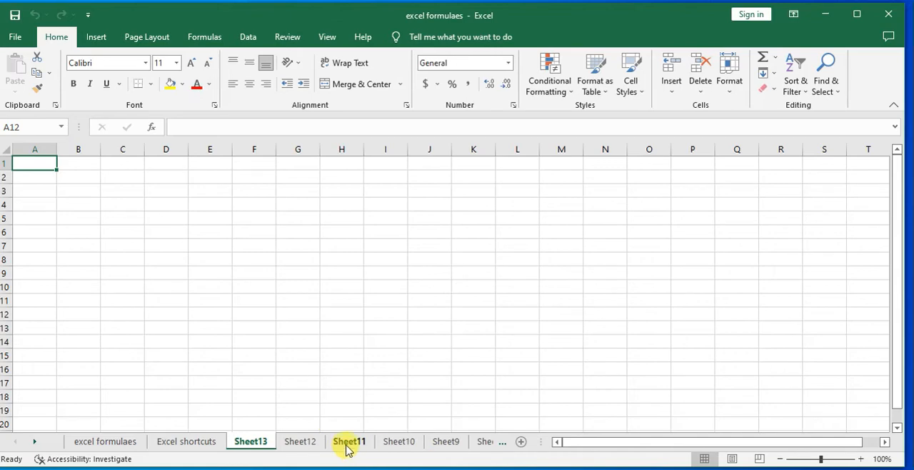
Enter "CTRL+PgDn" in cell A13 of Sheet3, below the shift+F11 entry
left_click(486, 442)
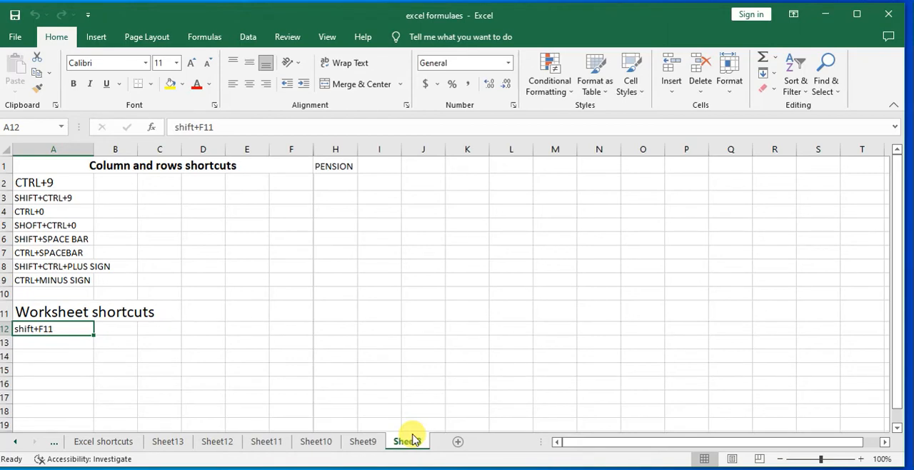
left_click(43, 345)
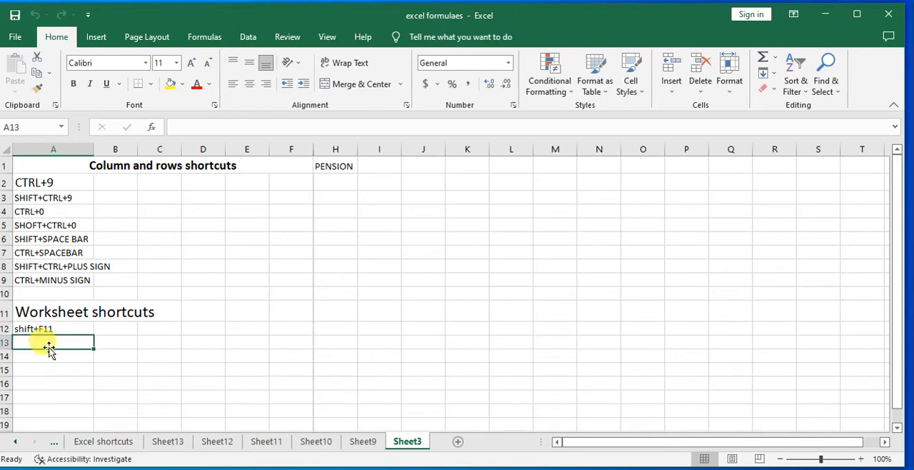
type("CTL")
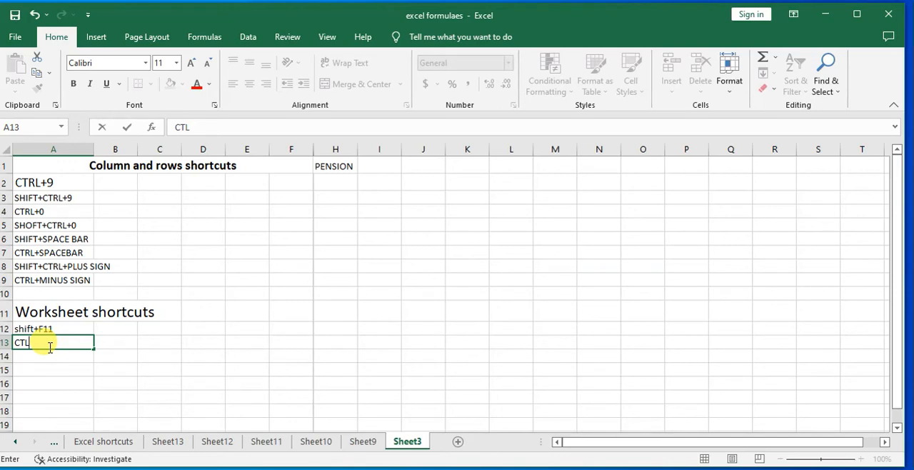
type("RL+PgDn")
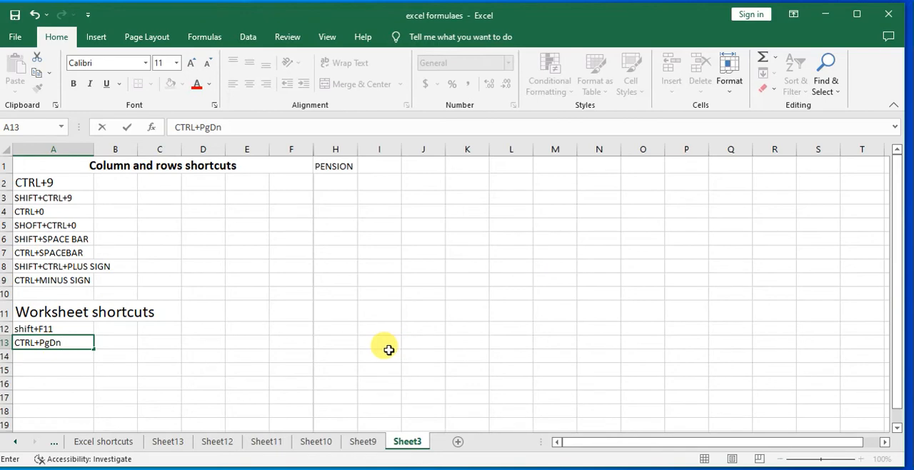
Confirm the entry in cell A13 of Sheet3 and open the excel formulaes worksheet
left_click(116, 346)
left_click(57, 344)
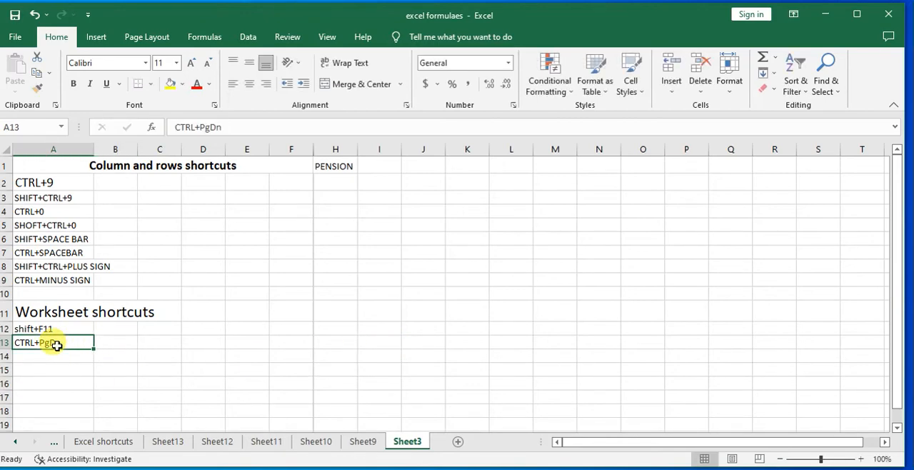
left_click(92, 441)
left_click(58, 442)
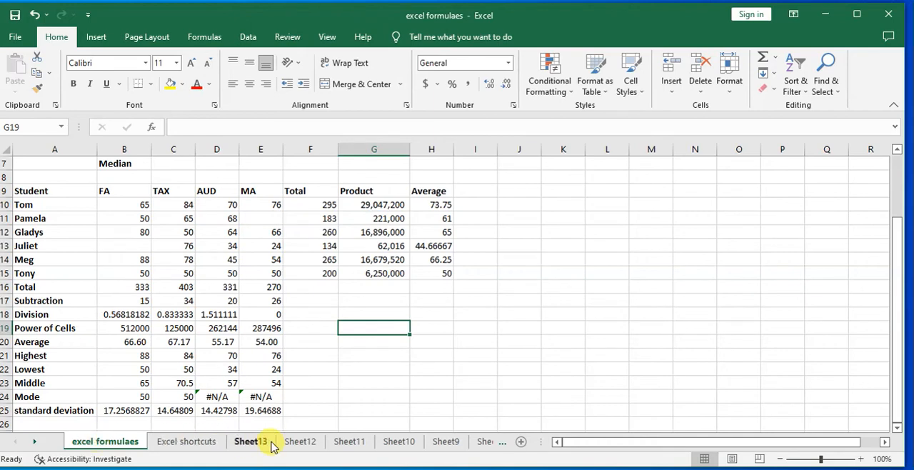
Switch among the Excel shortcuts, Sheet13 and Sheet3 worksheets, finishing on excel formulaes
left_click(180, 443)
left_click(246, 443)
left_click(118, 444)
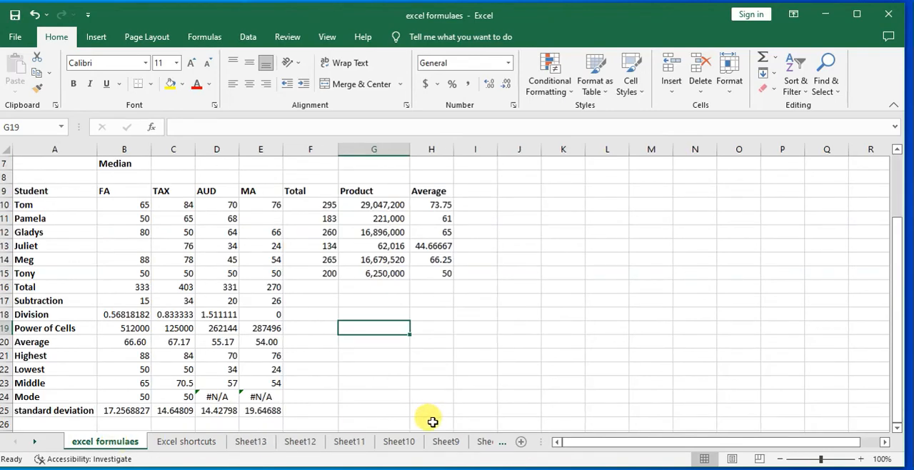
left_click(482, 441)
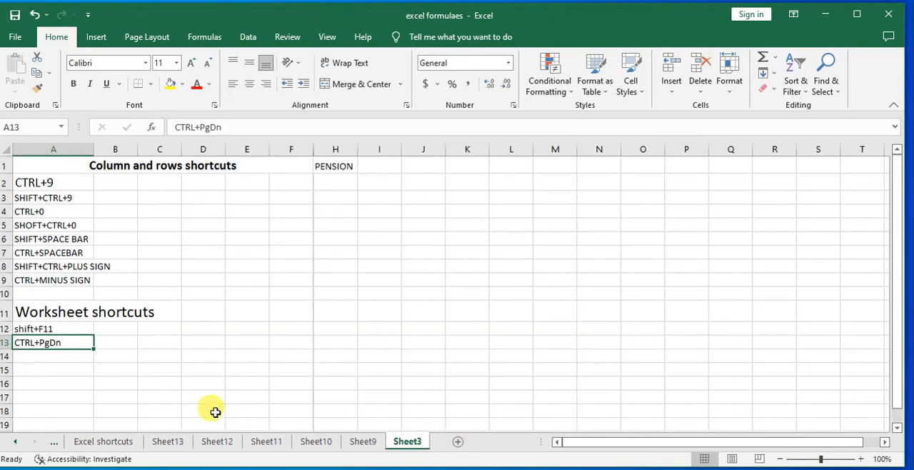
left_click(50, 442)
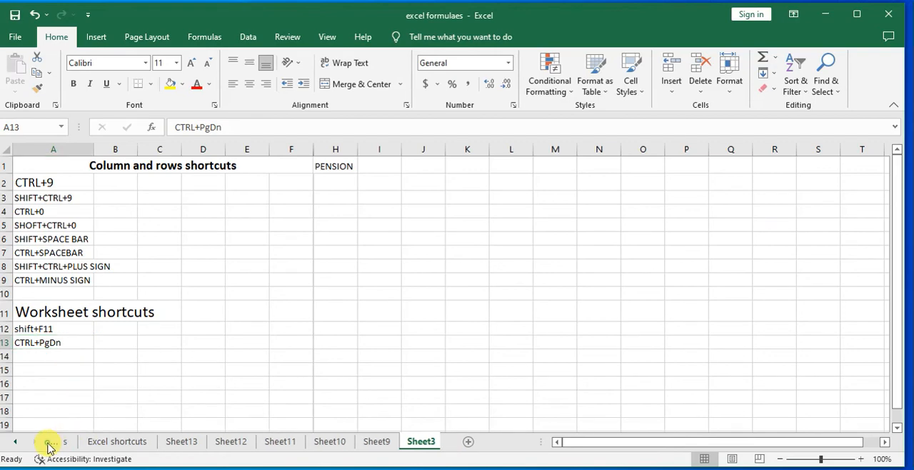
left_click(71, 441)
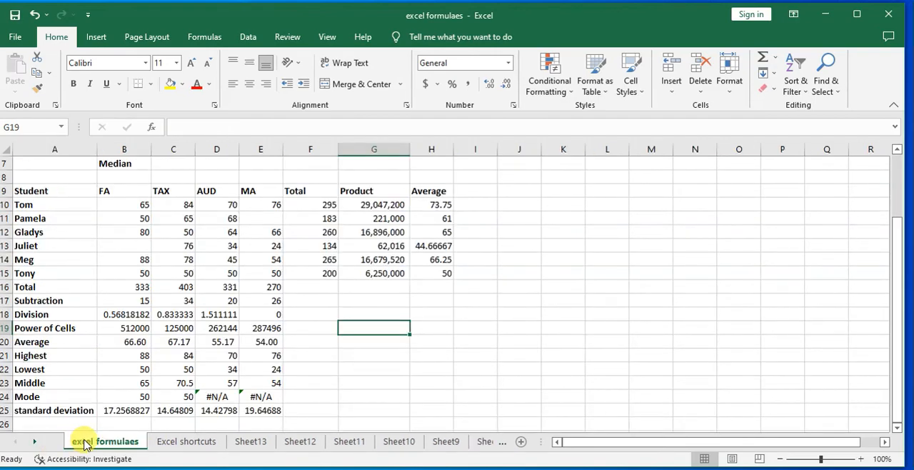
Try to move from the excel formulaes sheet to the next worksheet, starting at cell E20
mouse_move(387, 469)
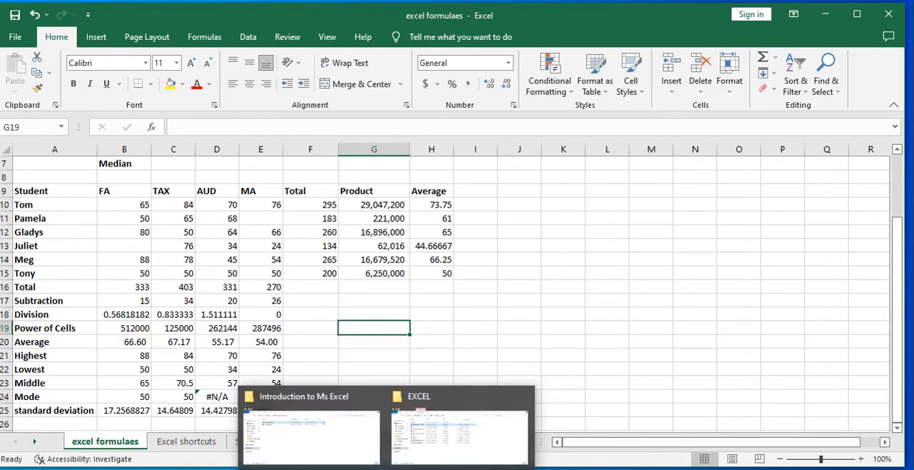
left_click(264, 342)
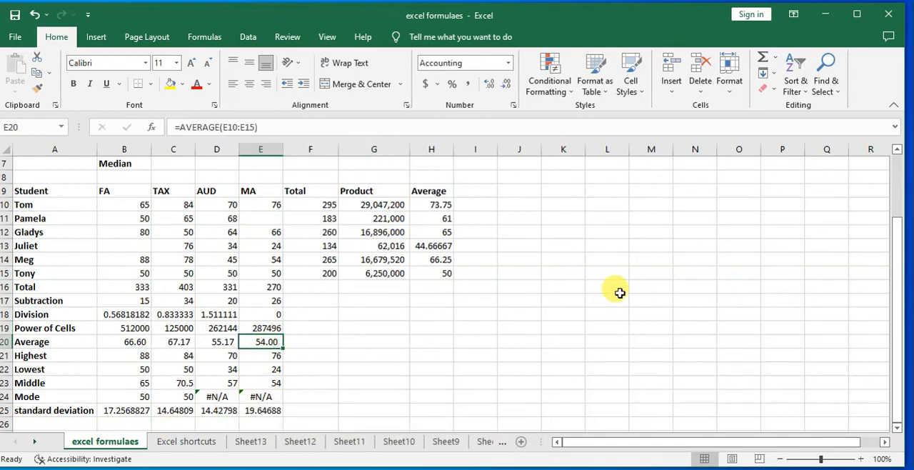
key("shift+Page_Down")
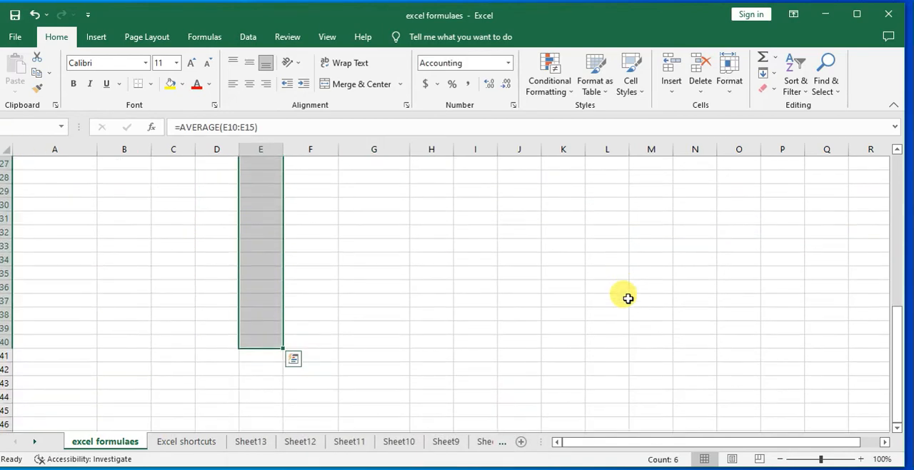
key("shift+Page_Down")
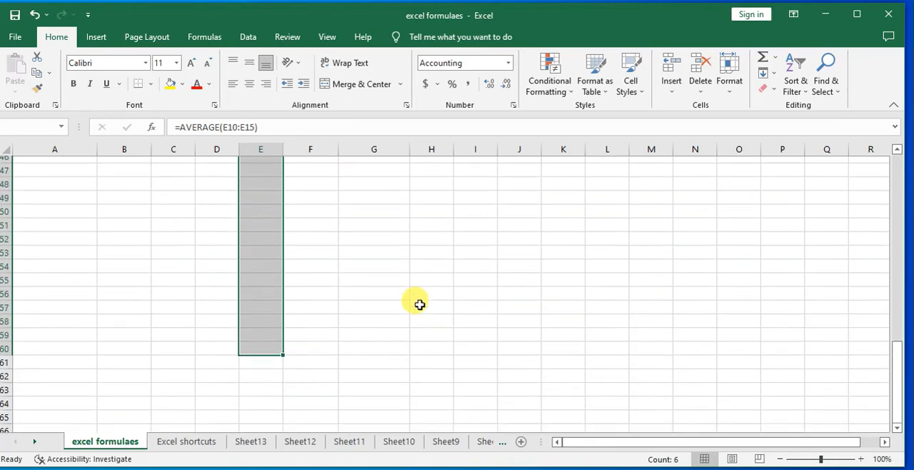
scroll(413, 303, "up", 13)
scroll(408, 303, "down", 6)
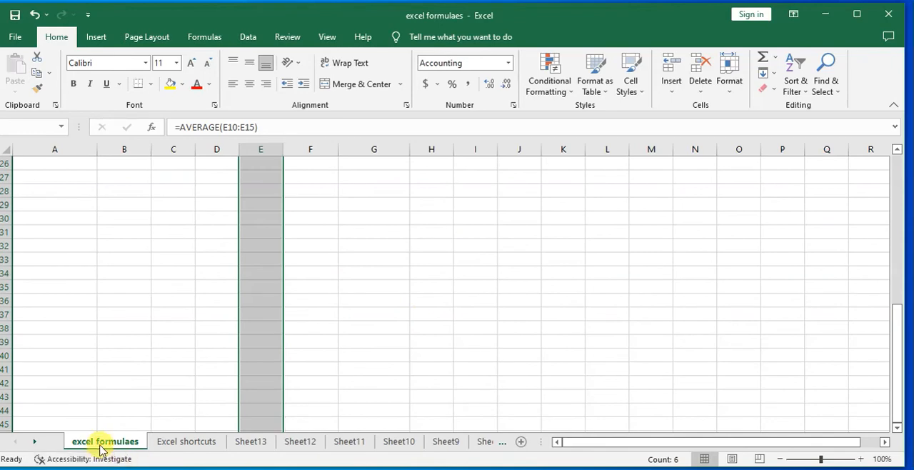
Alternate between the excel formulaes and Excel shortcuts worksheets and return to Sheet3
left_click(184, 441)
left_click(116, 438)
left_click(183, 440)
left_click(122, 440)
left_click(185, 442)
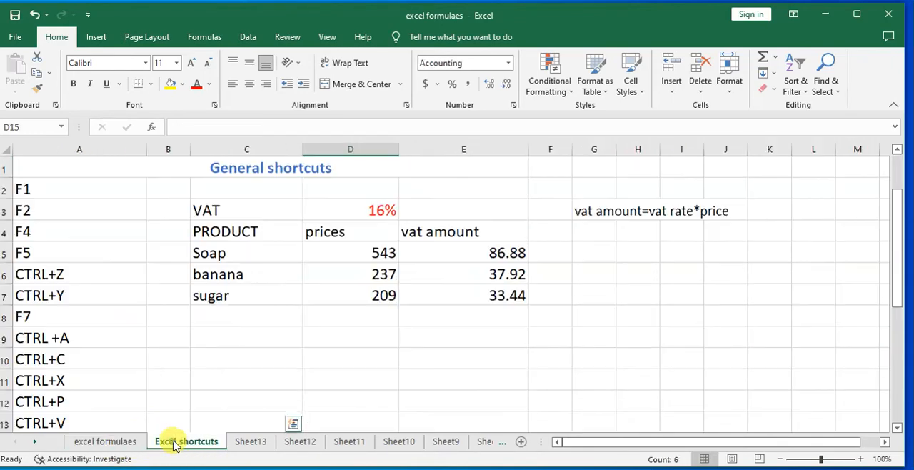
left_click(486, 443)
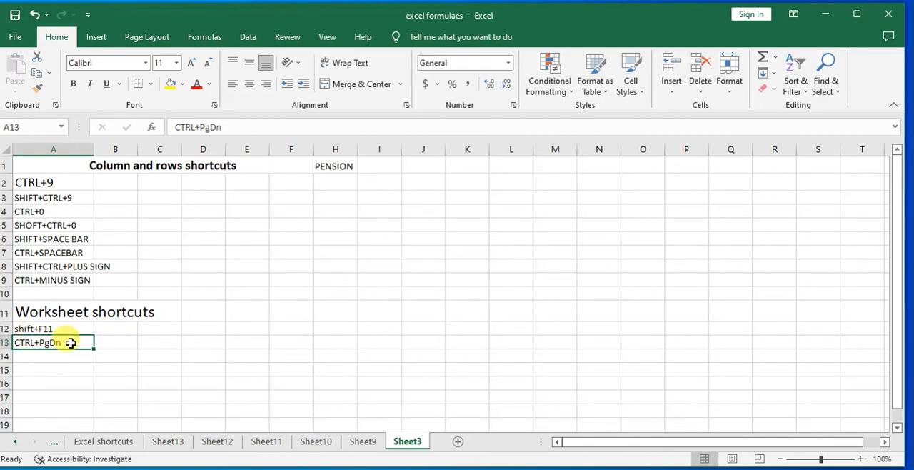
Step one worksheet at a time from excel formulaes to Sheet3 using the shortcut listed in A13
left_click(54, 442)
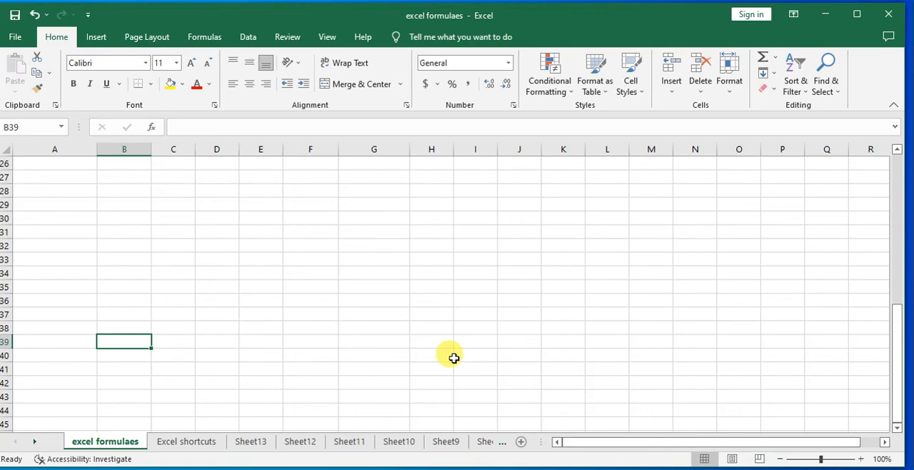
key("ctrl+Page_Down")
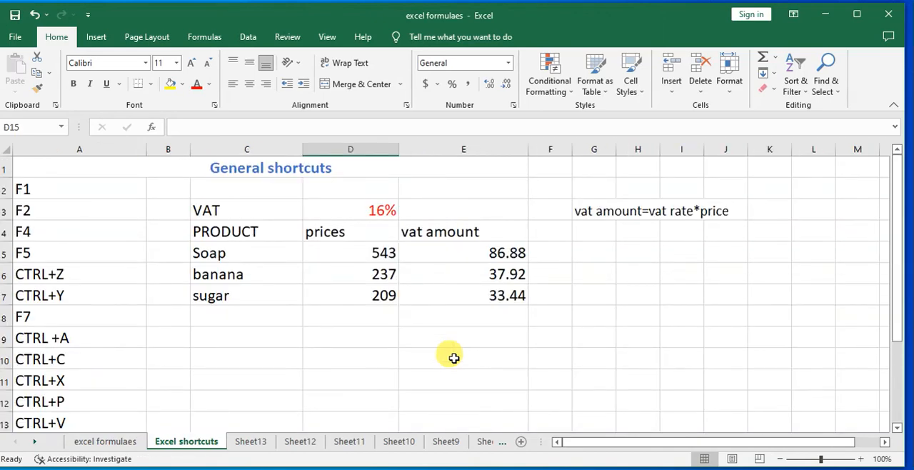
key("ctrl+Page_Down")
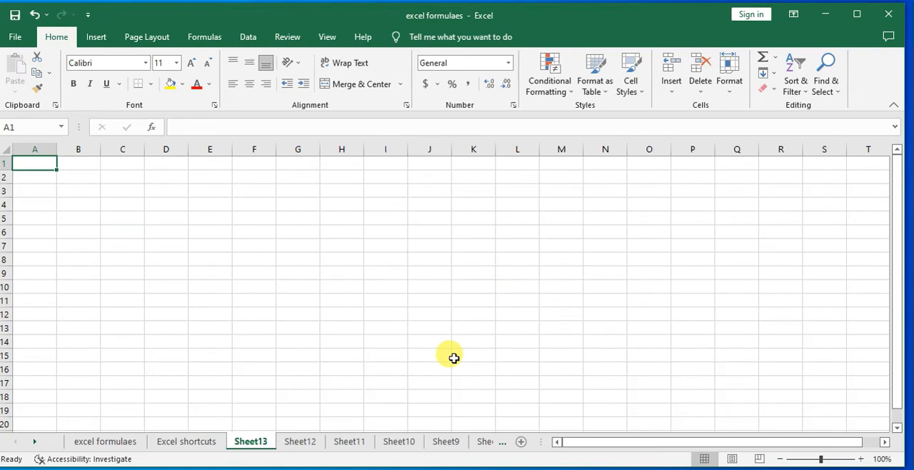
key("ctrl+Page_Down")
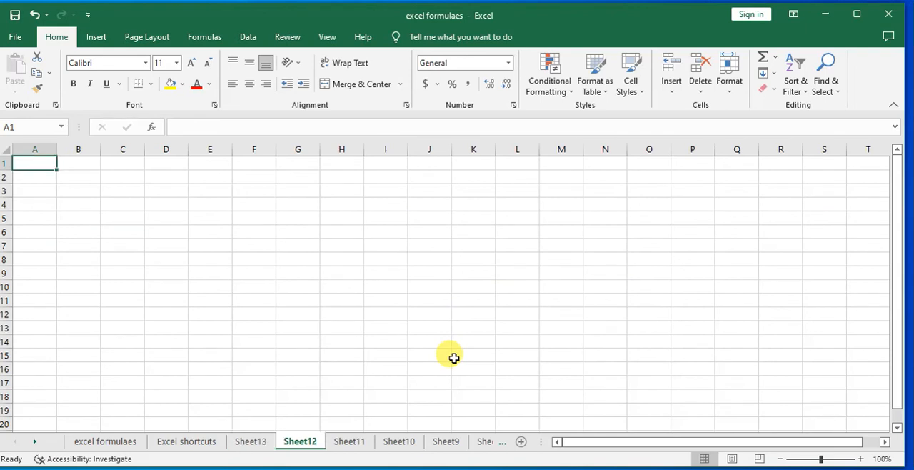
key("ctrl+Page_Down")
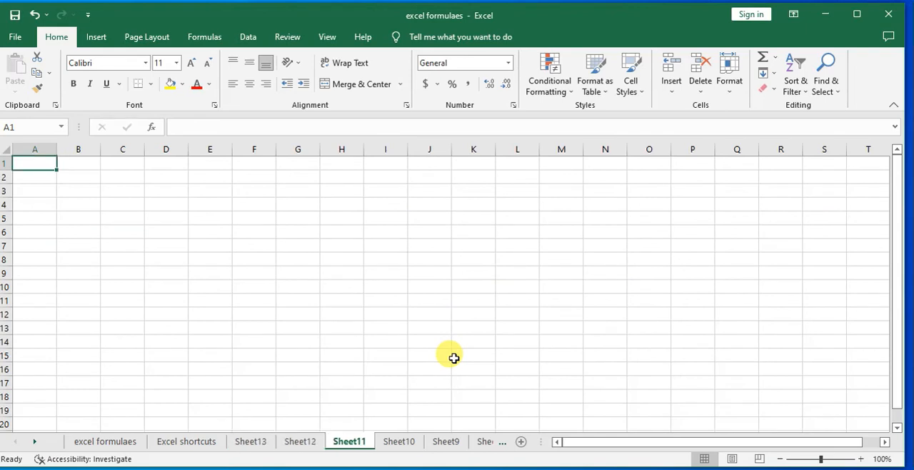
key("ctrl+Page_Down")
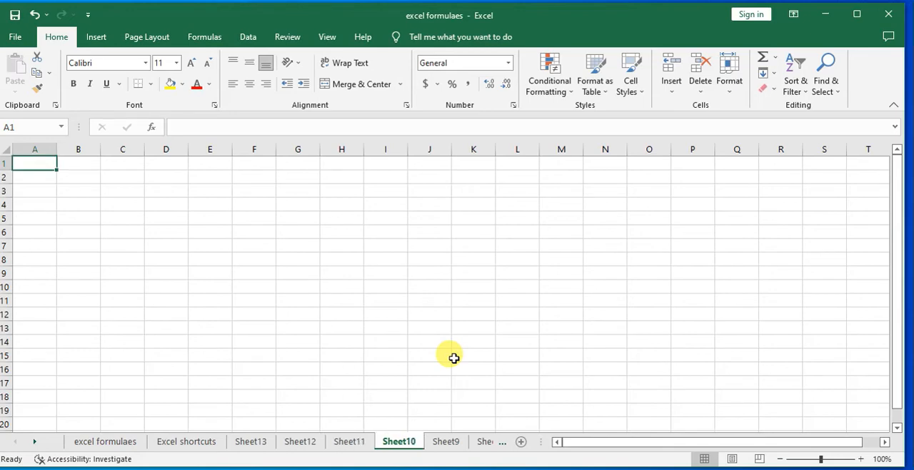
key("ctrl+Page_Down")
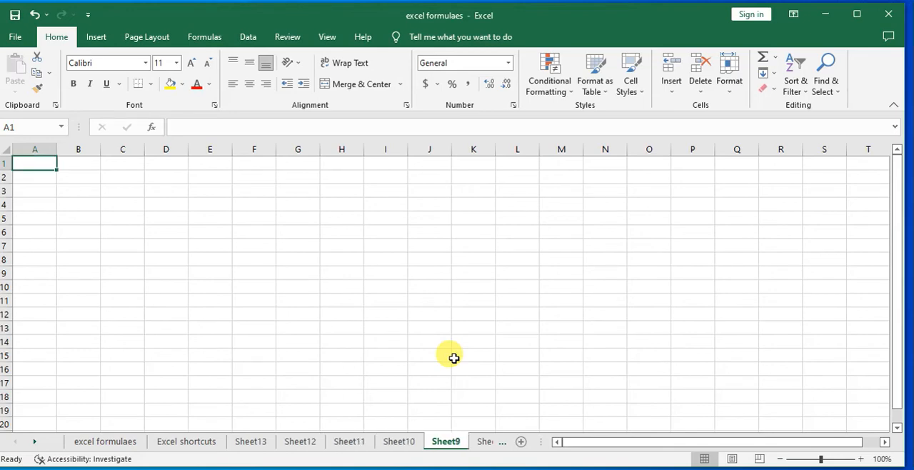
key("ctrl+Page_Down")
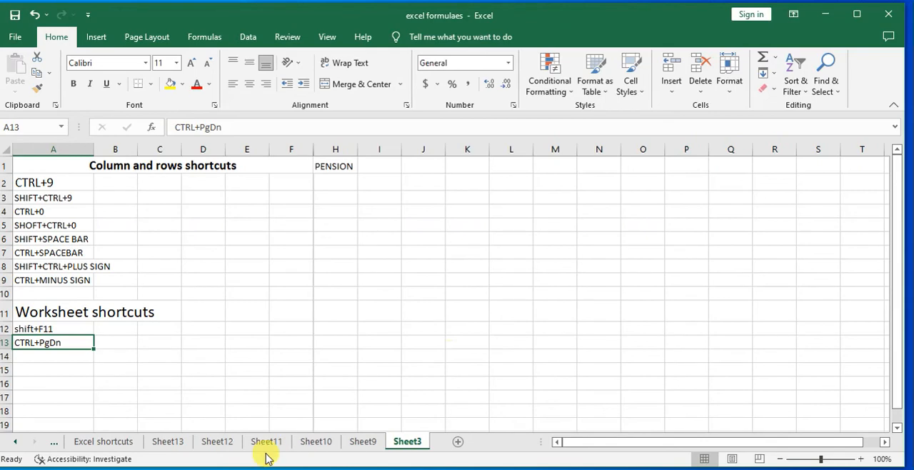
Delete the worksheets Sheet9 and Sheet10
left_click(363, 441)
right_click(365, 443)
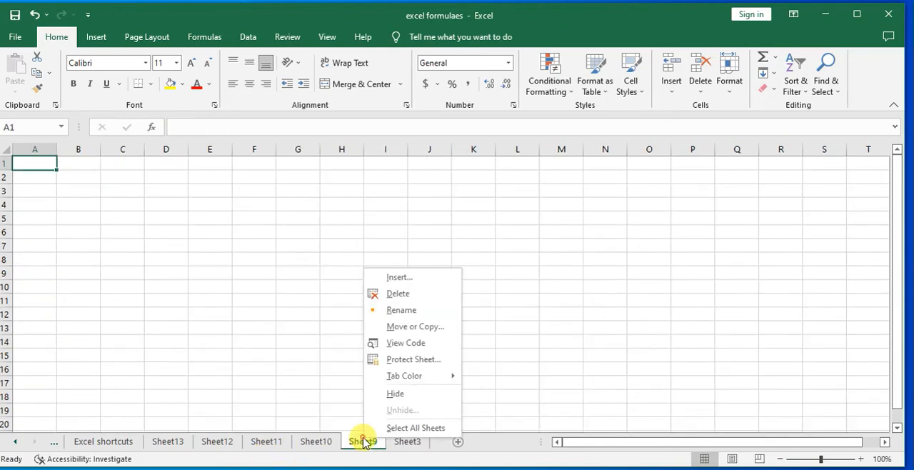
left_click(400, 294)
left_click(320, 443)
right_click(320, 442)
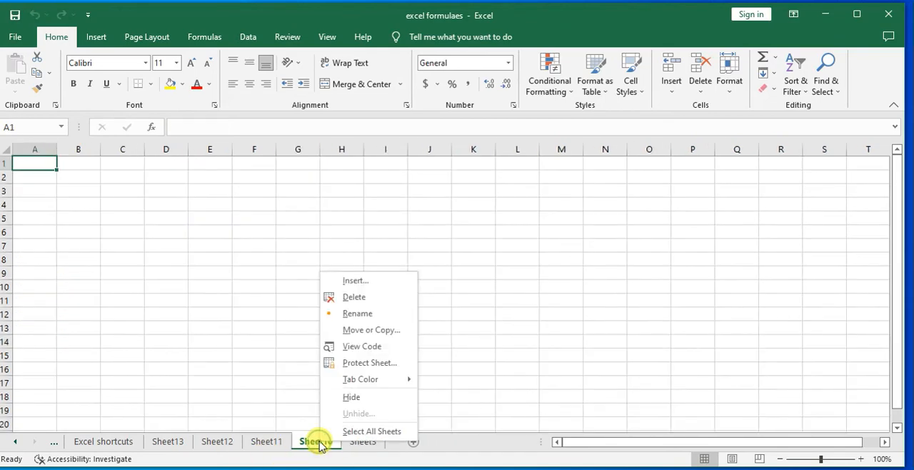
left_click(360, 297)
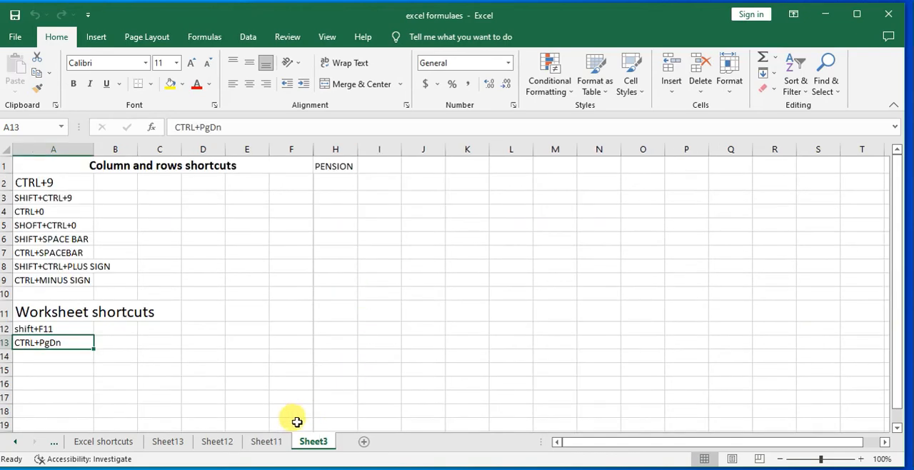
Delete the worksheets Sheet11, Sheet12 and Sheet13
left_click(265, 442)
right_click(270, 443)
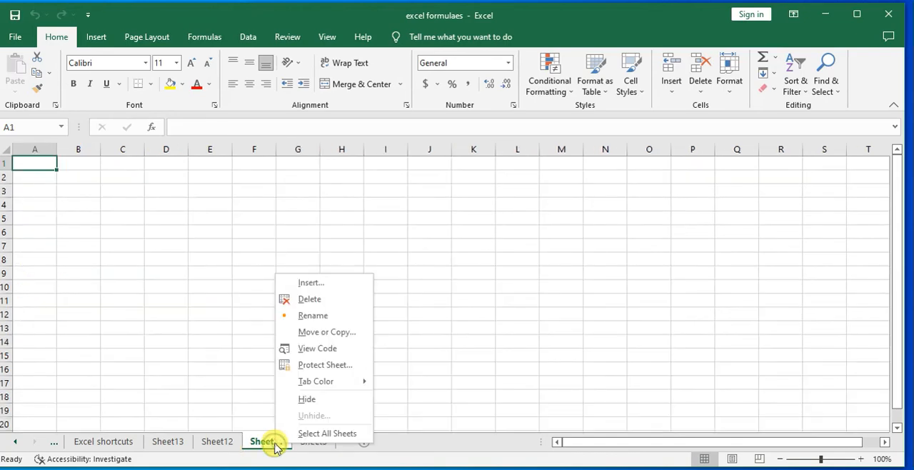
left_click(315, 299)
right_click(215, 441)
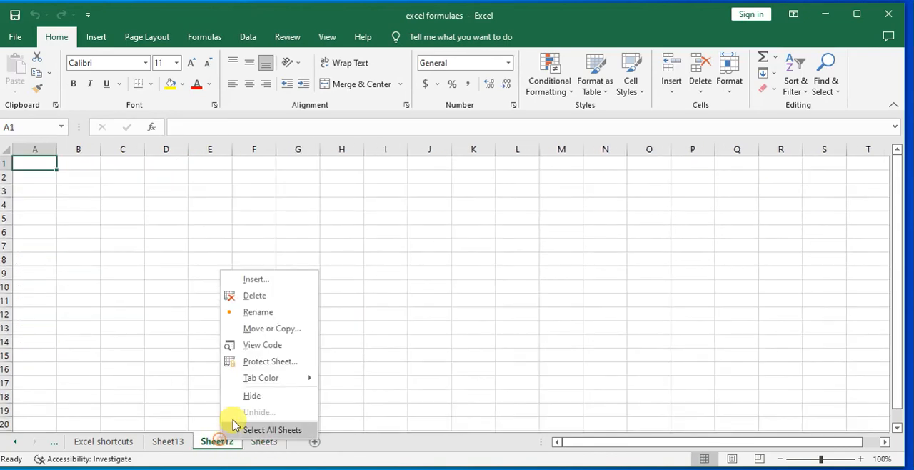
left_click(243, 295)
left_click(171, 443)
right_click(177, 449)
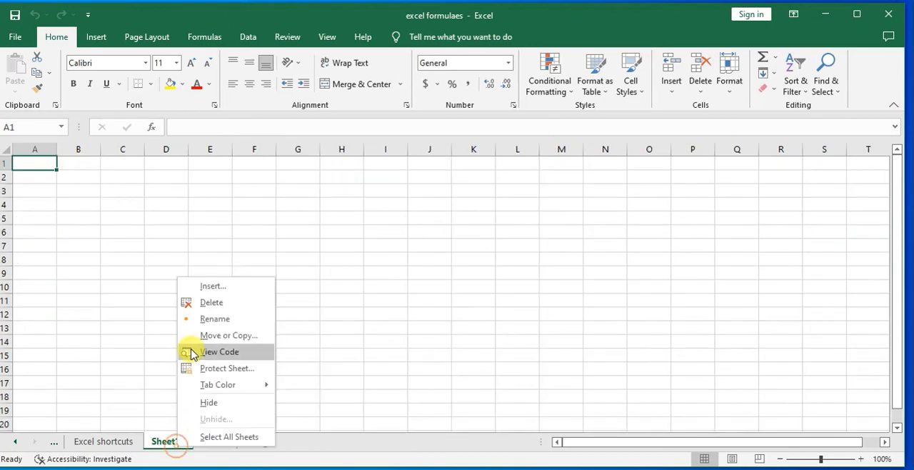
left_click(215, 300)
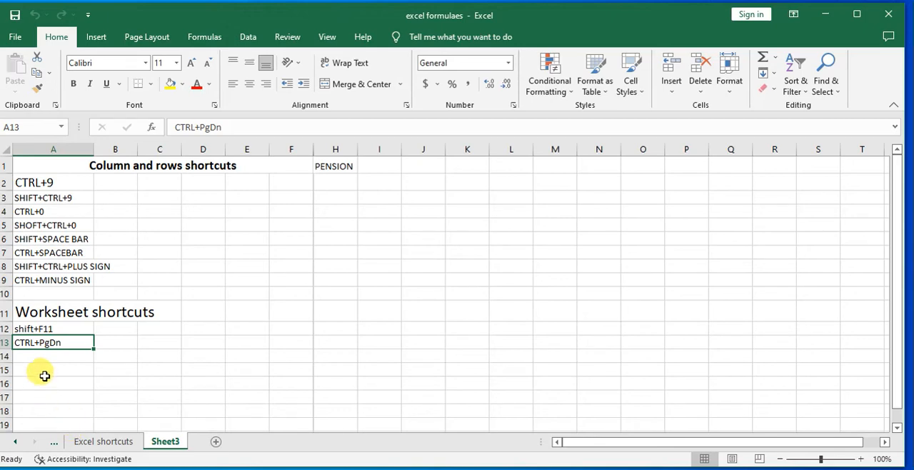
Copy the entry in A13 of Sheet3 to A14 and change the copy to "CTRL+PgUp"
left_click(47, 355)
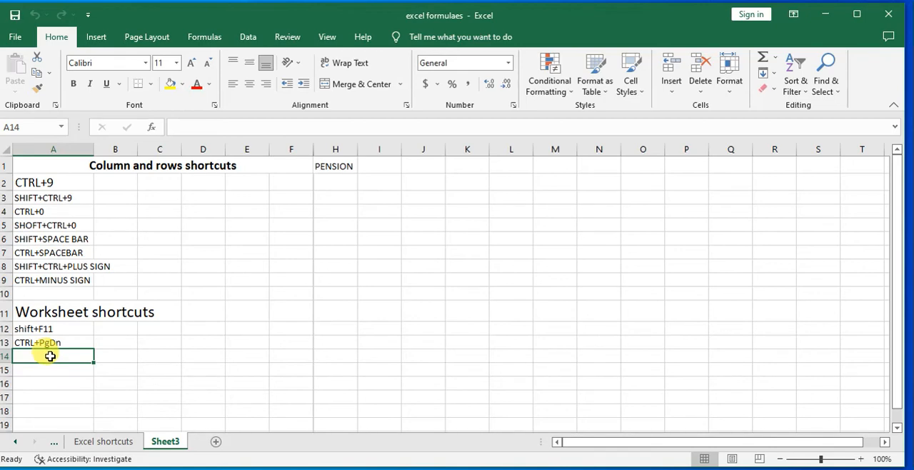
left_click(76, 342)
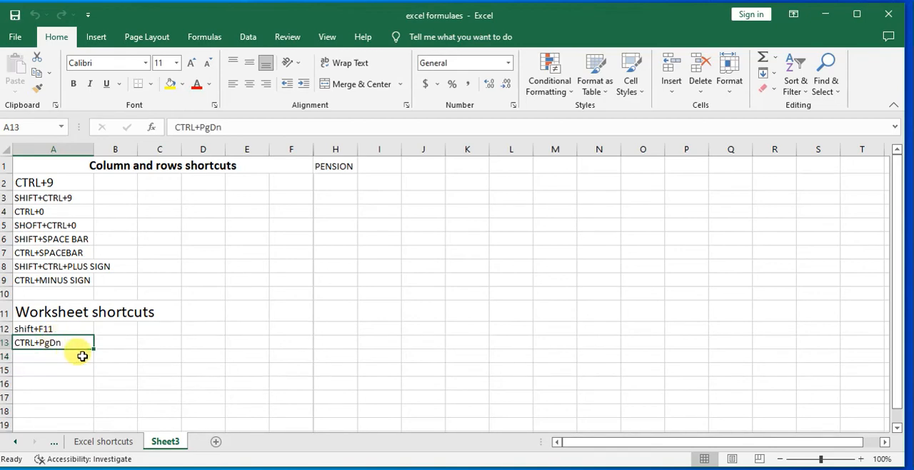
key("ctrl+c")
left_click(67, 357)
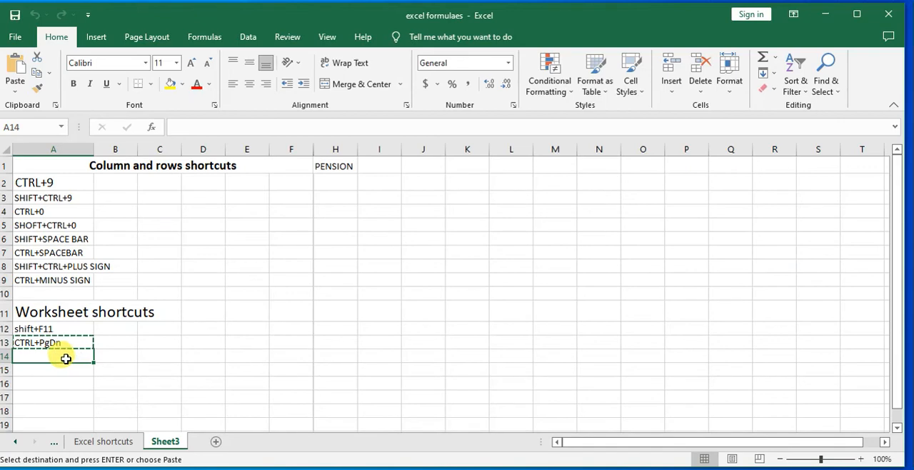
key("ctrl+v")
double_click(72, 356)
key("BackSpace")
key("BackSpace")
type("U")
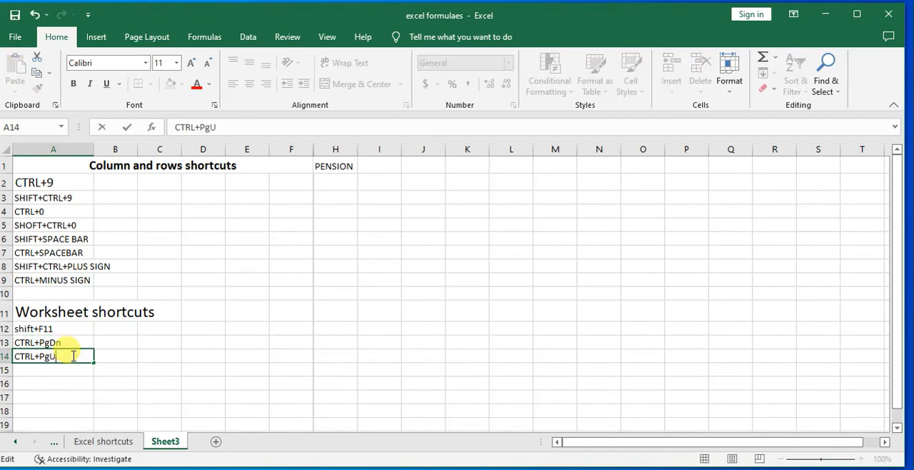
type("p")
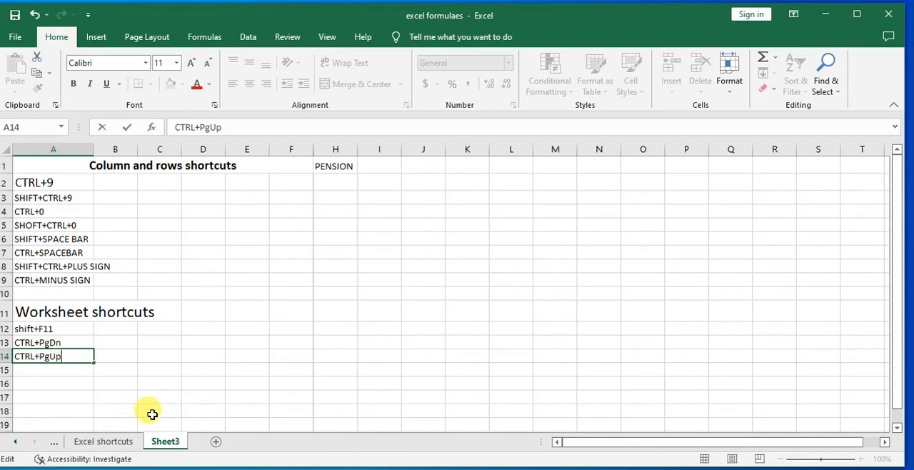
left_click(75, 345)
left_click(68, 356)
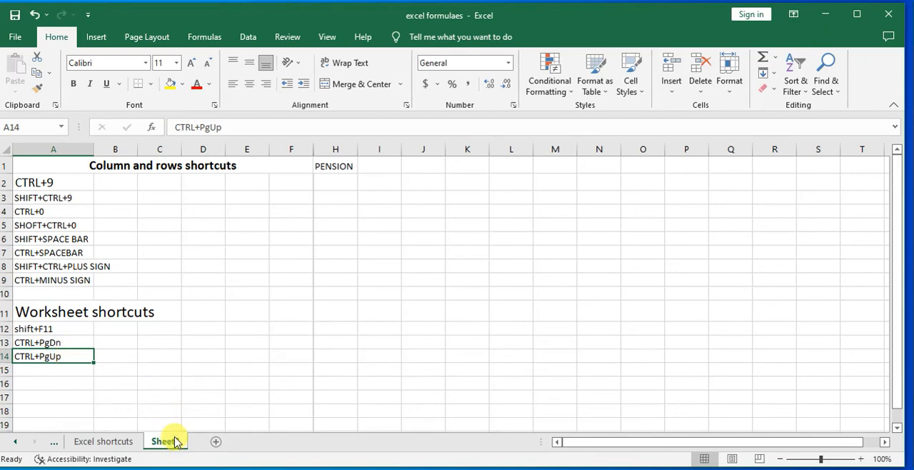
Step one worksheet at a time from Sheet3 back to excel formulaes and forward again, twice, using the shortcuts in A14 and A13
key("ctrl+Page_Up")
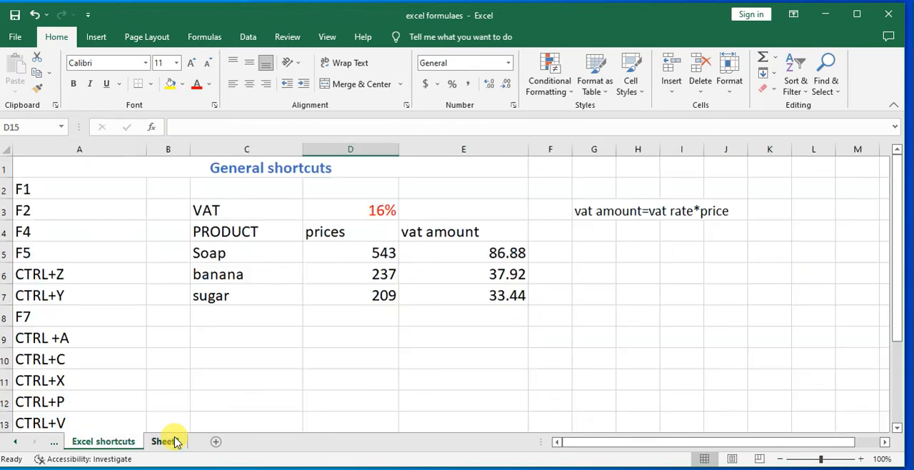
key("ctrl+Page_Up")
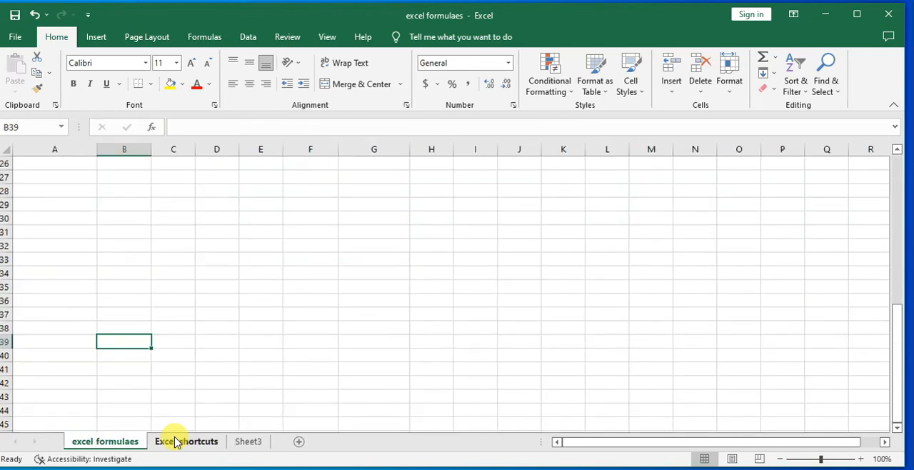
key("ctrl+Page_Down")
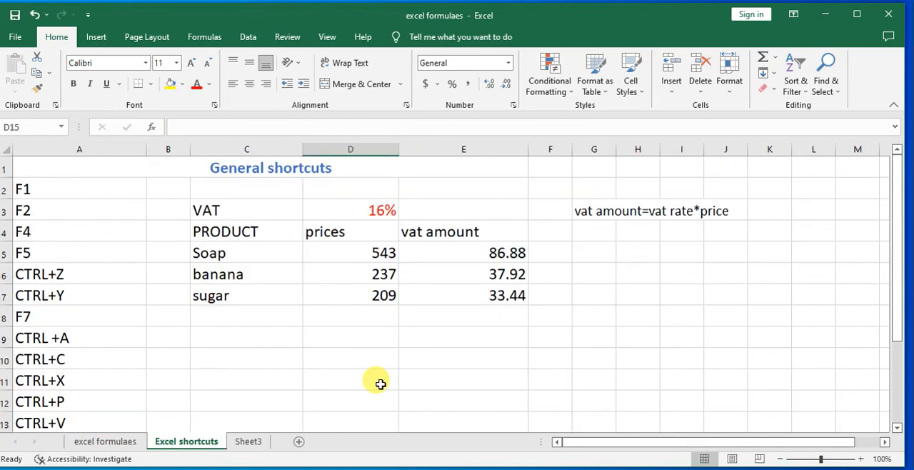
key("ctrl+Page_Down")
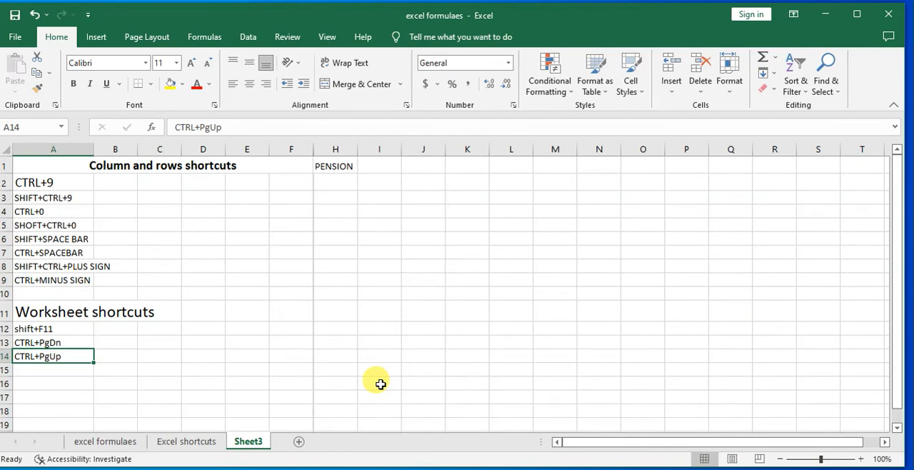
key("ctrl+Page_Up")
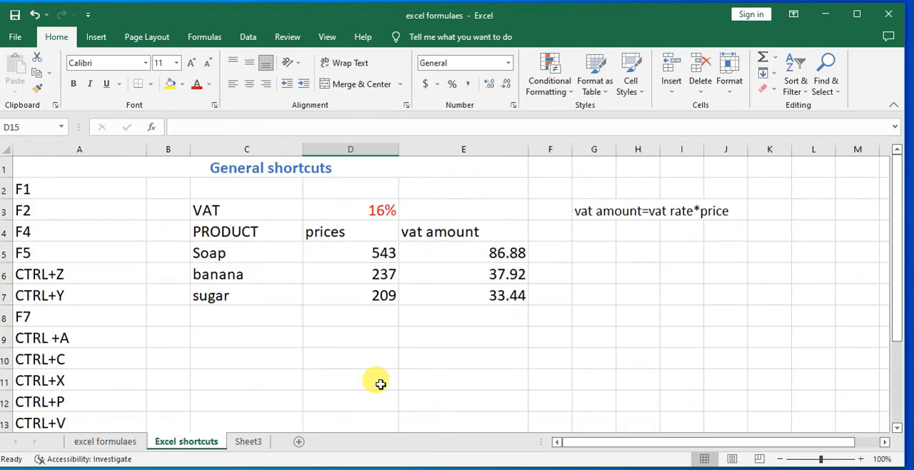
key("ctrl+Page_Up")
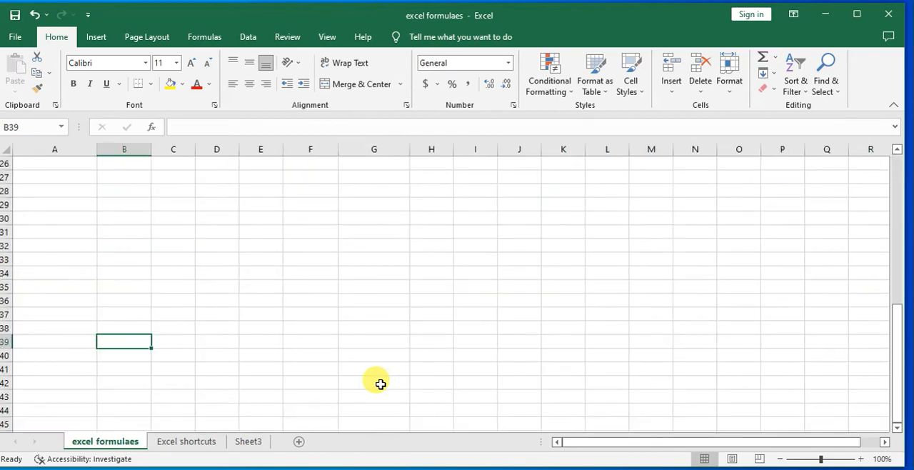
key("ctrl+Page_Down")
key("ctrl+Page_Down")
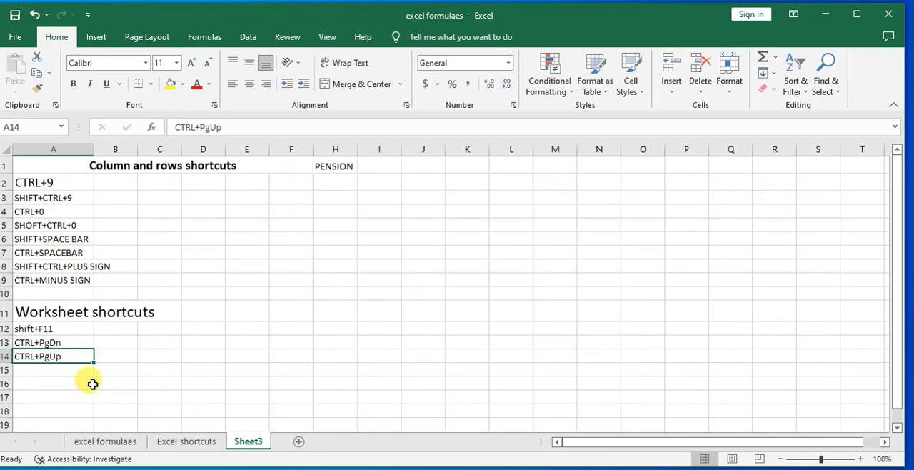
Enter "Alt+O,HR" in A15 of Sheet3 under the worksheet shortcuts
left_click(44, 371)
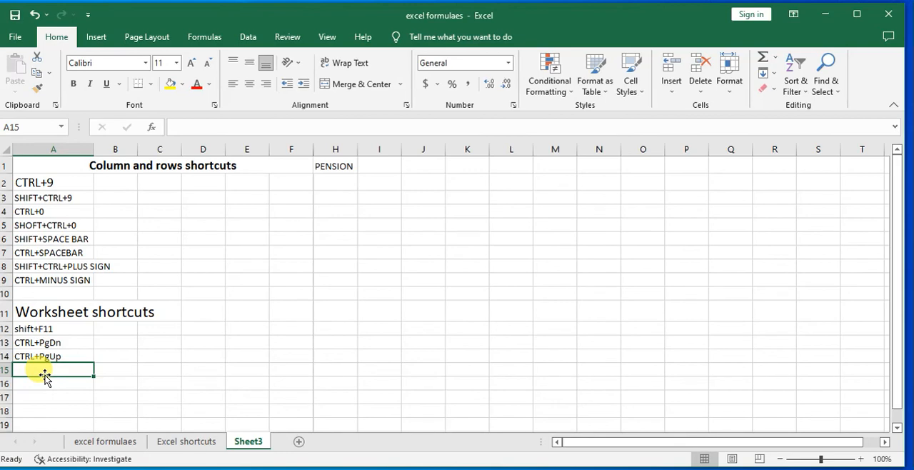
type("alt")
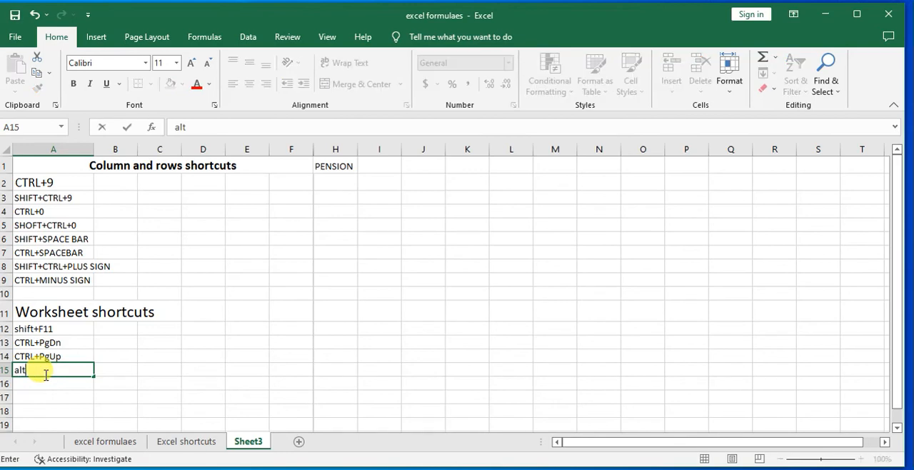
key("BackSpace")
key("BackSpace")
key("BackSpace")
type("Alt+O,HR")
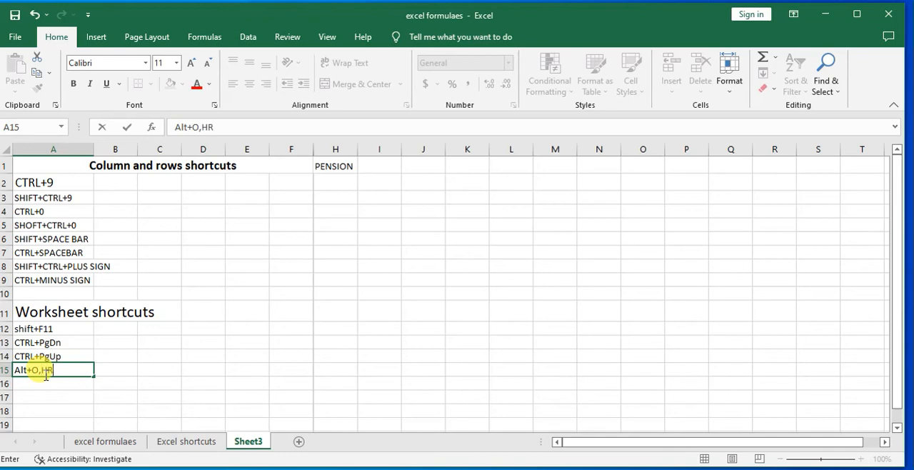
left_click(193, 384)
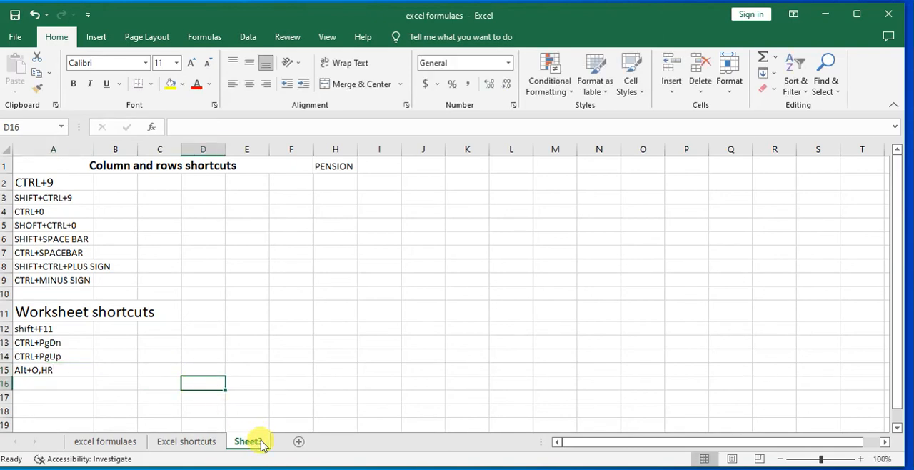
Try the access-key sequence listed in A15 on Sheet3
key("alt")
key("o")
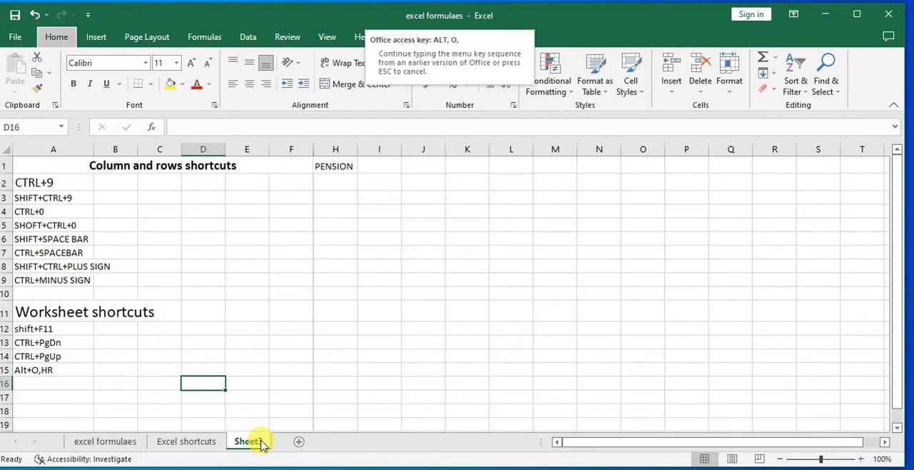
key("r")
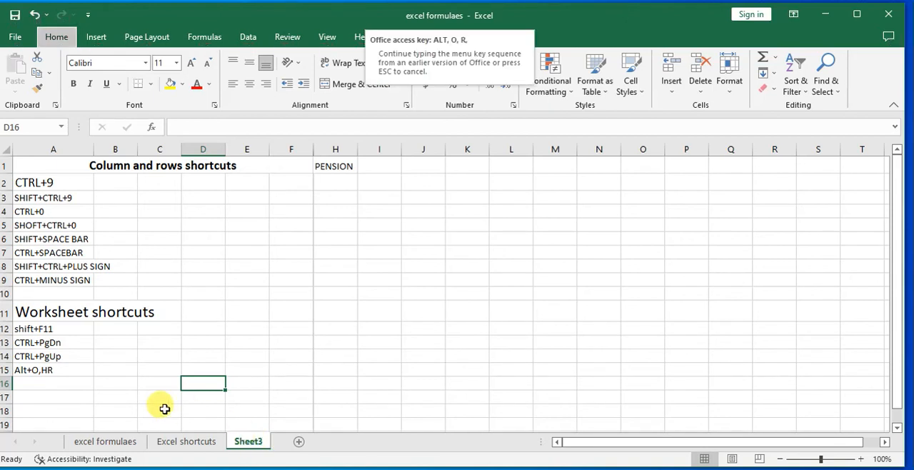
Change the entry in A15 to "Alt+O+H+R"
left_click(66, 368)
double_click(66, 370)
key("BackSpace")
key("BackSpace")
key("BackSpace")
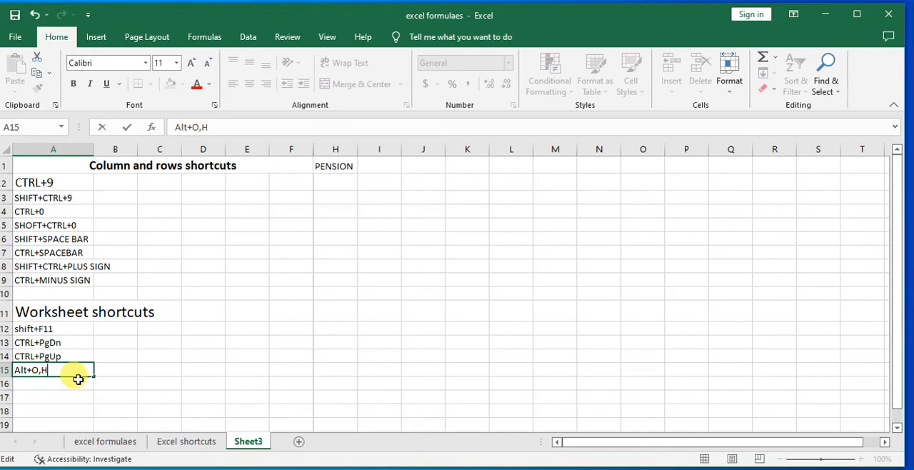
type("+H+R")
left_click(110, 397)
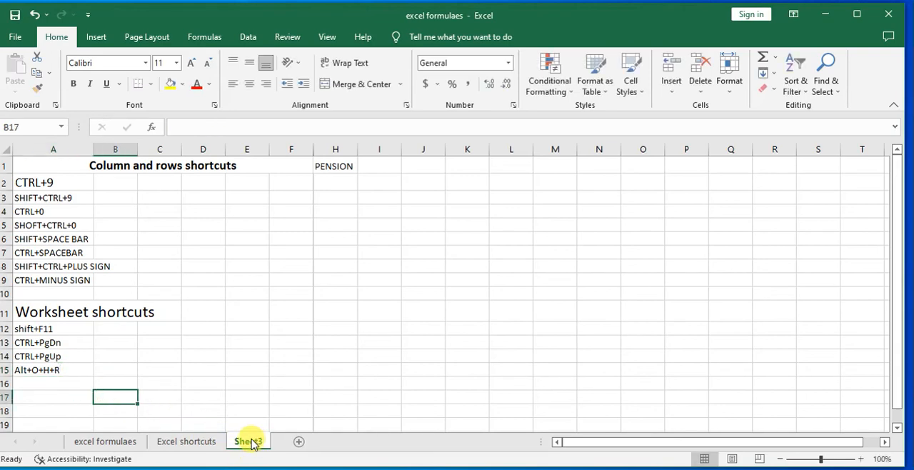
Try the access-key sequence Alt, O, R on Sheet3 again
key("alt")
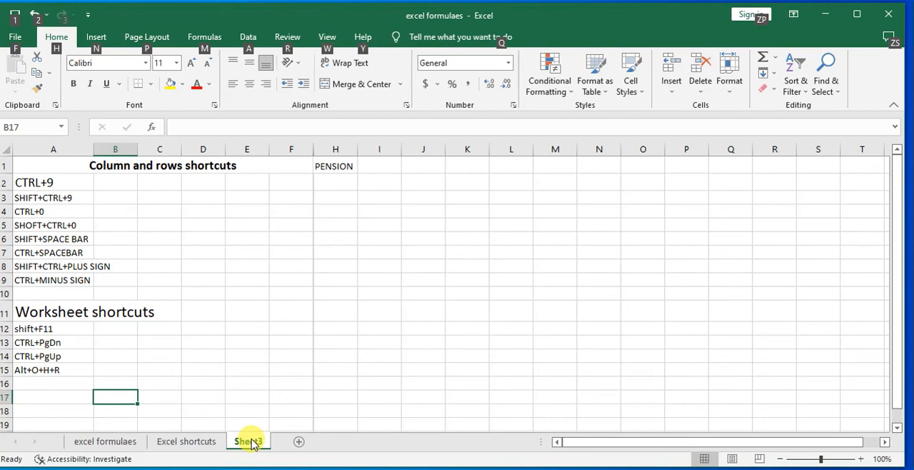
key("o")
key("r")
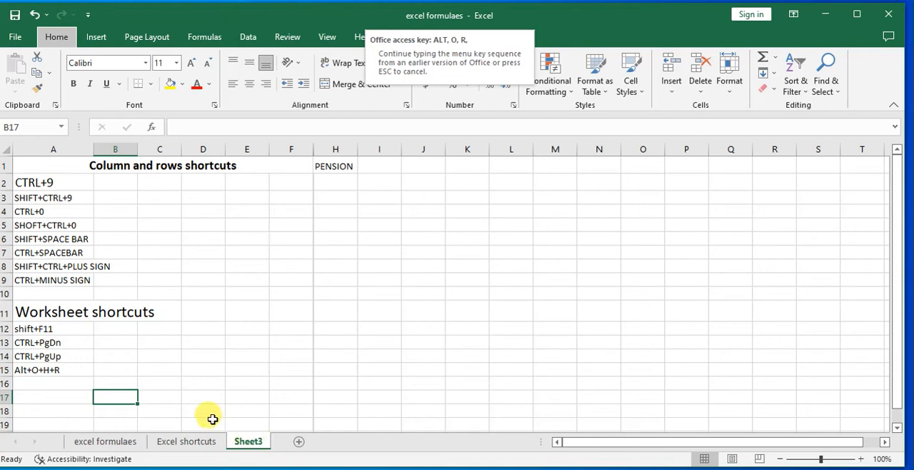
Clear the shortcut entry from A15
left_click(44, 369)
key("BackSpace")
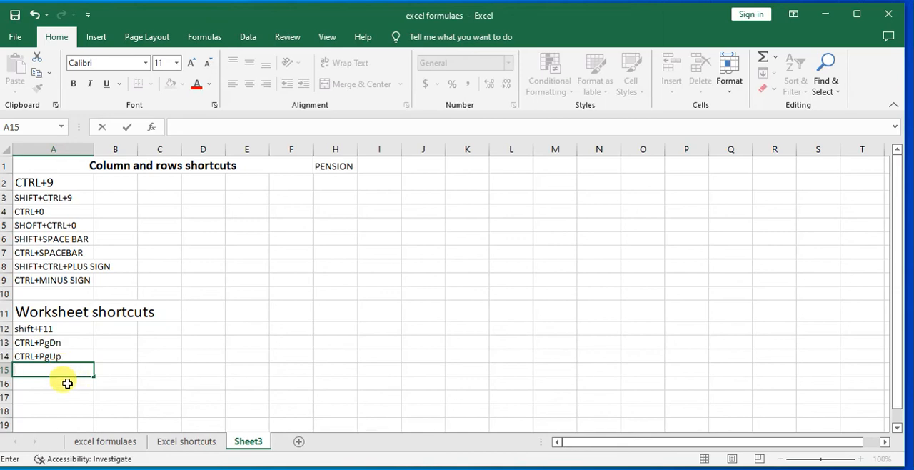
left_click(303, 351)
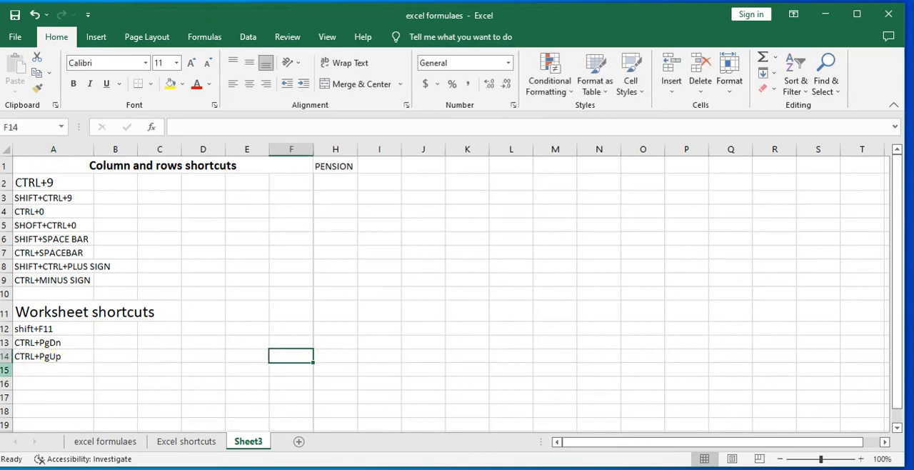
Enter "CTRL+RIGHT ARROW KEY" in A15 and use that shortcut to jump from E15 to the last column of the row
left_click(57, 370)
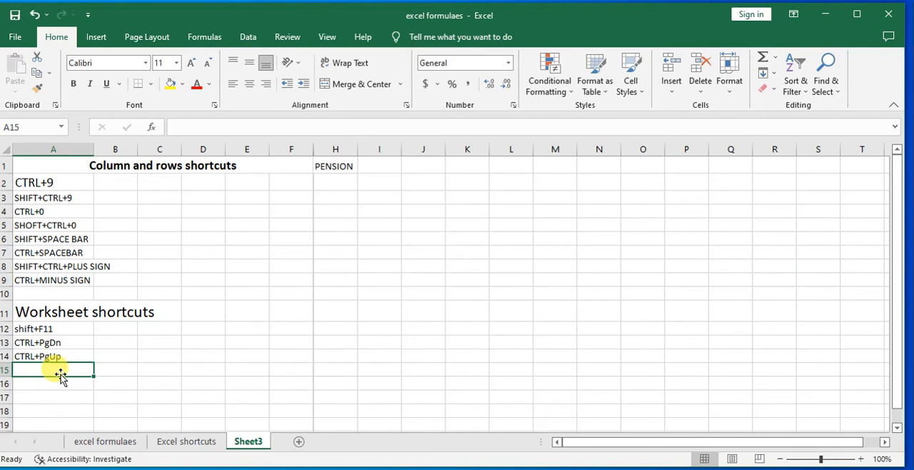
type("CTRL")
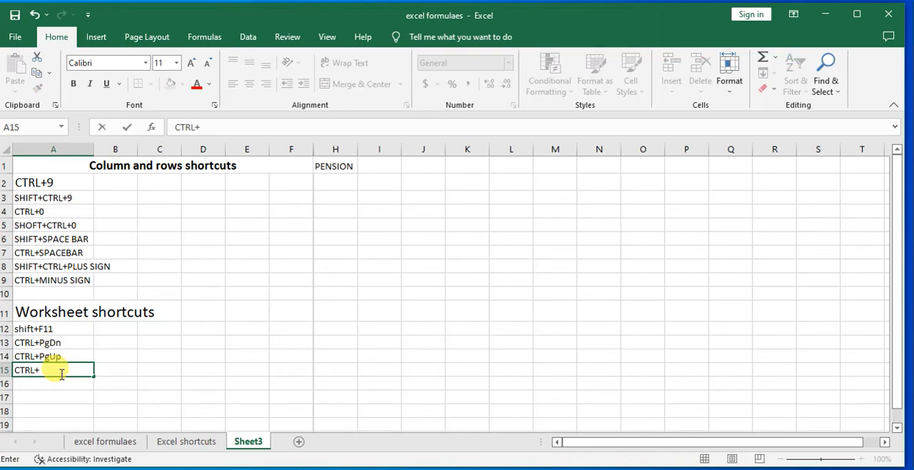
type("+RIGHT ARRO")
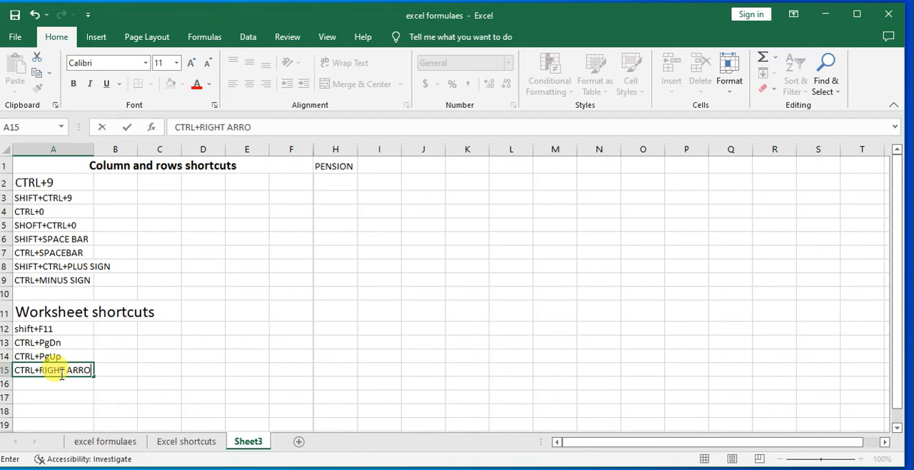
type("W KEY")
left_click(236, 372)
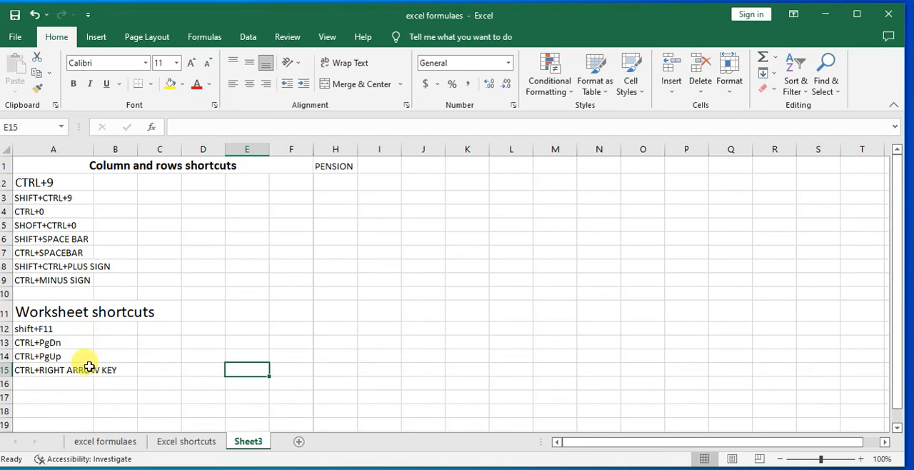
key("ctrl+Right")
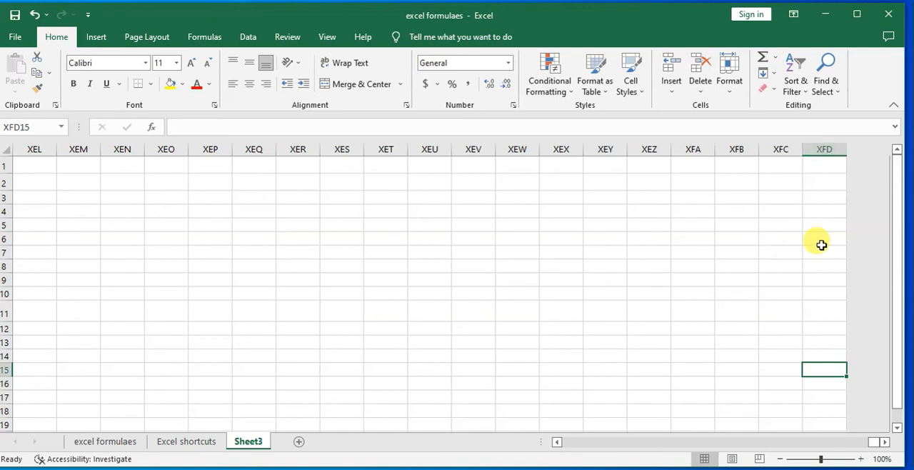
Return to A15, copy its entry to A16 and change the copy to "CTRL+LEFT ARROW KEY"
key("ctrl+Left")
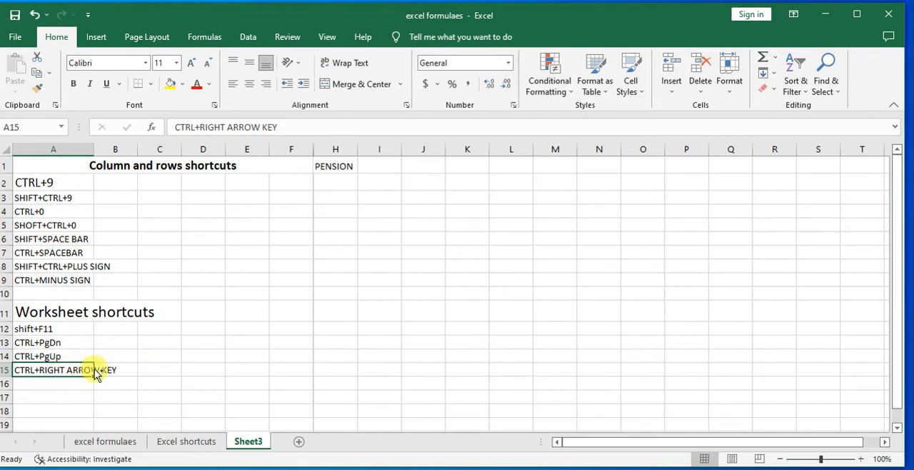
key("ctrl+c")
left_click(66, 383)
key("ctrl+v")
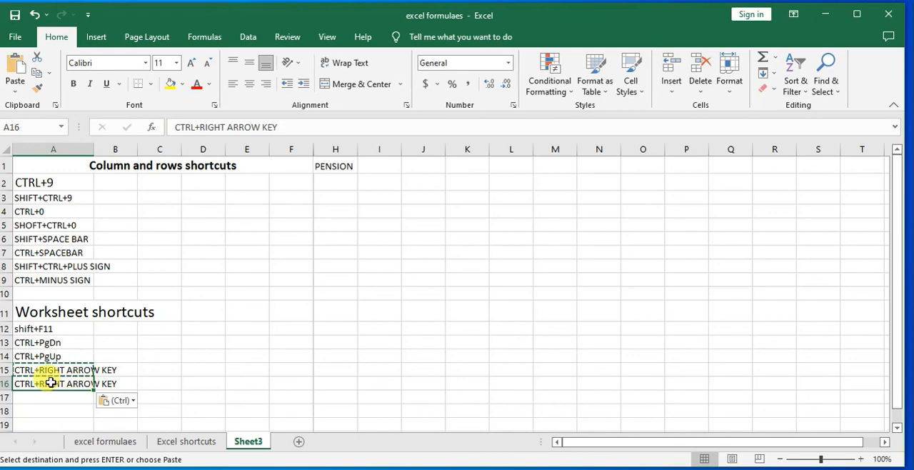
double_click(46, 383)
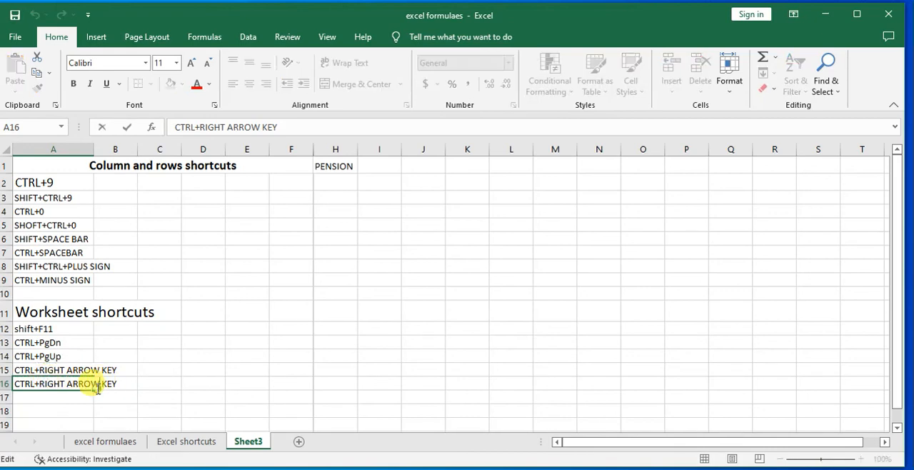
key("BackSpace")
key("BackSpace")
key("BackSpace")
key("BackSpace")
key("BackSpace")
type("LEFT")
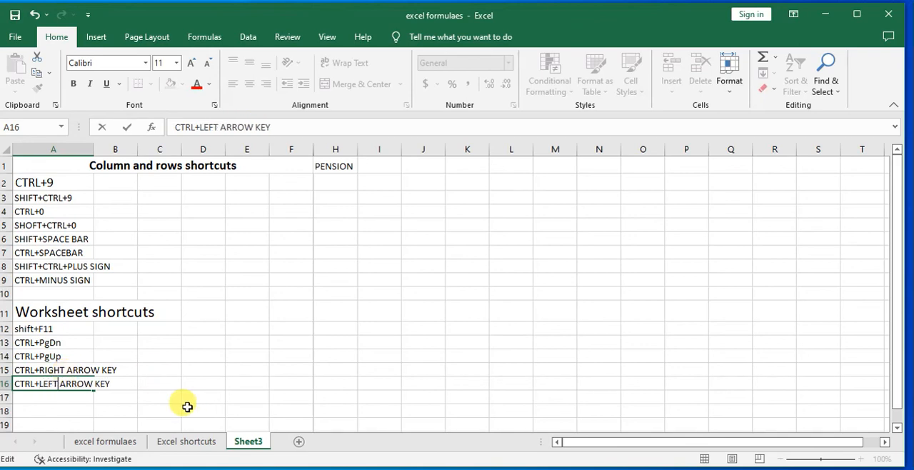
Jump from C15 to the last column of row 15 and back to column A, then repeat the round trip from A15
left_click(148, 369)
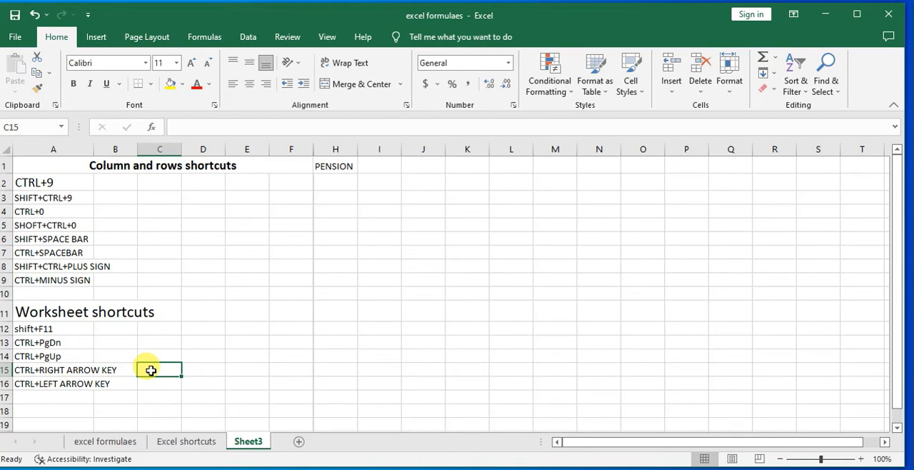
key("ctrl+Right")
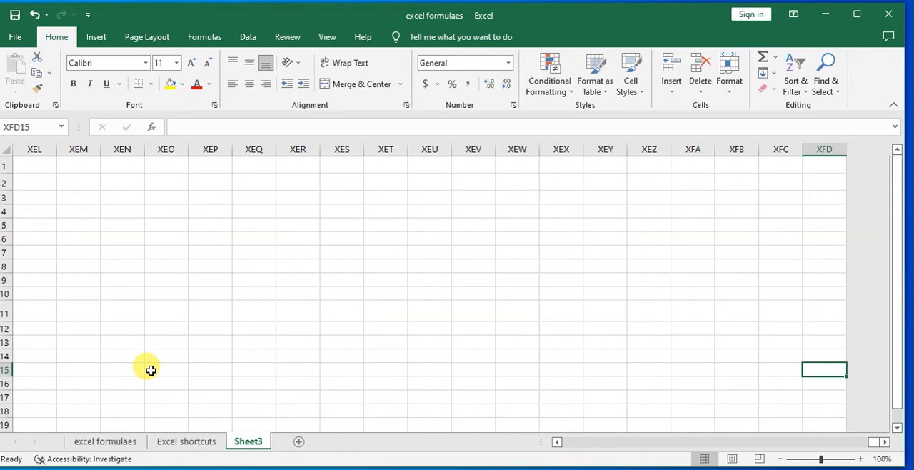
key("ctrl+Left")
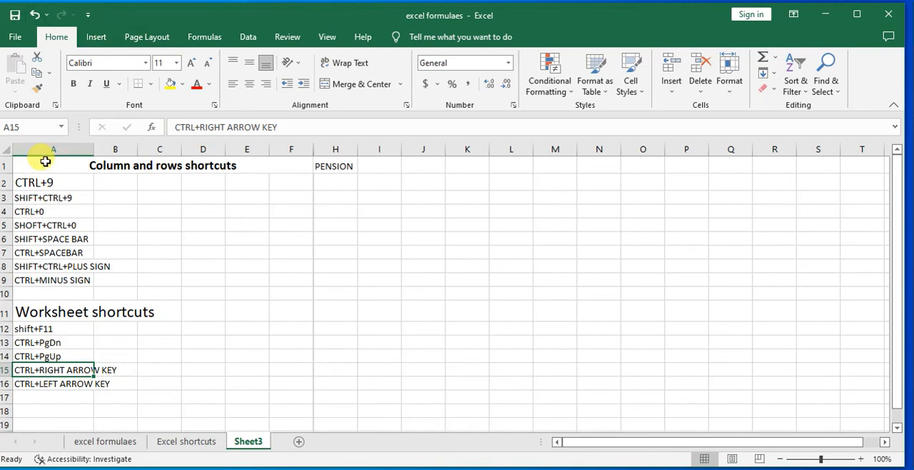
key("ctrl+Right")
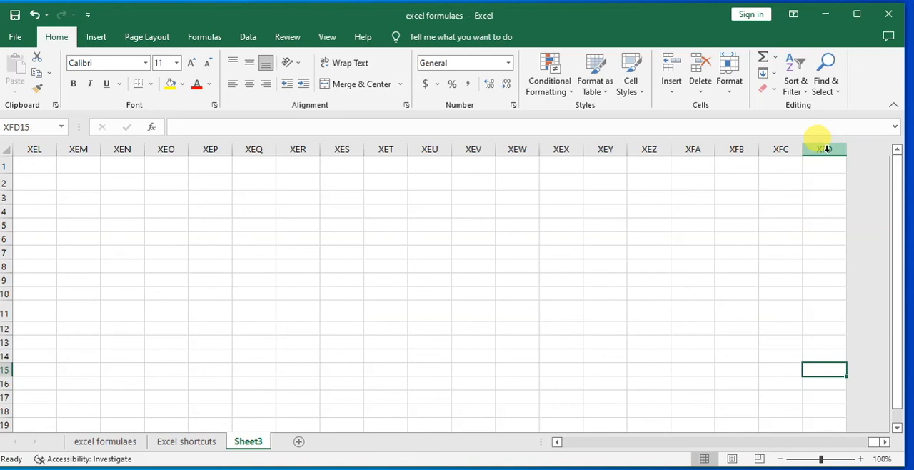
key("ctrl+Left")
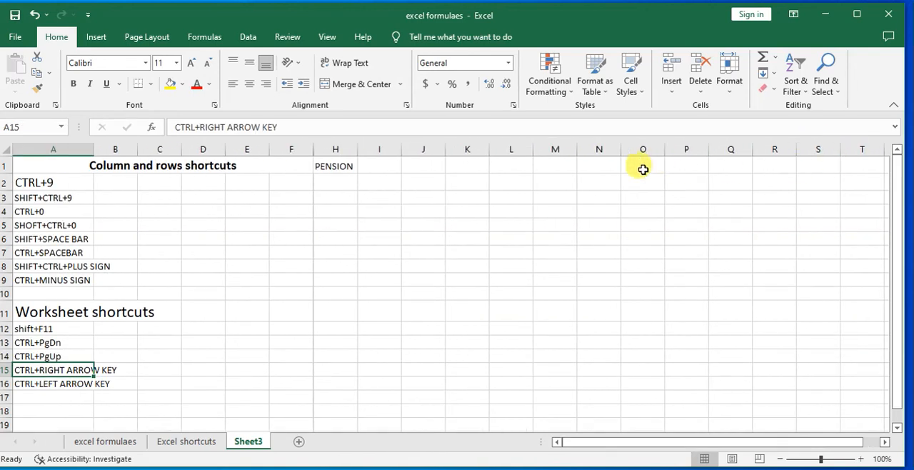
Copy the shortcut entry in A16 to A17 and change the copy to "CTRL+DOWN ARROW KEY"
left_click(38, 398)
left_click(40, 384)
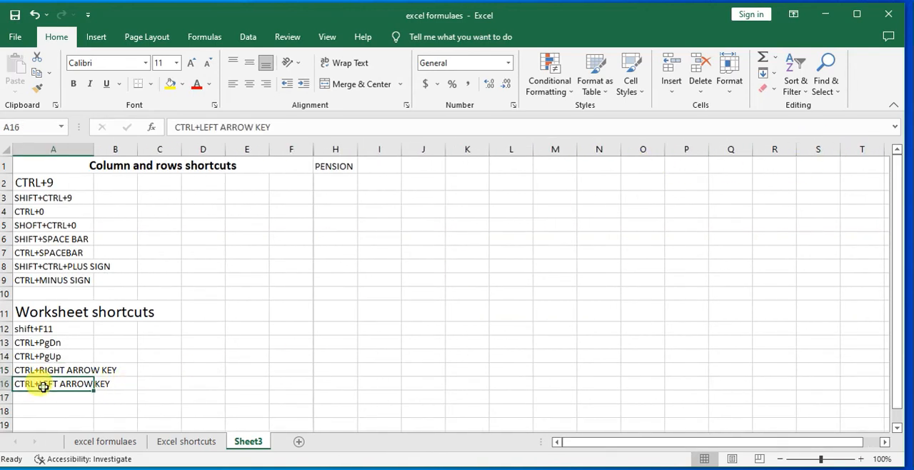
key("ctrl+c")
left_click(41, 397)
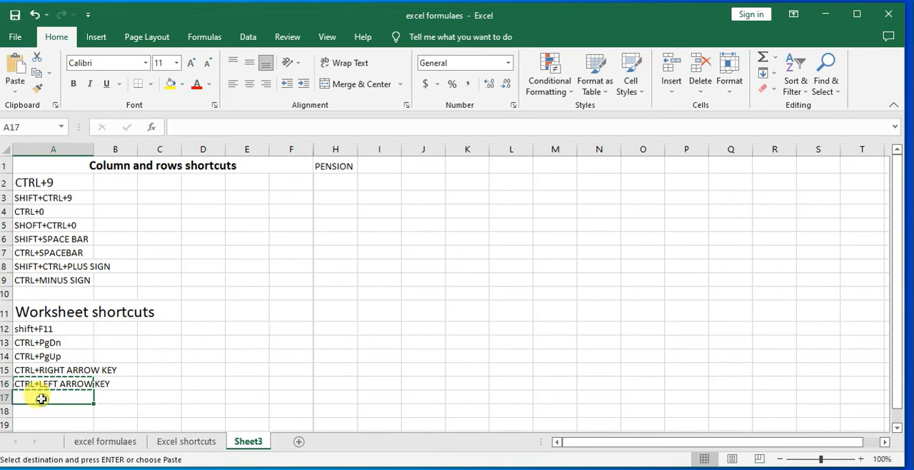
key("ctrl+v")
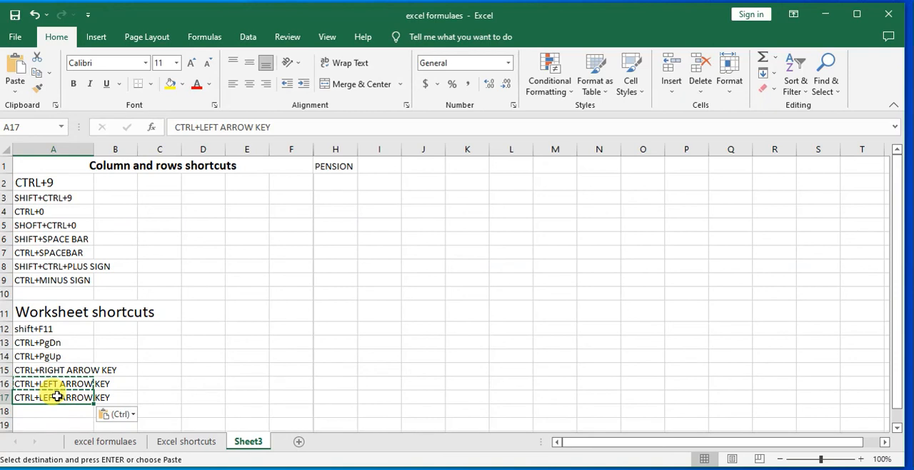
key("F2")
key("BackSpace")
key("BackSpace")
key("BackSpace")
key("BackSpace")
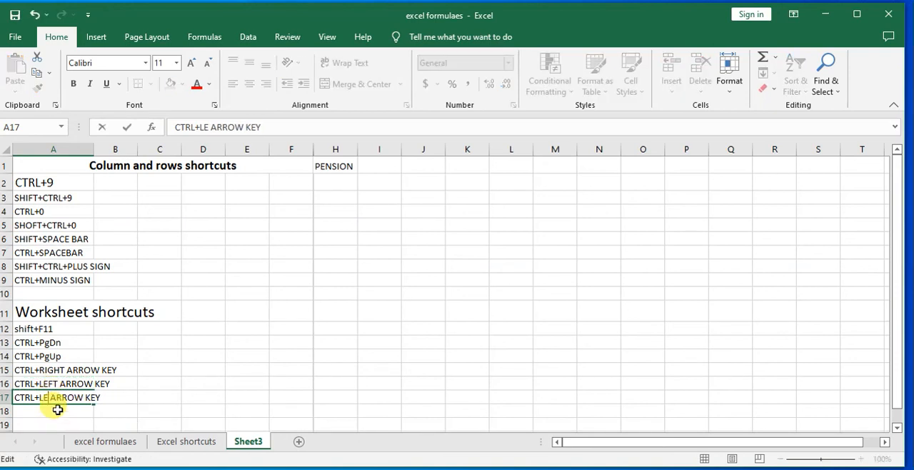
type("DOWN")
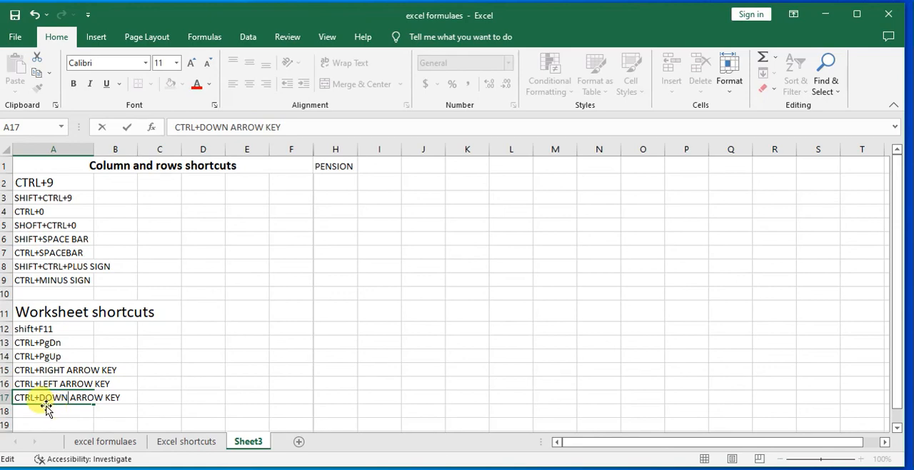
left_click(163, 408)
Copy the entry in A17 to A18 and change the copy to "CTRL+UP ARROW KEY"
left_click(43, 398)
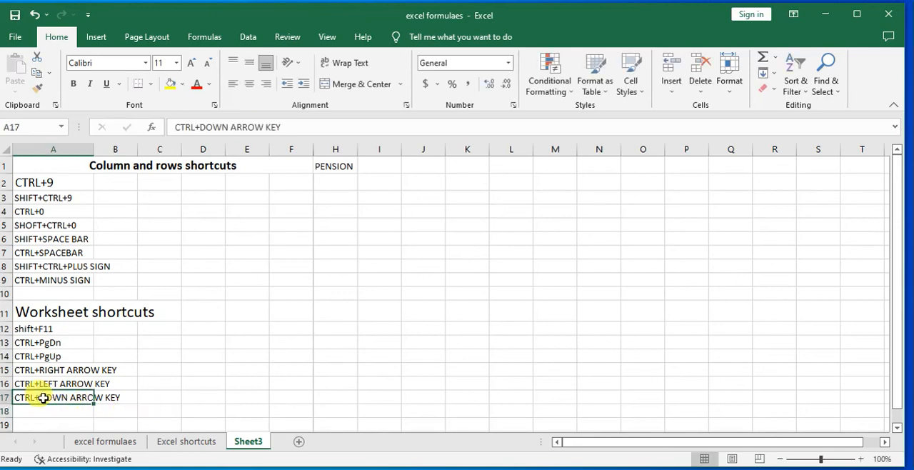
key("ctrl+c")
left_click(47, 411)
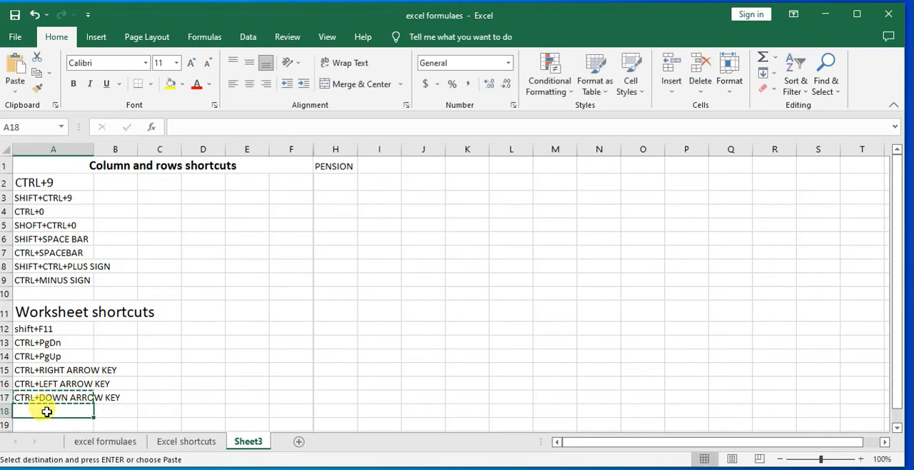
key("ctrl+v")
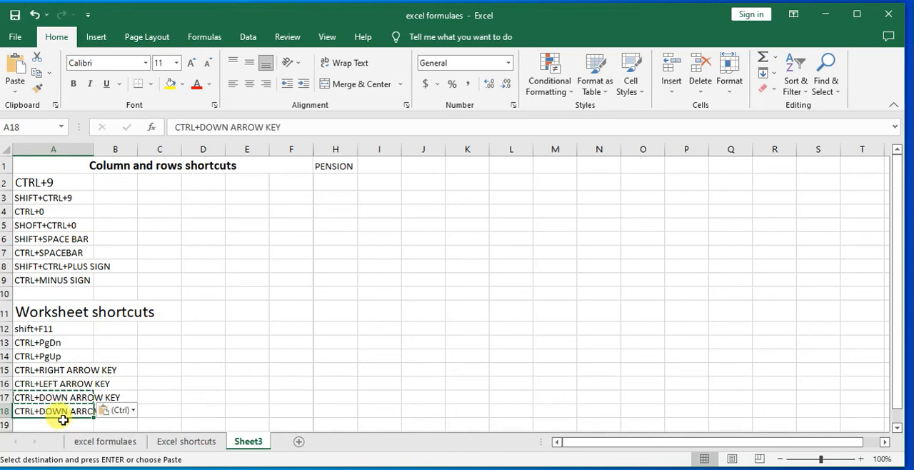
double_click(63, 411)
key("BackSpace")
key("BackSpace")
key("BackSpace")
key("BackSpace")
type("UP")
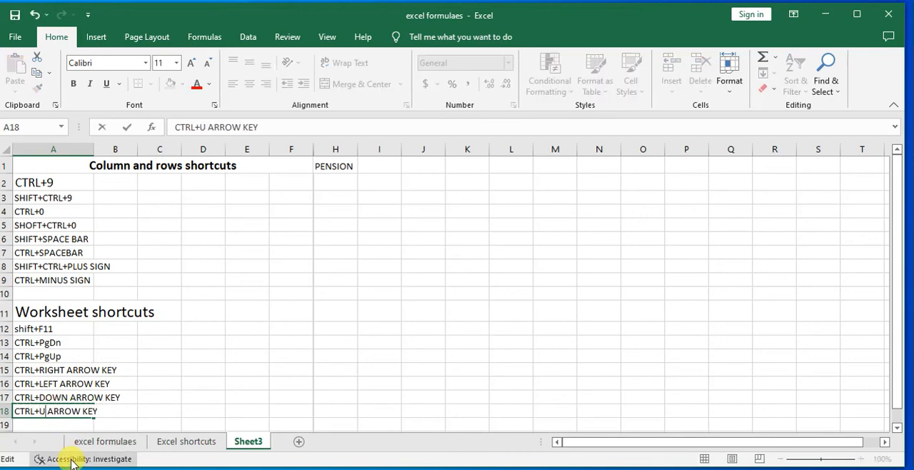
Jump from D17 to the last row of column D and back up to row 1
left_click(192, 395)
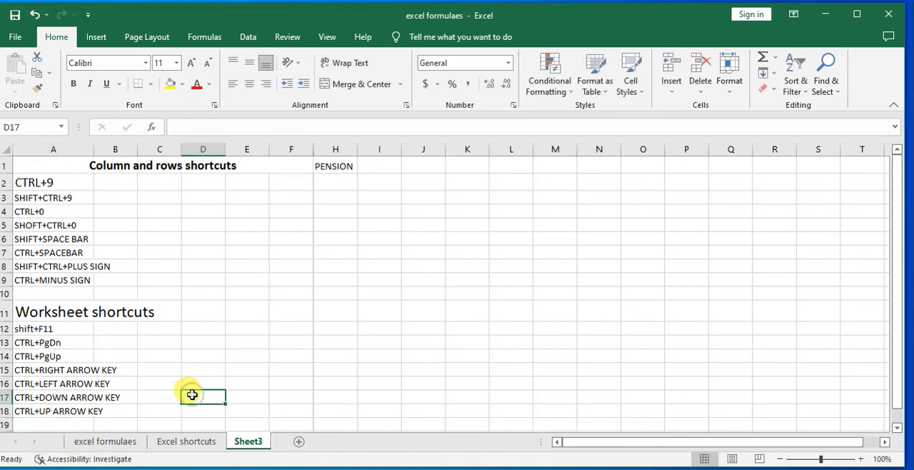
key("ctrl+Down")
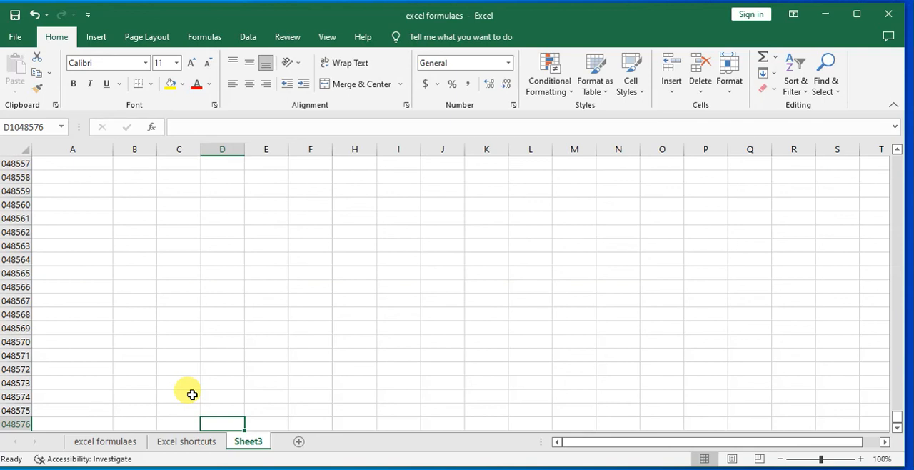
key("ctrl+Up")
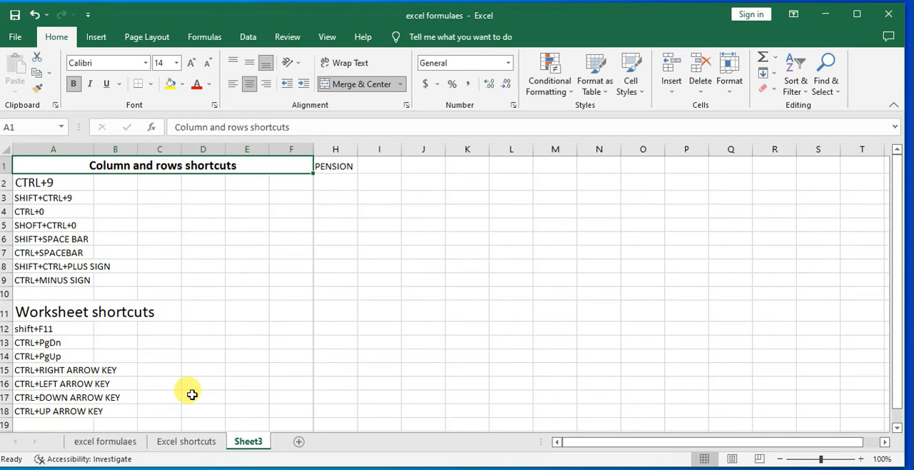
left_click(420, 311)
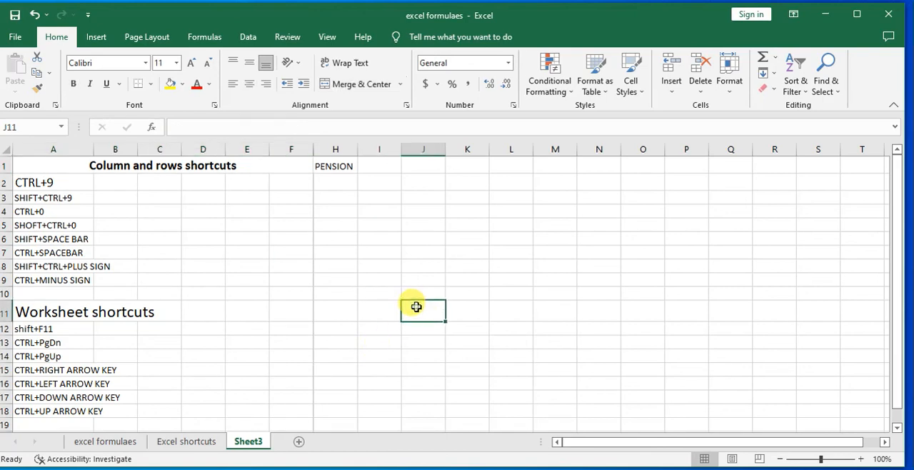
scroll(408, 285, "down", 2)
scroll(408, 285, "up", 2)
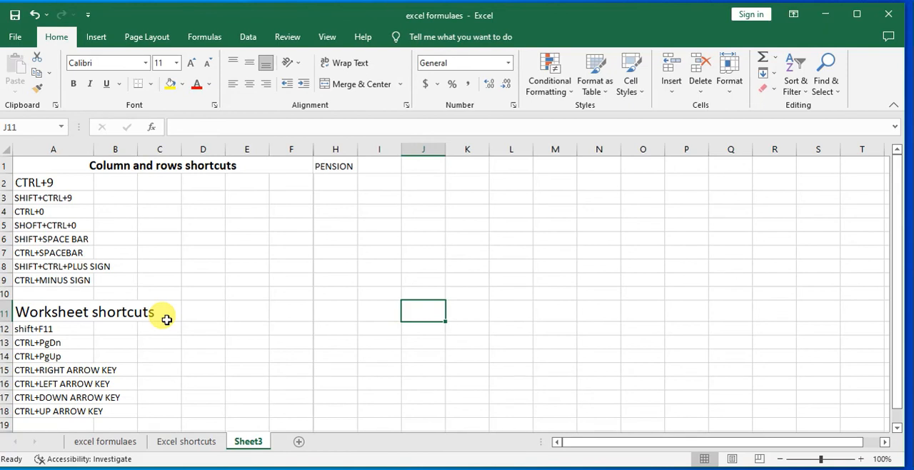
left_click(253, 313)
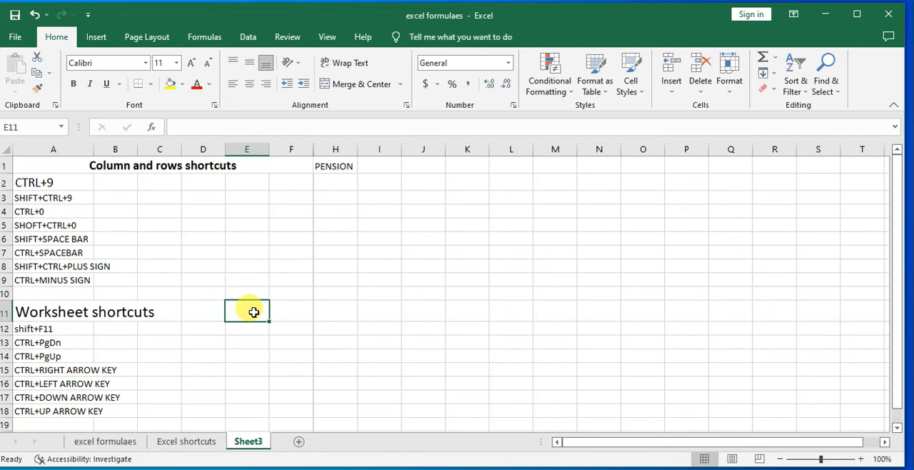